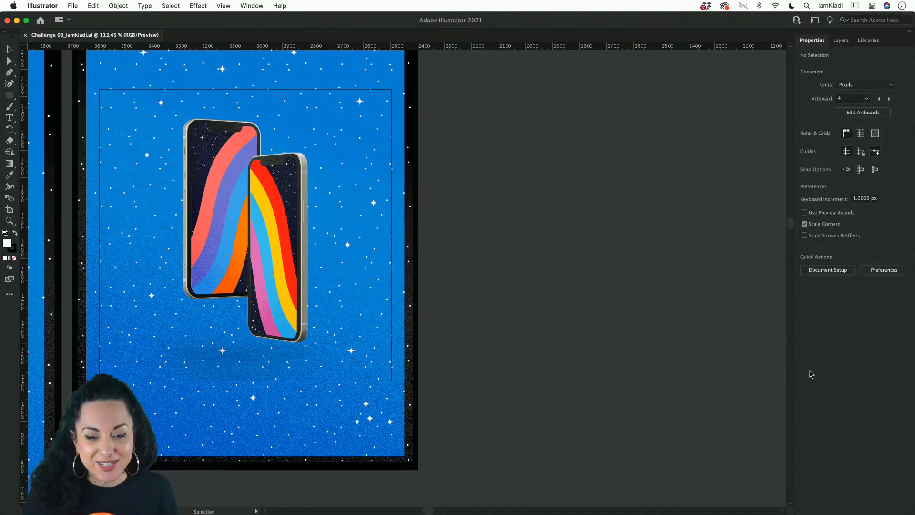
# Switch to Chrome and view the phone wallpaper post on the open Instagram profile, closing it again.
pyautogui.moveTo(587, 511)
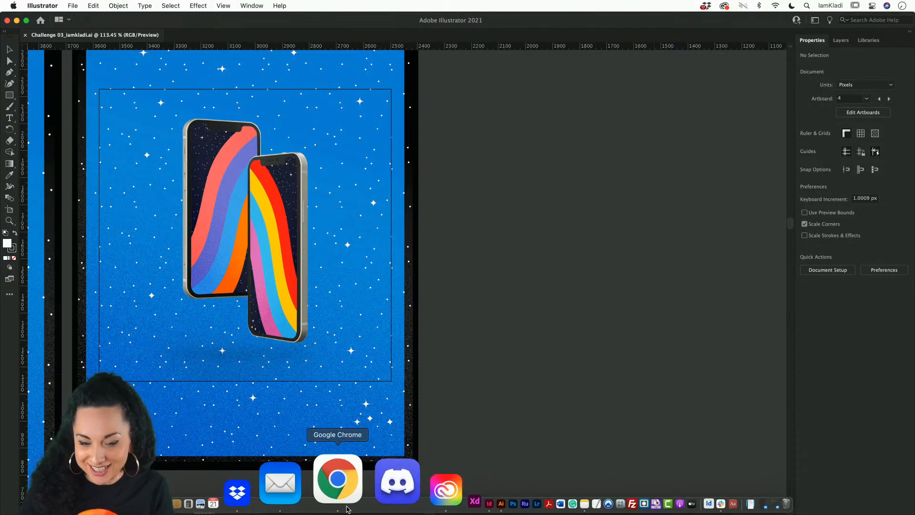
pyautogui.click(345, 508)
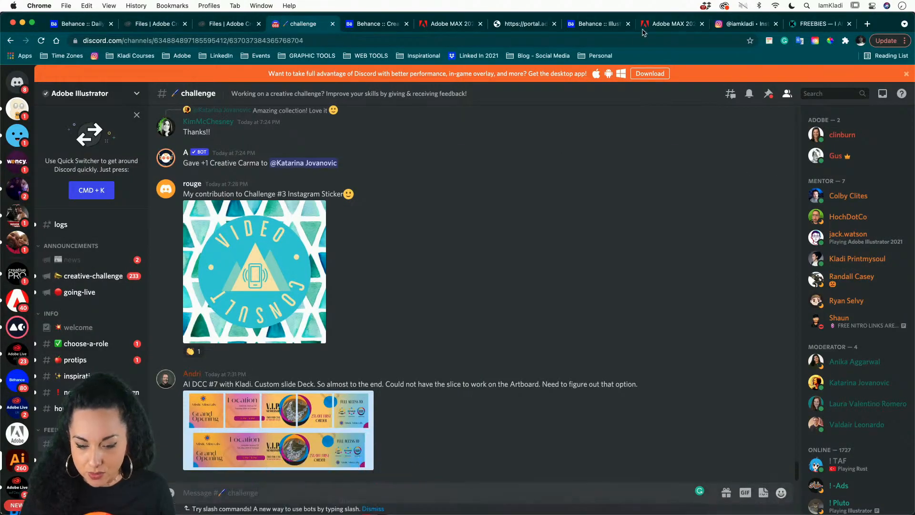
pyautogui.click(740, 25)
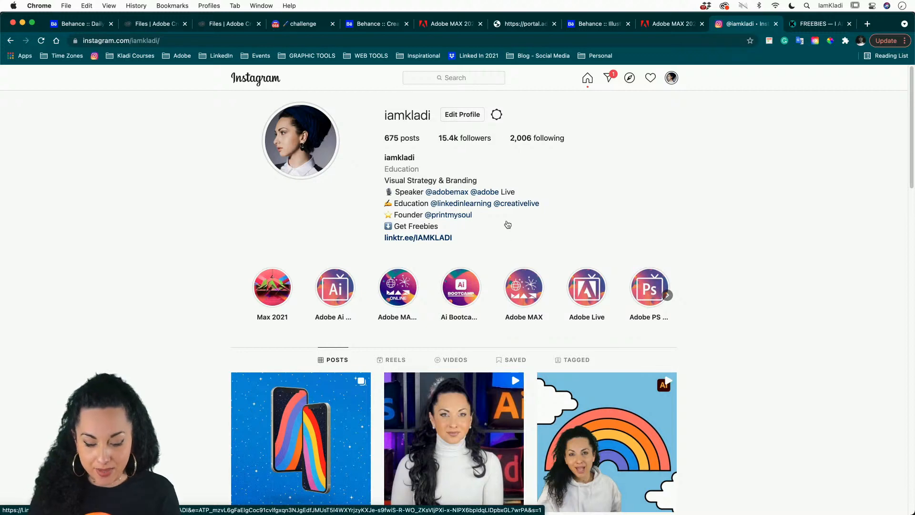
pyautogui.scroll(-4, 507, 225)
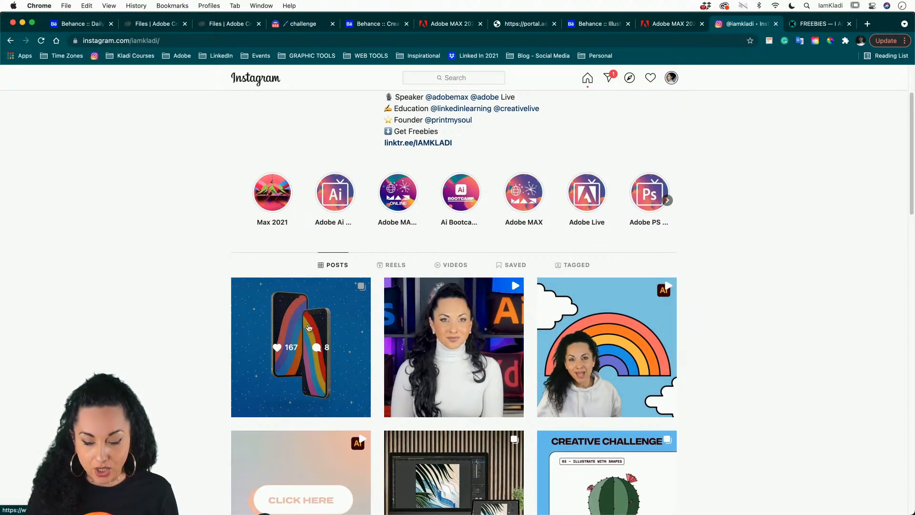
pyautogui.click(302, 320)
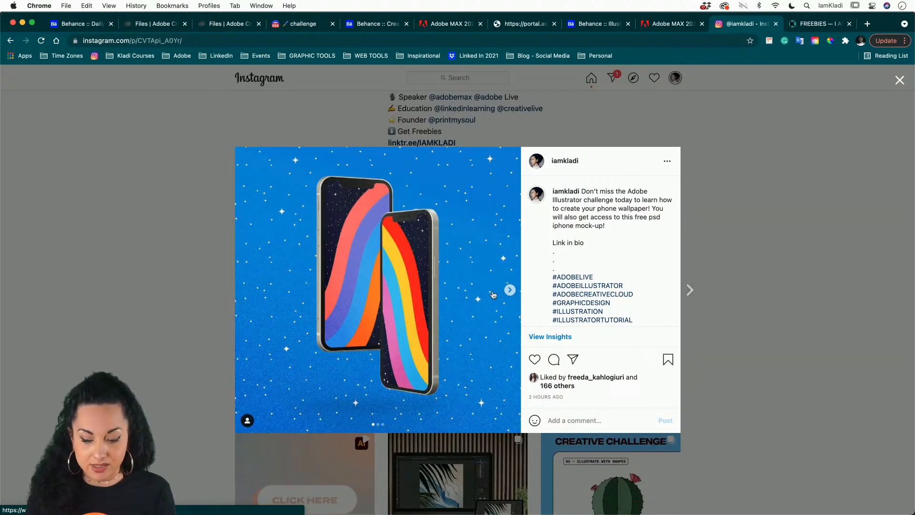
pyautogui.click(729, 235)
pyautogui.scroll(3, 729, 231)
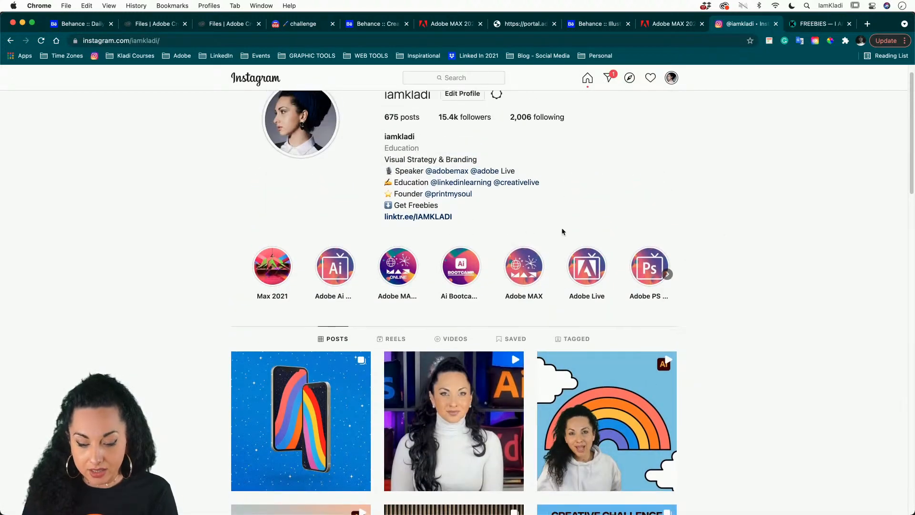
# Follow the profile's bio link to the free mockup and view the iPhone Wallpaper Mock Up download section.
pyautogui.click(416, 218)
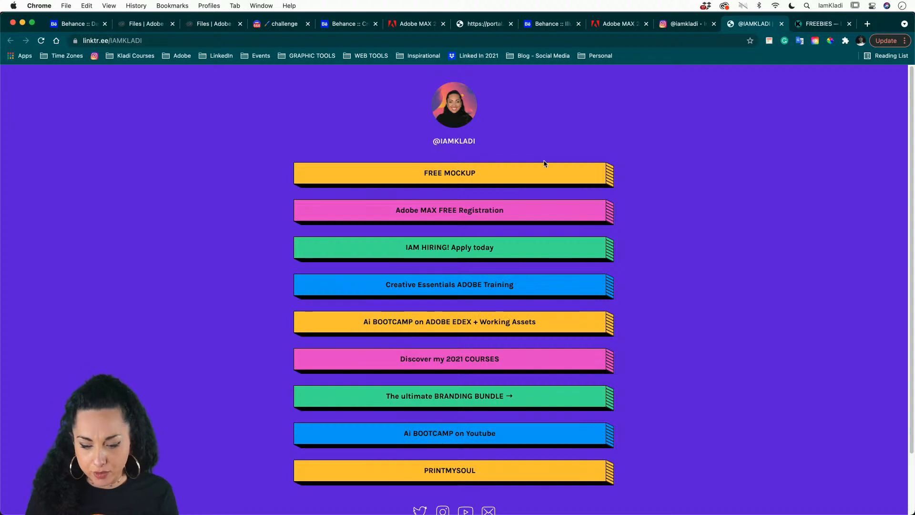
pyautogui.click(490, 173)
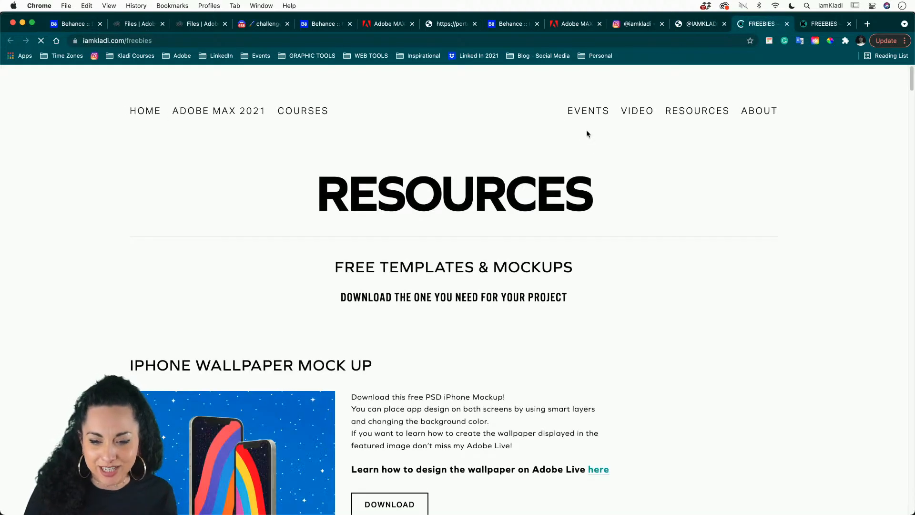
pyautogui.scroll(-3, 588, 134)
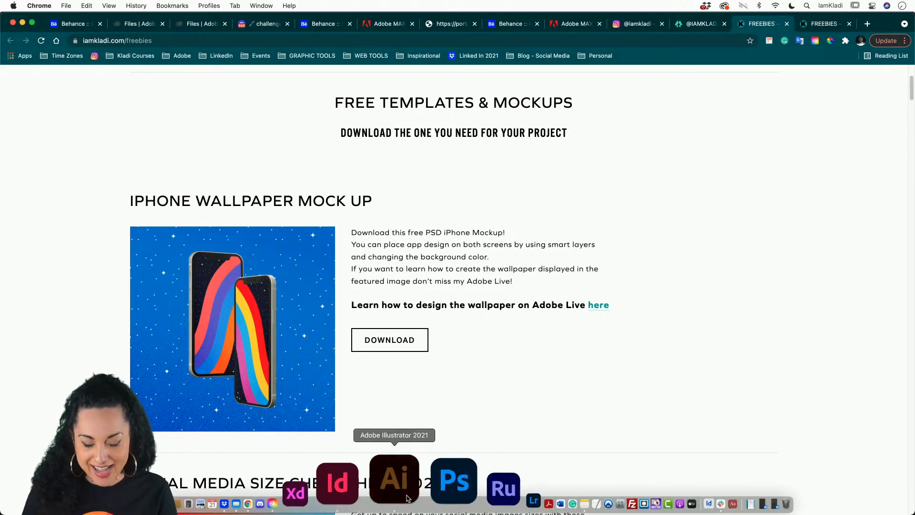
# Switch back to Illustrator and locate the blank white artboard beneath the small color palette.
pyautogui.click(408, 498)
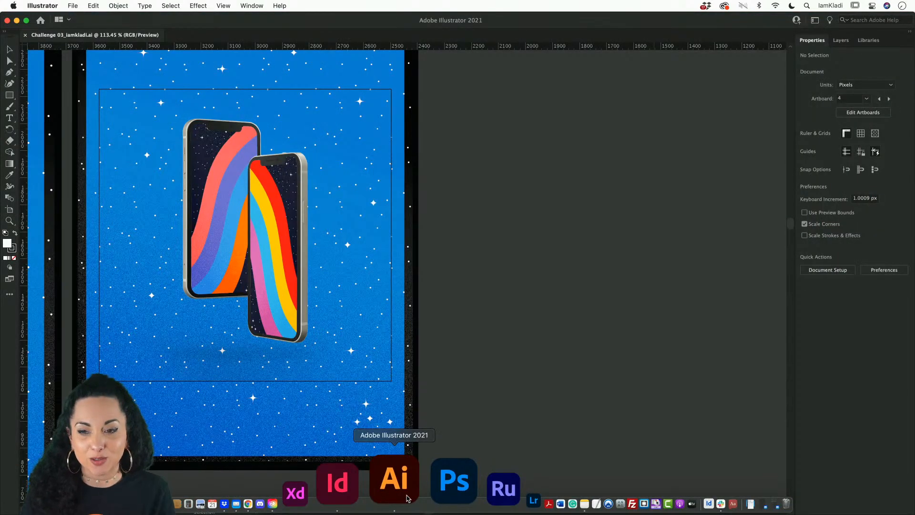
pyautogui.scroll(-3, 560, 428)
pyautogui.hscroll(3, 559, 427)
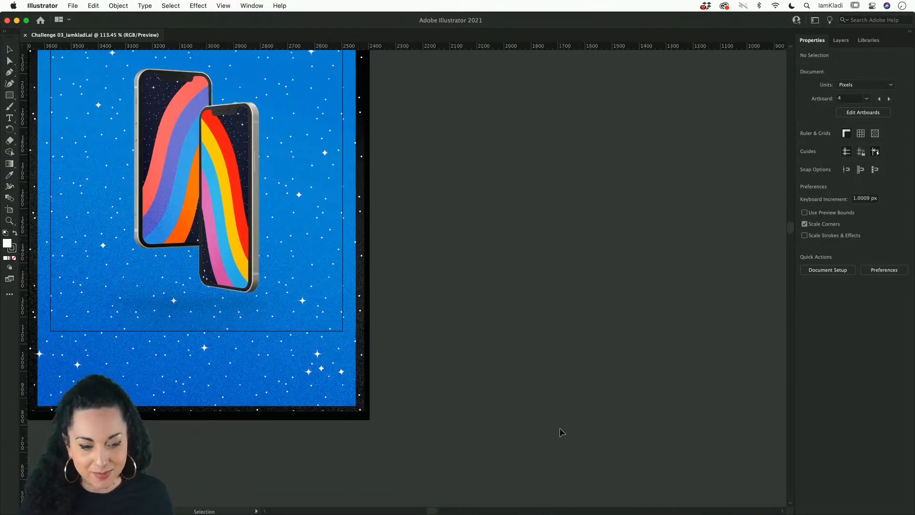
pyautogui.hscroll(10, 559, 428)
pyautogui.scroll(-2, 560, 427)
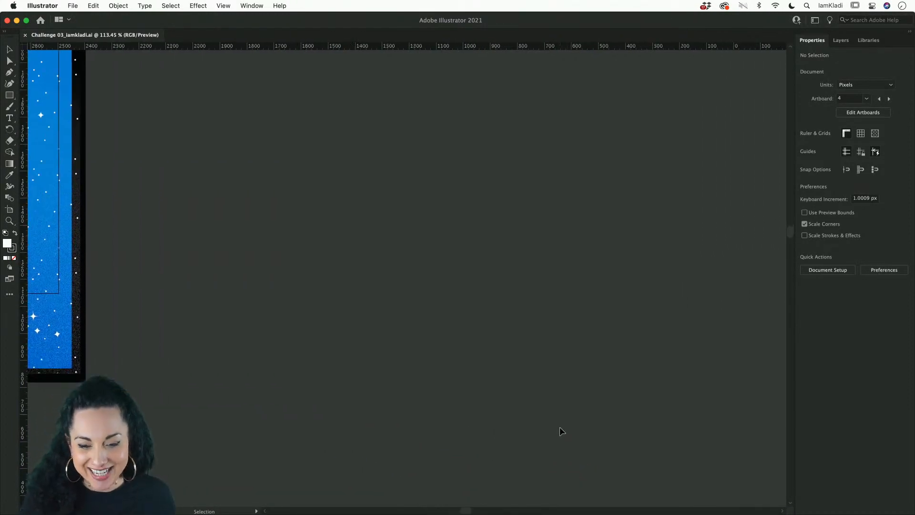
pyautogui.scroll(-3, 561, 427)
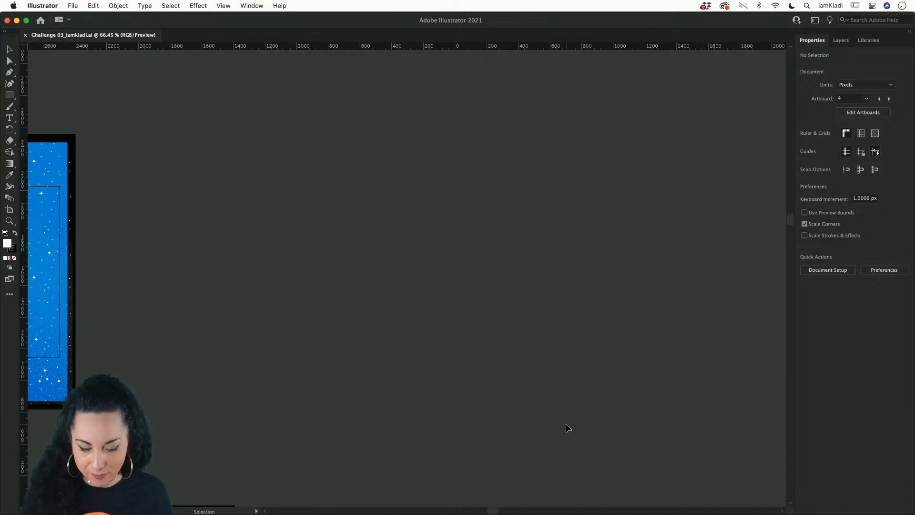
pyautogui.scroll(-5, 566, 424)
pyautogui.scroll(-3, 566, 424)
pyautogui.hscroll(3, 566, 424)
pyautogui.scroll(4, 566, 424)
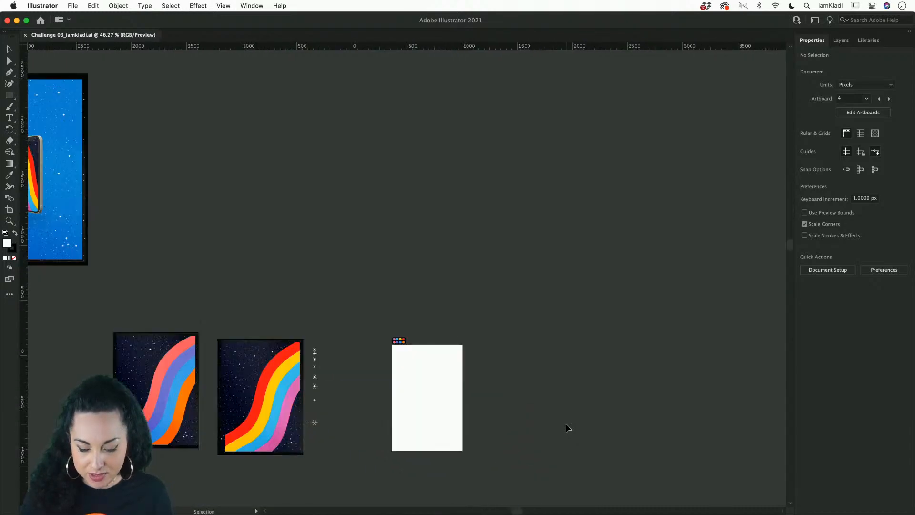
pyautogui.scroll(8, 566, 425)
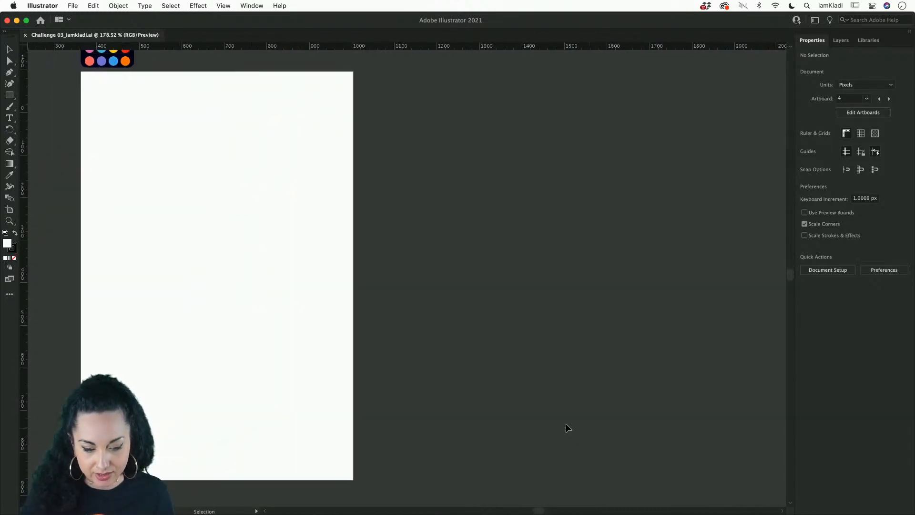
pyautogui.hscroll(-6, 566, 425)
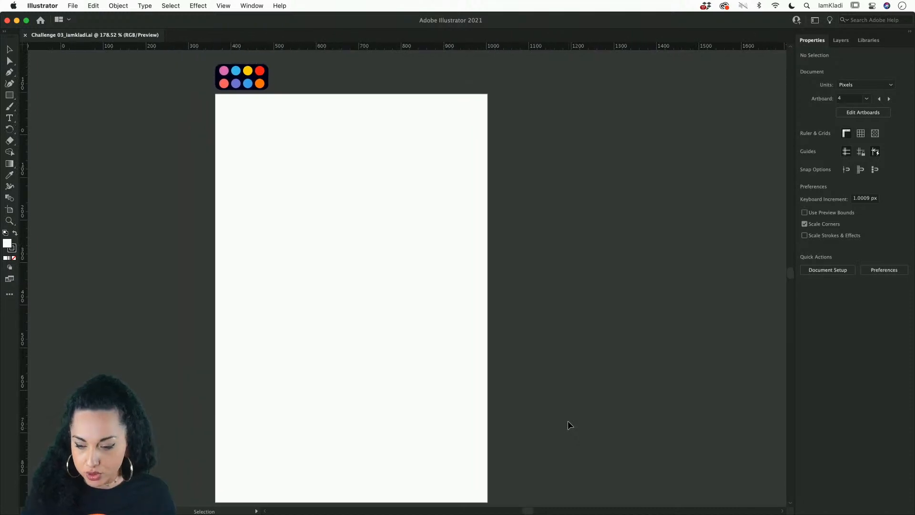
# Hide Layer 4, unlock the Artwork layer and make it the active layer.
pyautogui.click(841, 41)
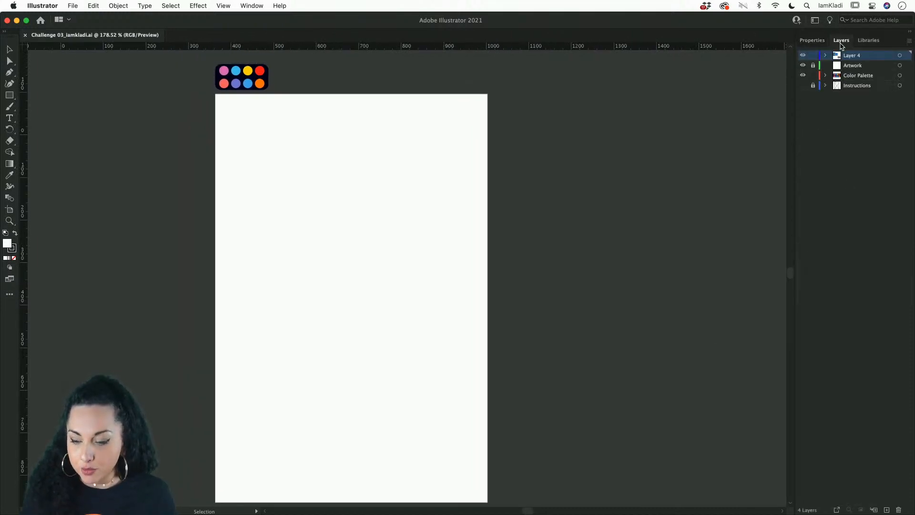
pyautogui.click(803, 55)
pyautogui.click(813, 66)
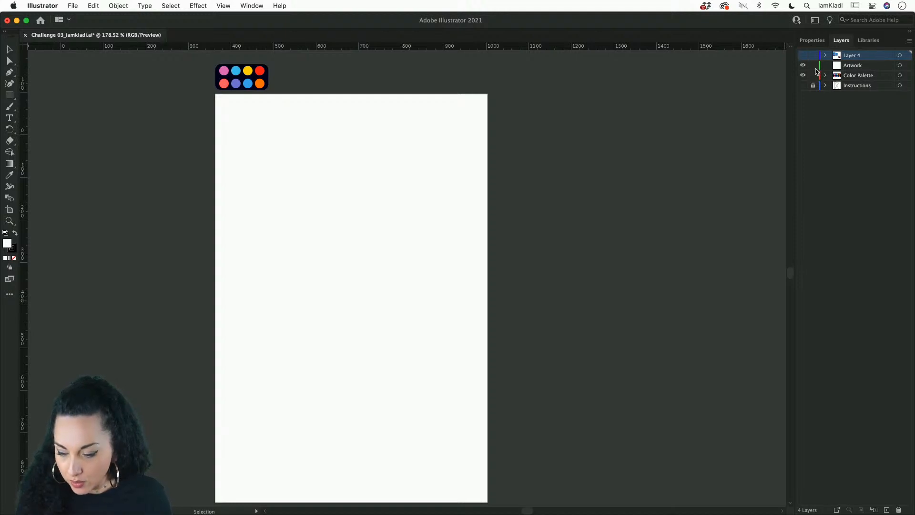
pyautogui.click(847, 68)
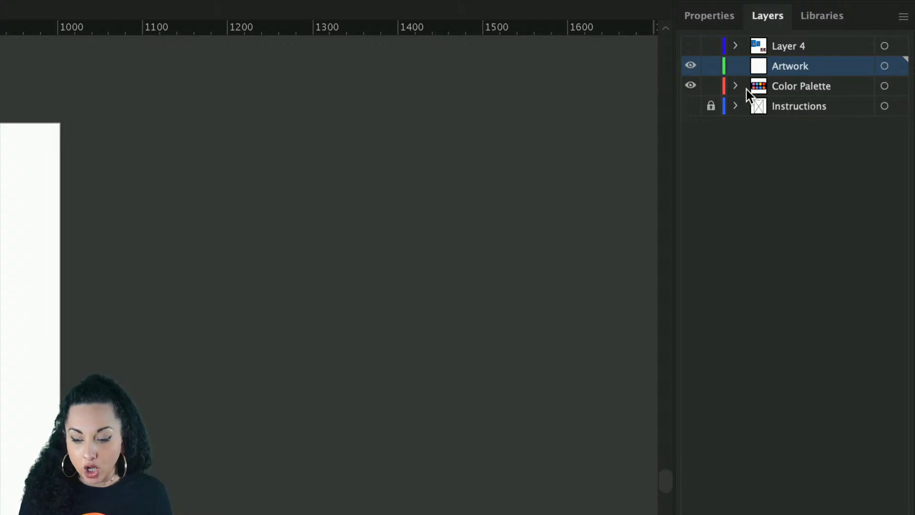
# Show the Instructions layer to examine the artboard's size template, and hide the layer again.
pyautogui.click(691, 106)
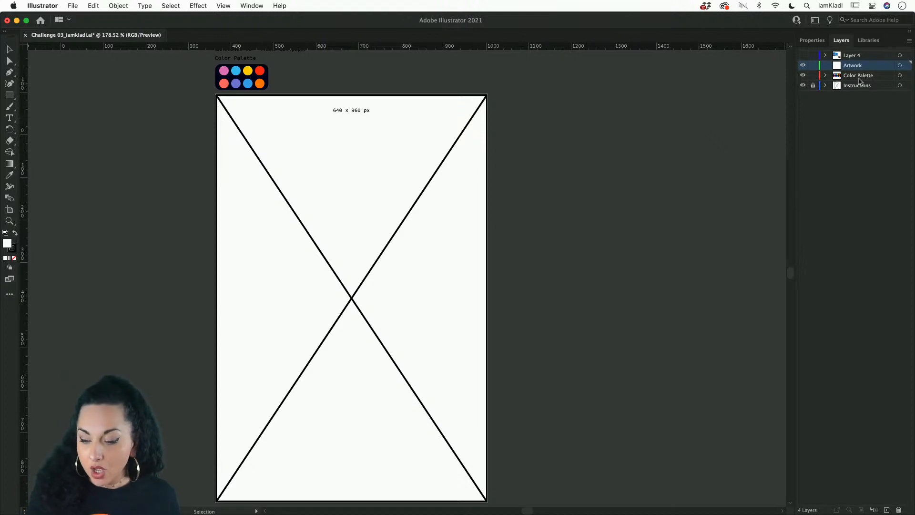
pyautogui.click(804, 88)
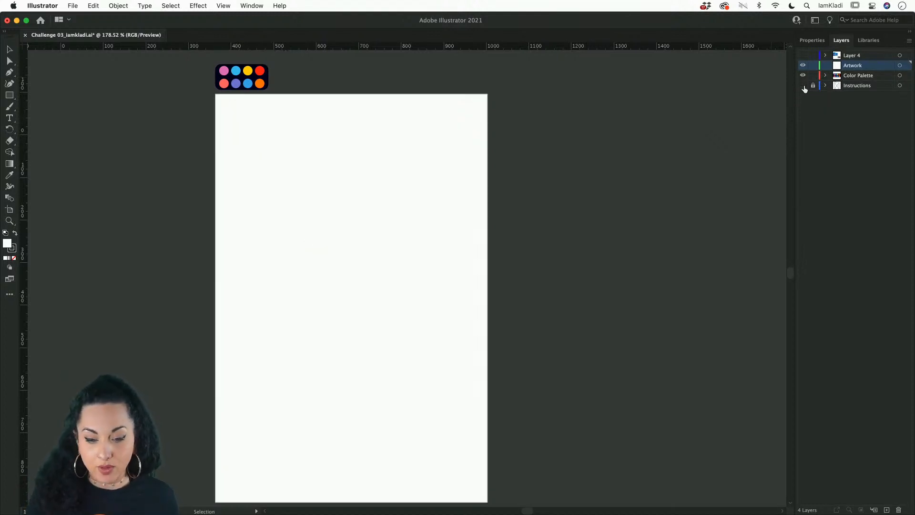
pyautogui.click(803, 87)
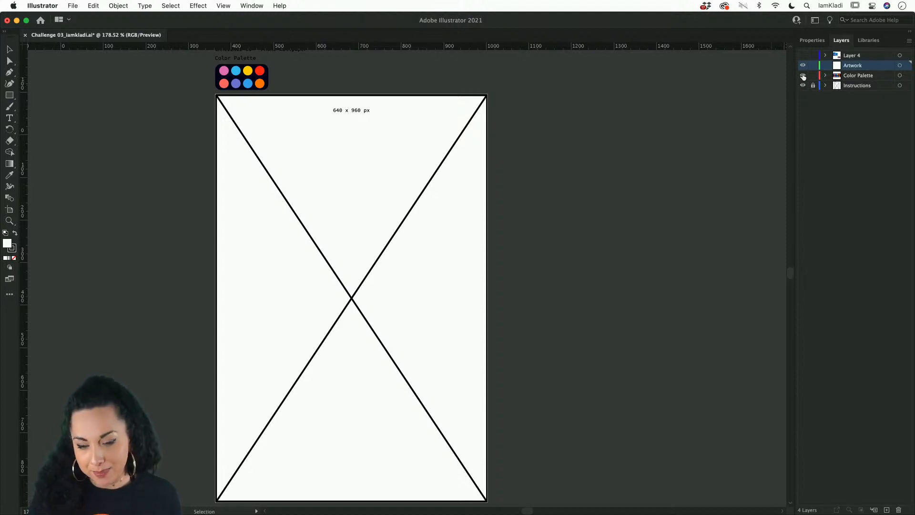
pyautogui.scroll(3, 349, 151)
pyautogui.scroll(1, 350, 150)
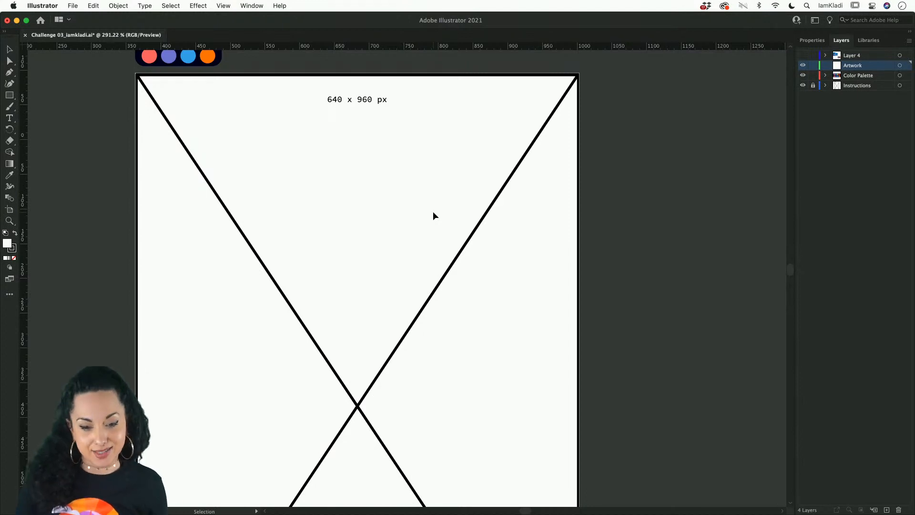
pyautogui.click(802, 87)
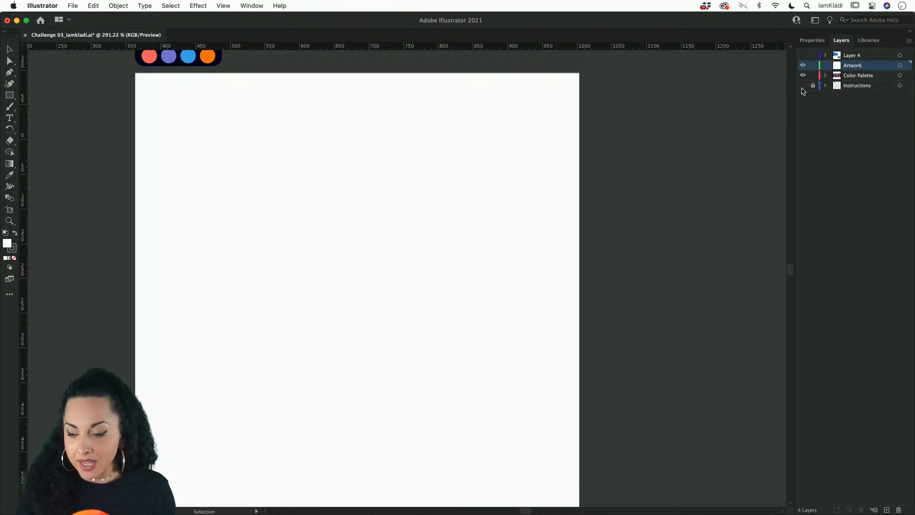
# Toggle the Color Palette layer's visibility and lock off and on, and briefly select the palette artwork.
pyautogui.click(804, 76)
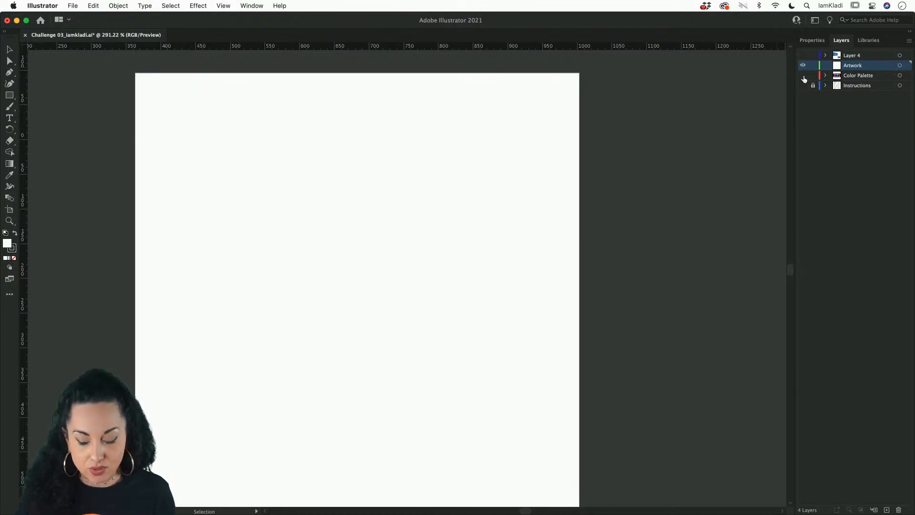
pyautogui.click(803, 76)
pyautogui.scroll(4, 691, 172)
pyautogui.hscroll(-1, 691, 172)
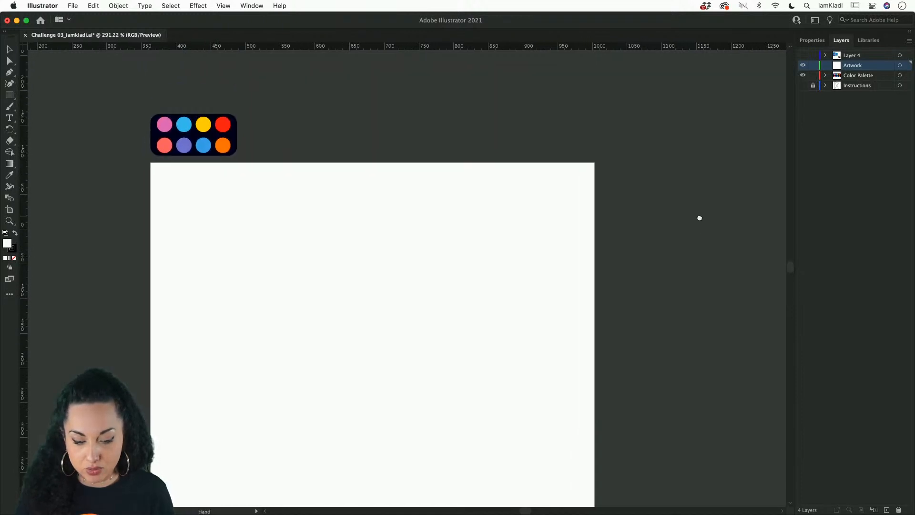
pyautogui.click(813, 86)
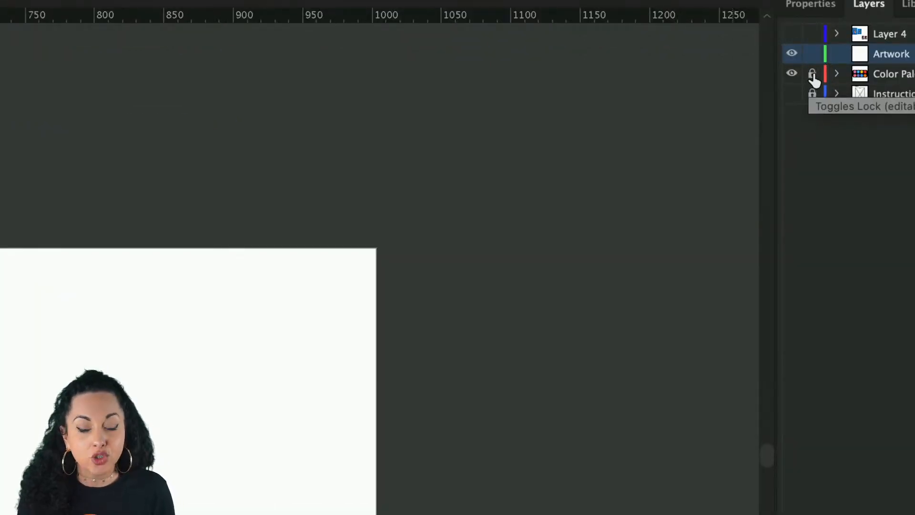
pyautogui.click(812, 76)
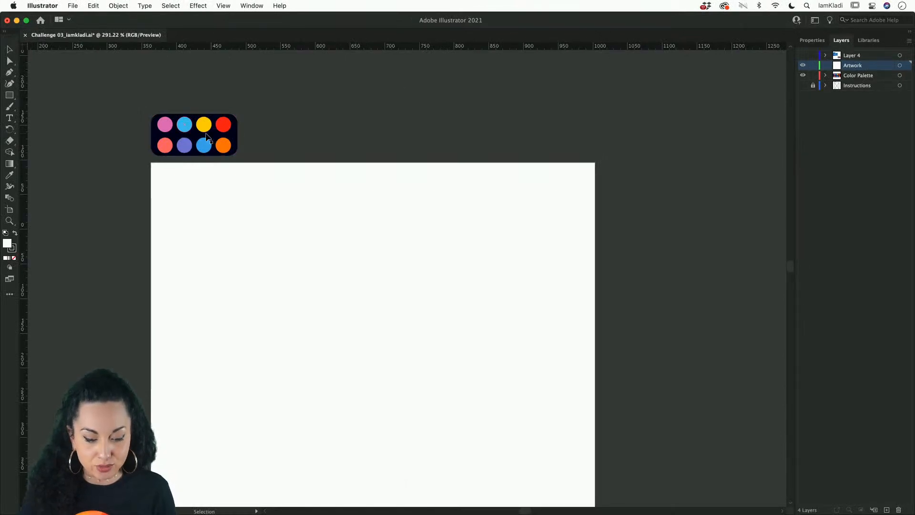
pyautogui.click(206, 138)
pyautogui.click(318, 119)
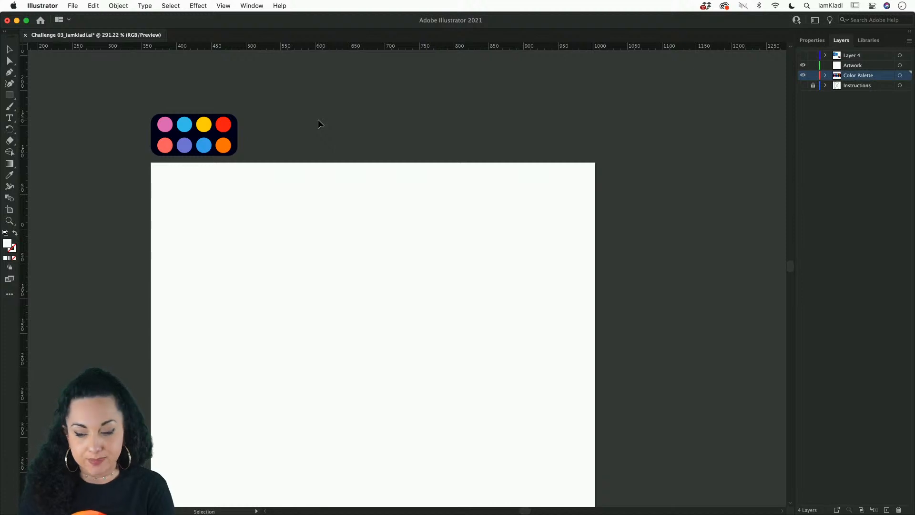
# Create a new library named "phone wallpaper".
pyautogui.click(867, 40)
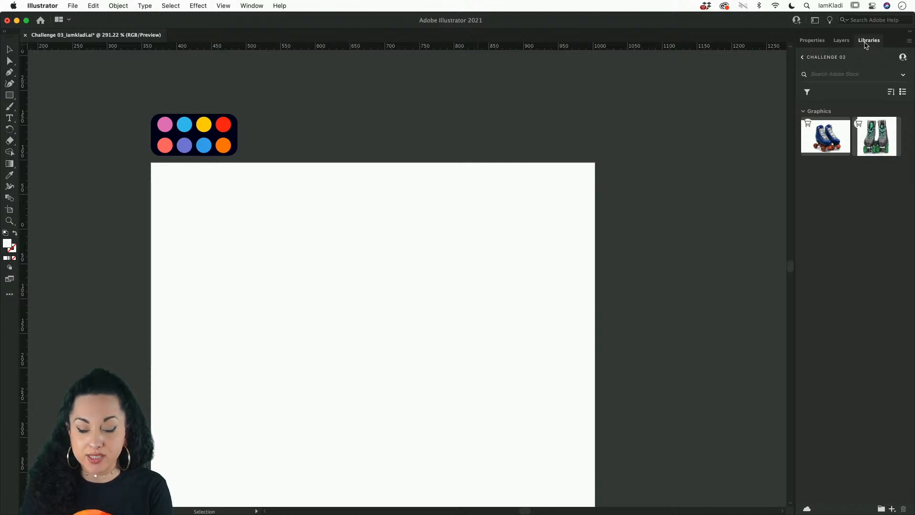
pyautogui.click(252, 5)
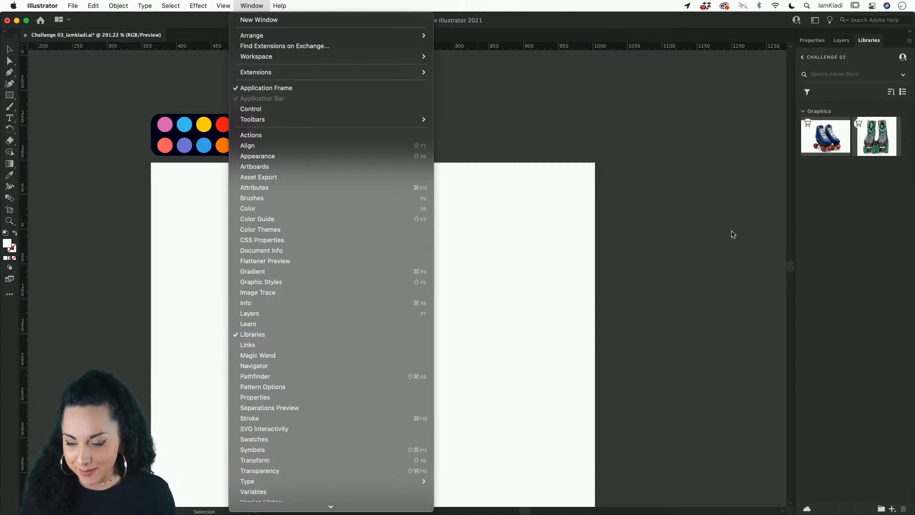
pyautogui.click(802, 59)
pyautogui.click(802, 57)
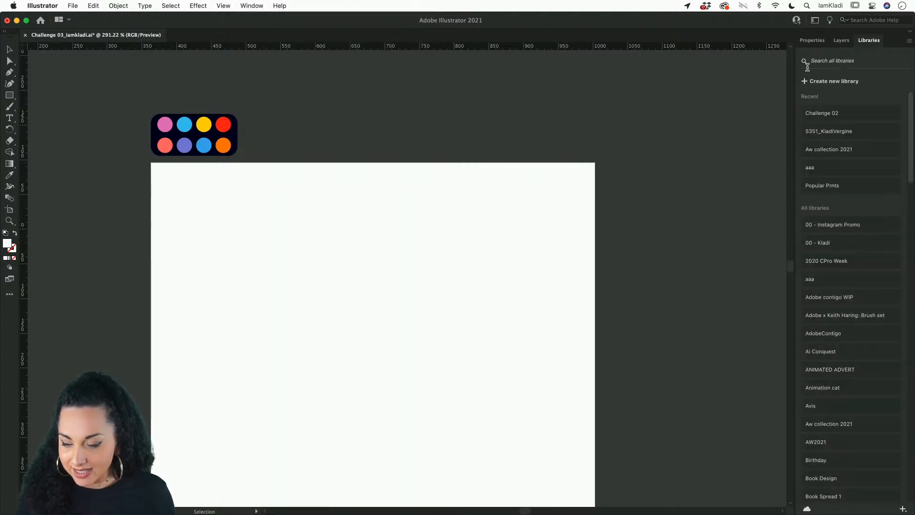
pyautogui.click(830, 85)
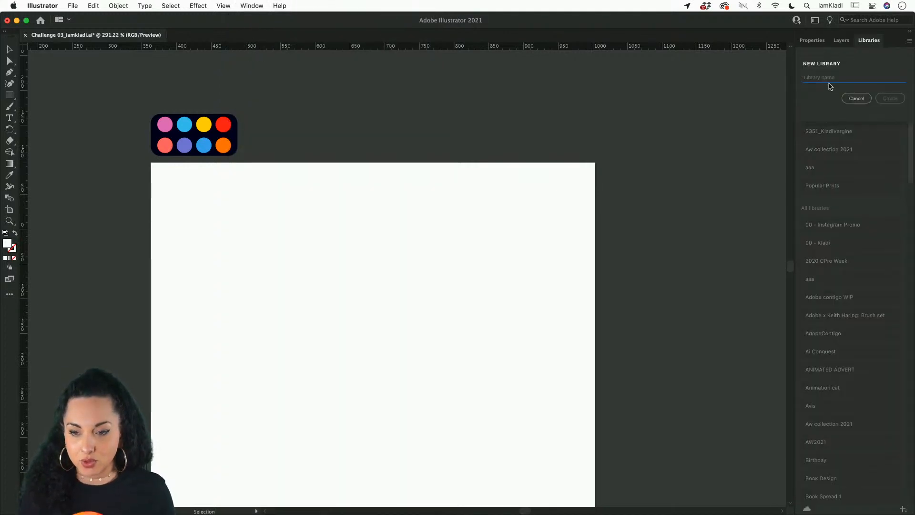
pyautogui.write('phone ')
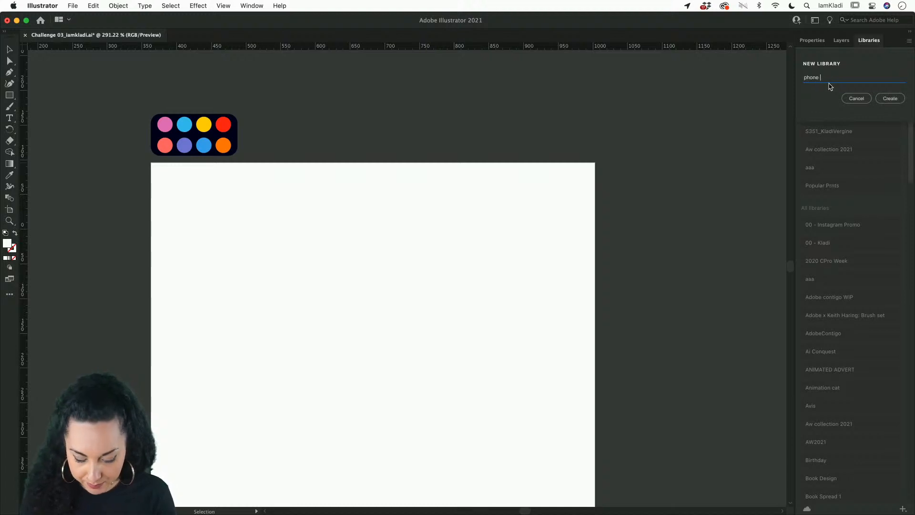
pyautogui.write('wallpap')
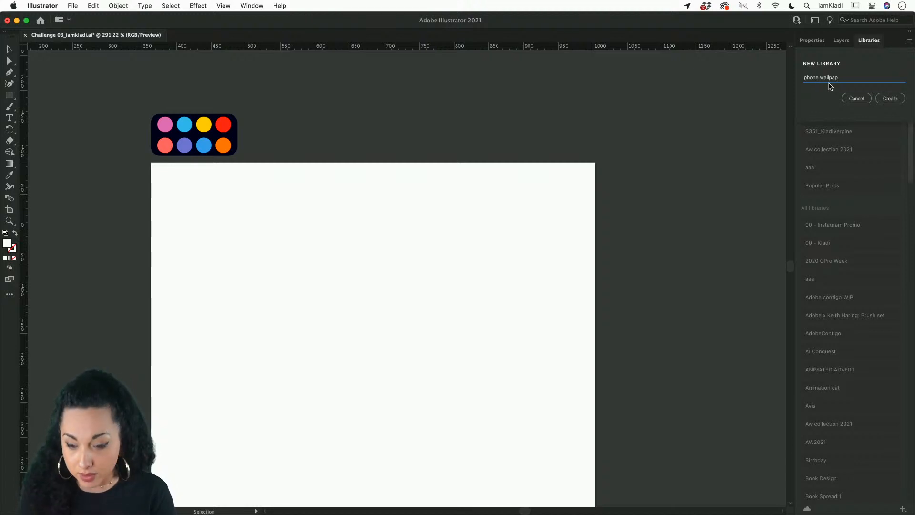
pyautogui.write('er')
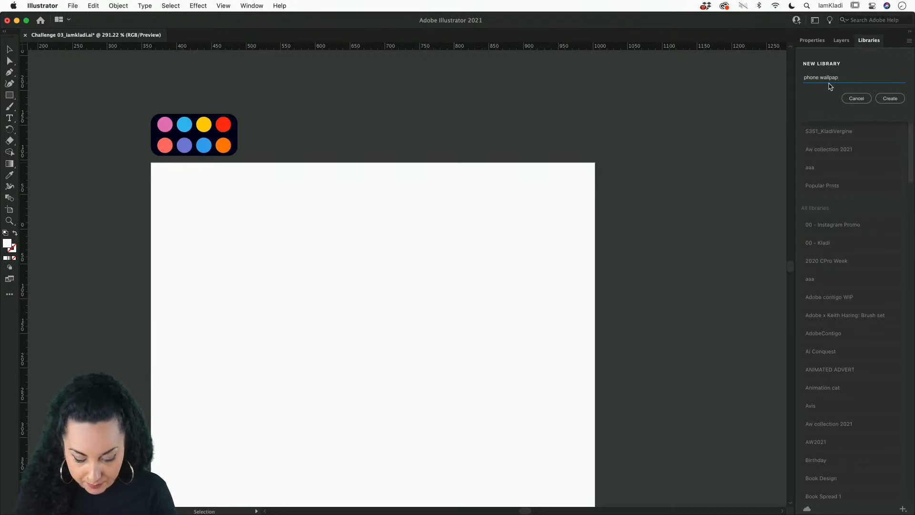
pyautogui.click(890, 99)
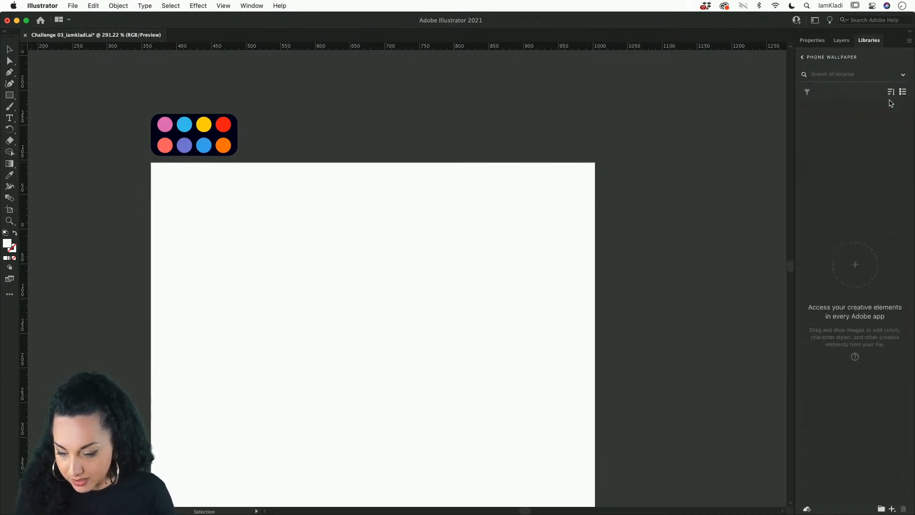
pyautogui.click(222, 132)
pyautogui.click(286, 105)
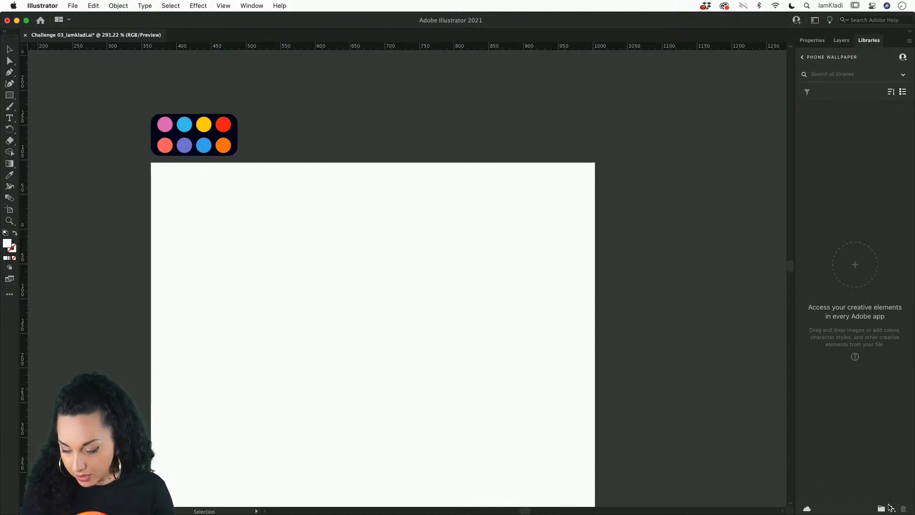
pyautogui.click(892, 509)
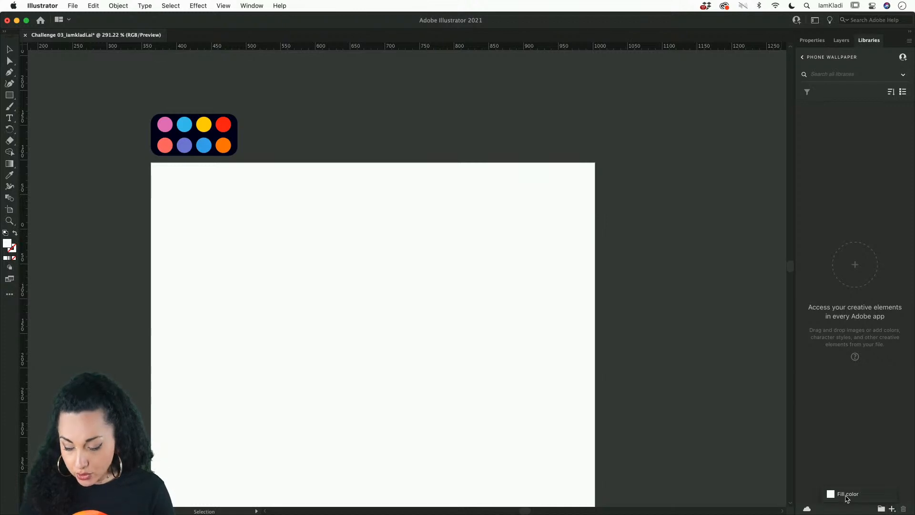
pyautogui.click(229, 123)
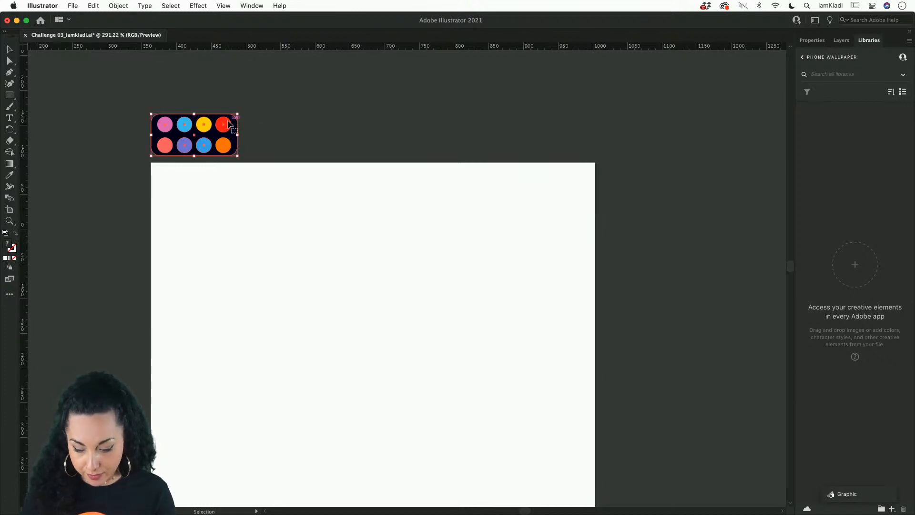
pyautogui.press('super')
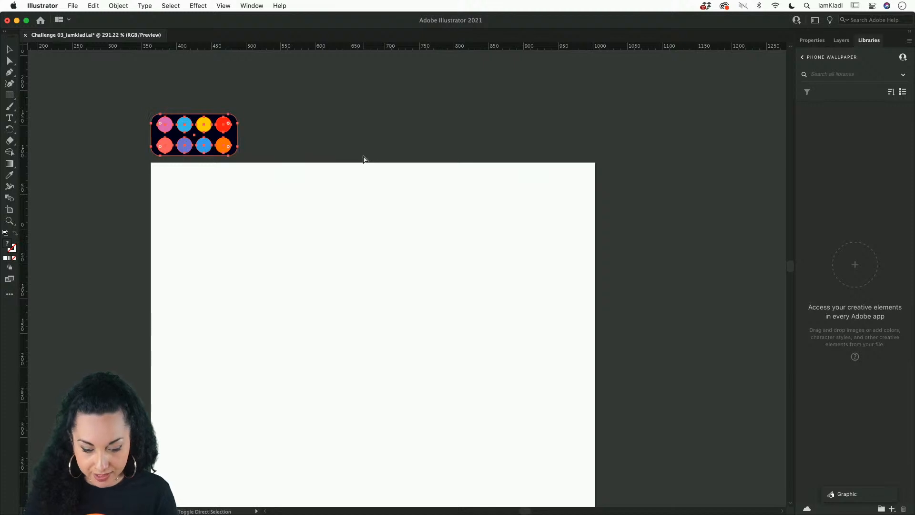
pyautogui.click(364, 158)
pyautogui.click(212, 133)
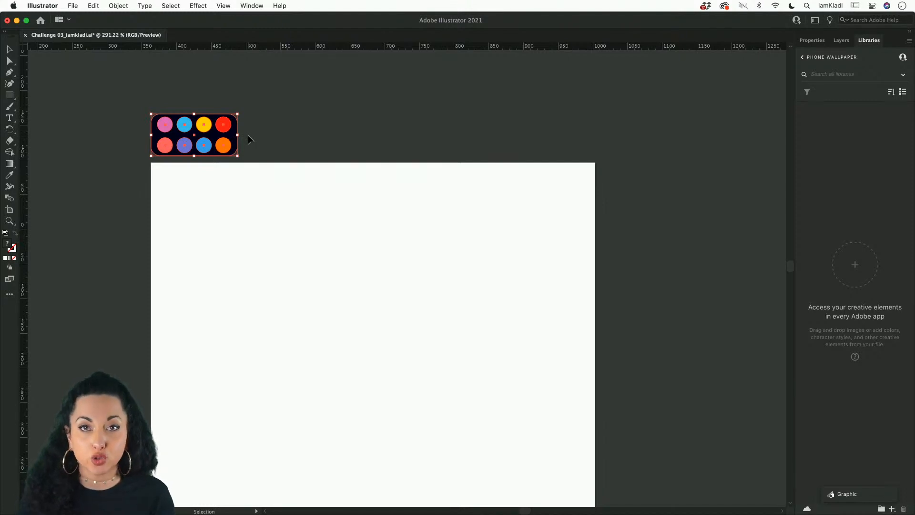
pyautogui.click(277, 138)
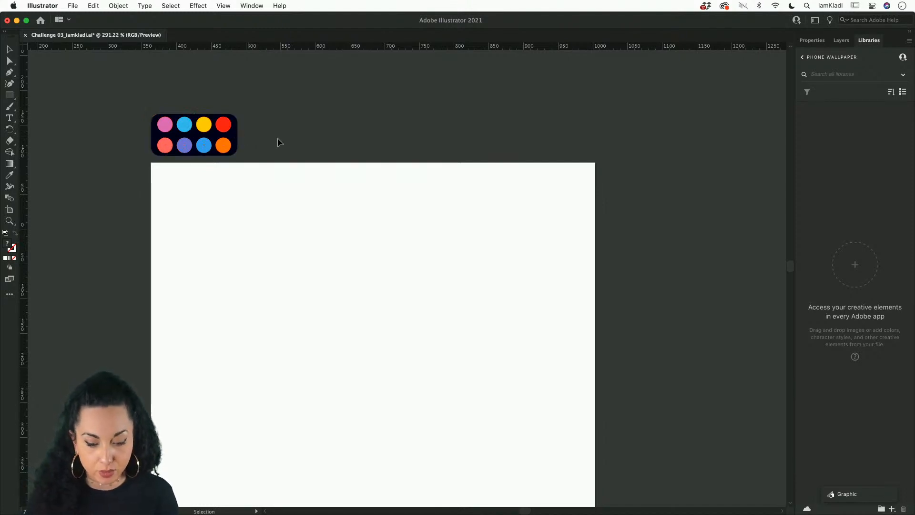
pyautogui.click(222, 121)
pyautogui.moveTo(227, 130); pyautogui.dragTo(228, 130)
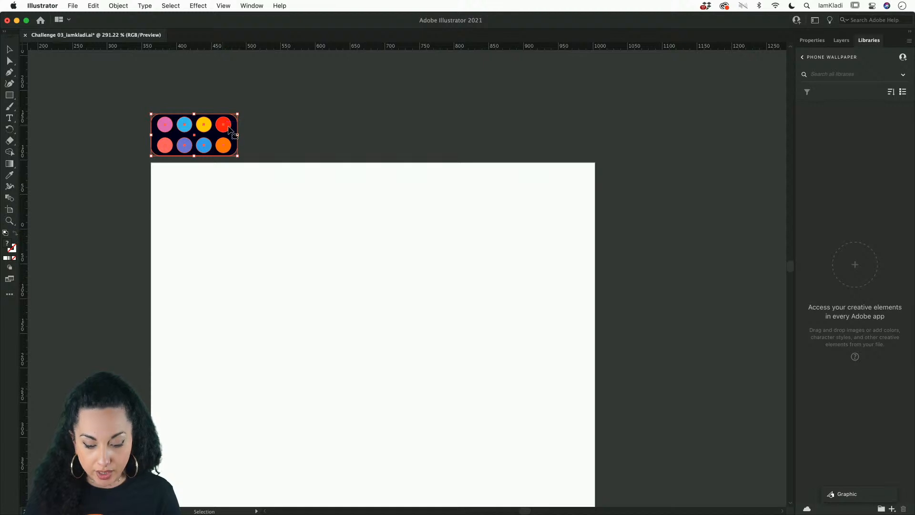
pyautogui.press('super')
pyautogui.click(264, 139)
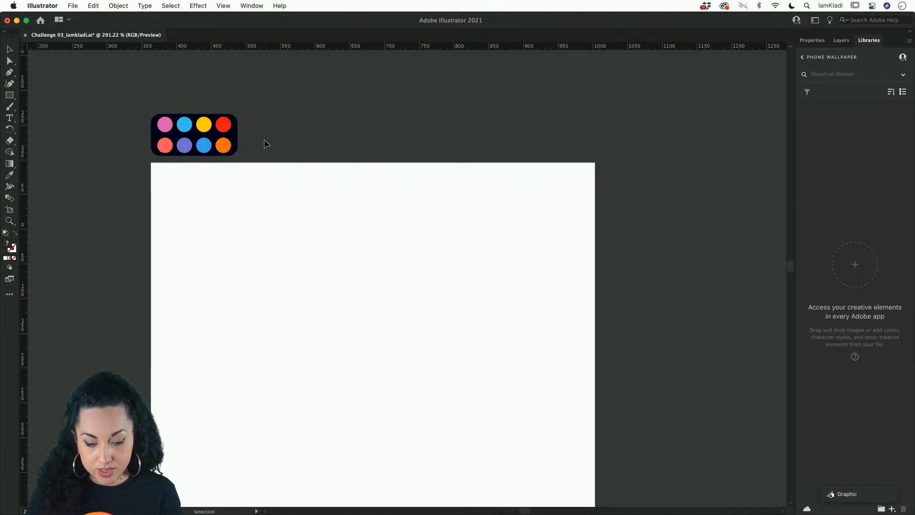
# Add the fill colors of the palette's red and yellow circles to the phone wallpaper library.
pyautogui.keyDown('super'); pyautogui.click(224, 125); pyautogui.keyUp('super')
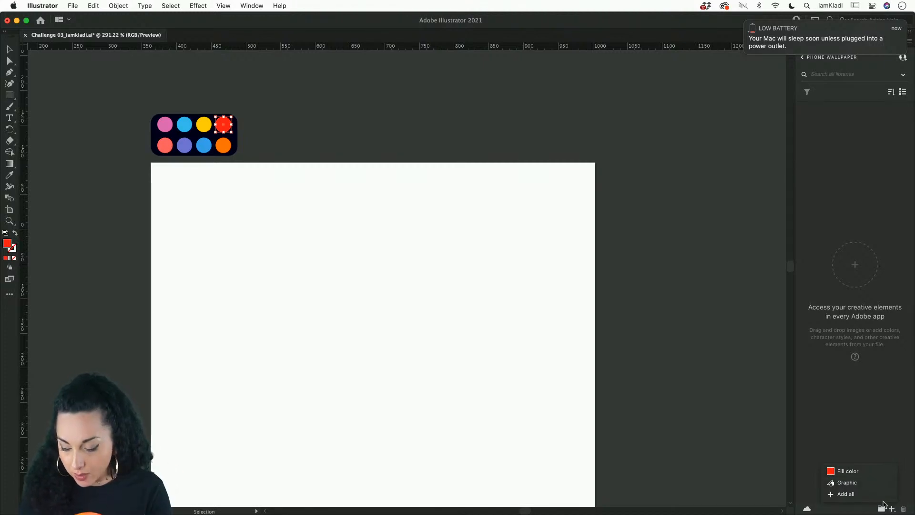
pyautogui.click(870, 473)
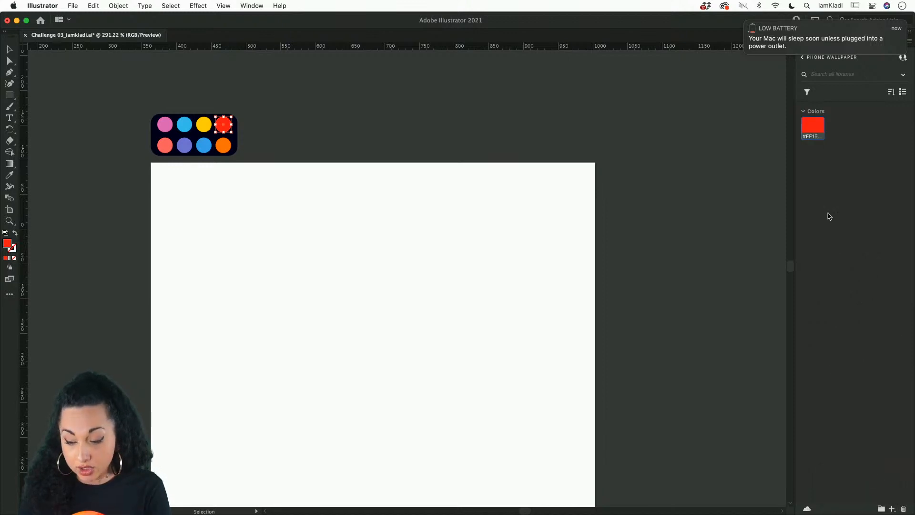
pyautogui.click(205, 125)
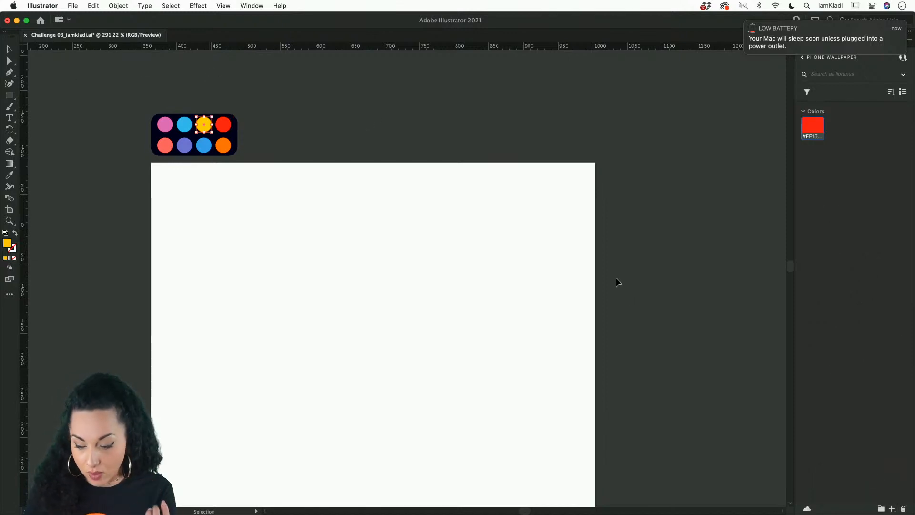
pyautogui.click(892, 508)
pyautogui.click(842, 471)
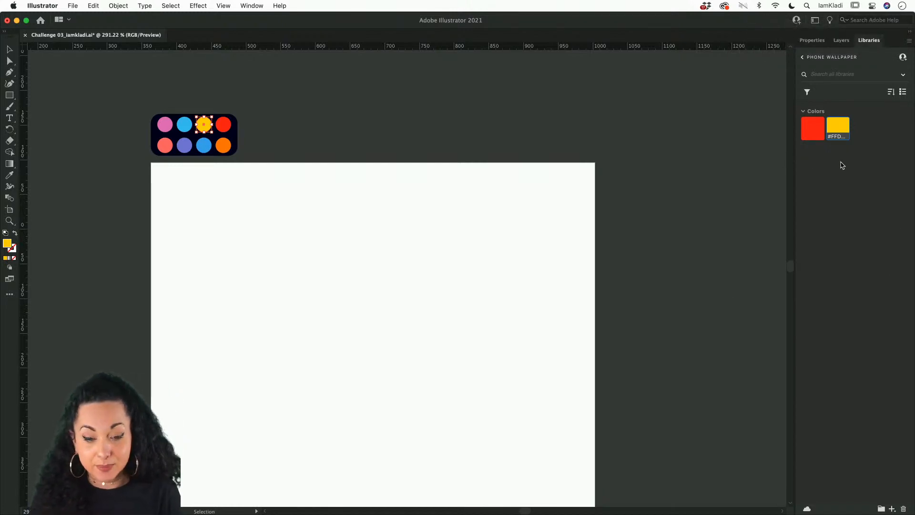
# Add the fill colors of the upper-row light blue and pink palette circles to the library.
pyautogui.click(185, 124)
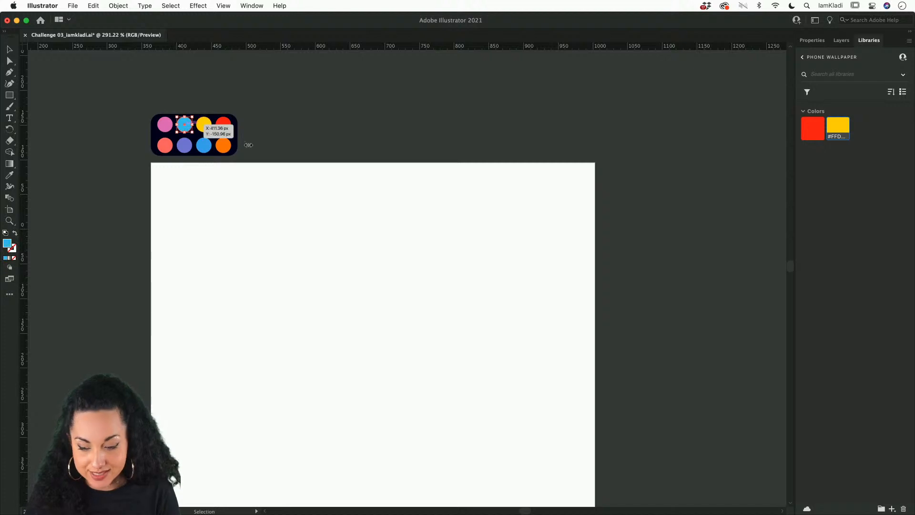
pyautogui.click(893, 509)
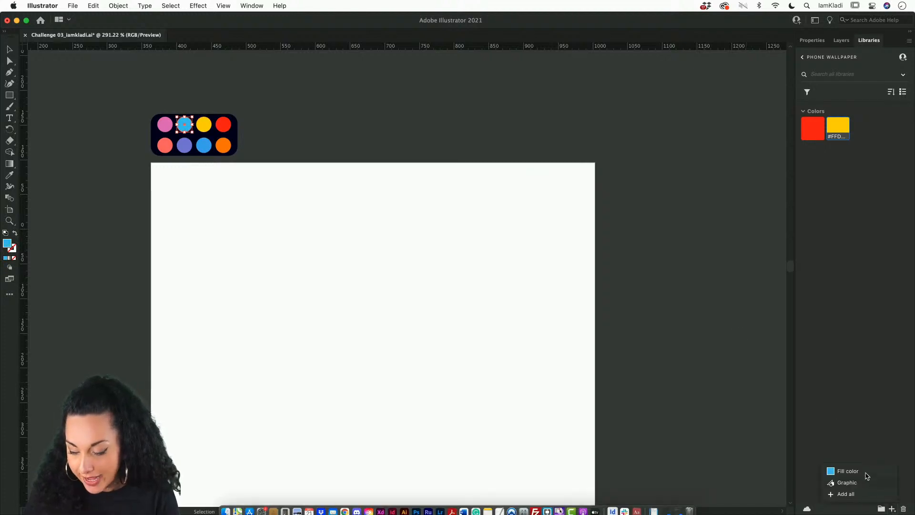
pyautogui.click(864, 471)
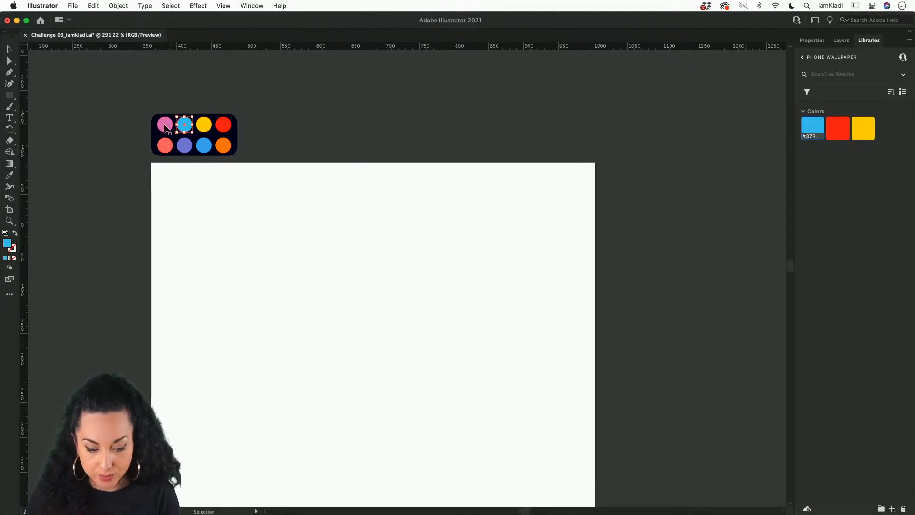
pyautogui.click(164, 125)
pyautogui.click(892, 508)
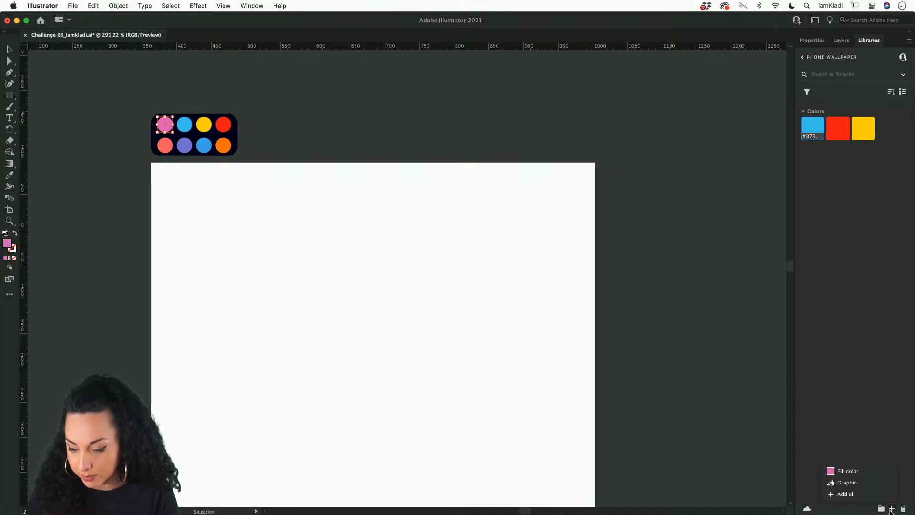
pyautogui.click(867, 472)
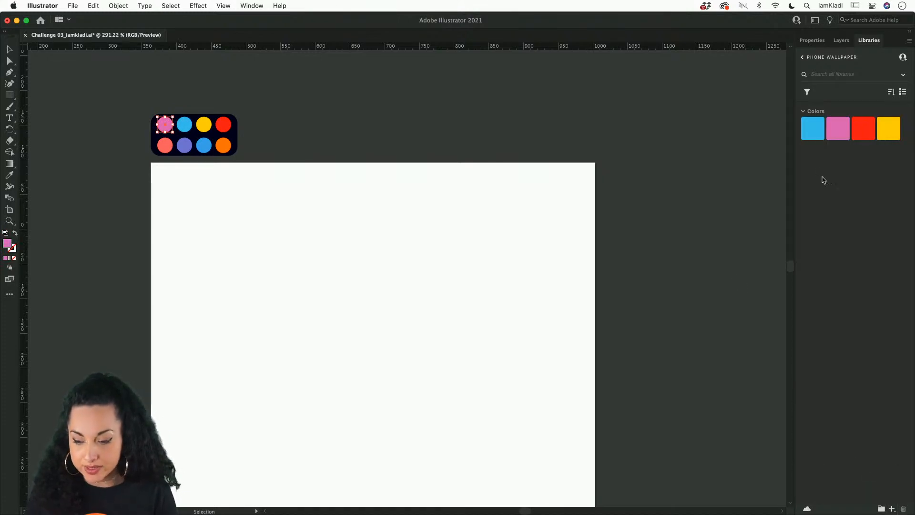
# Hide the Color Palette layer and return to the phone wallpaper library's saved colors.
pyautogui.click(842, 41)
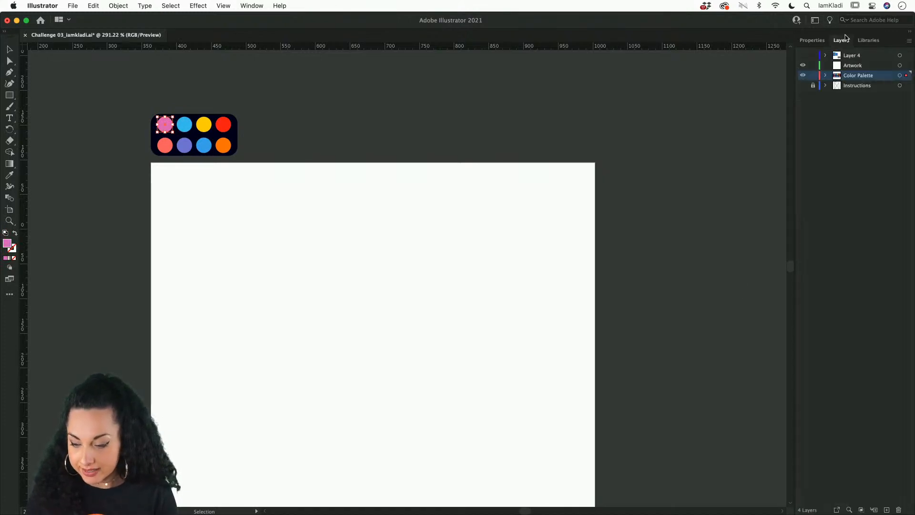
pyautogui.click(804, 75)
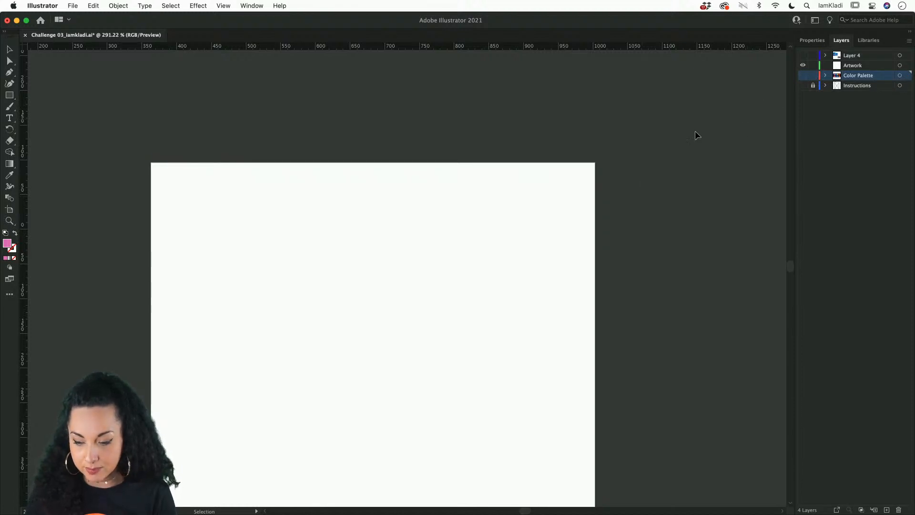
pyautogui.click(868, 40)
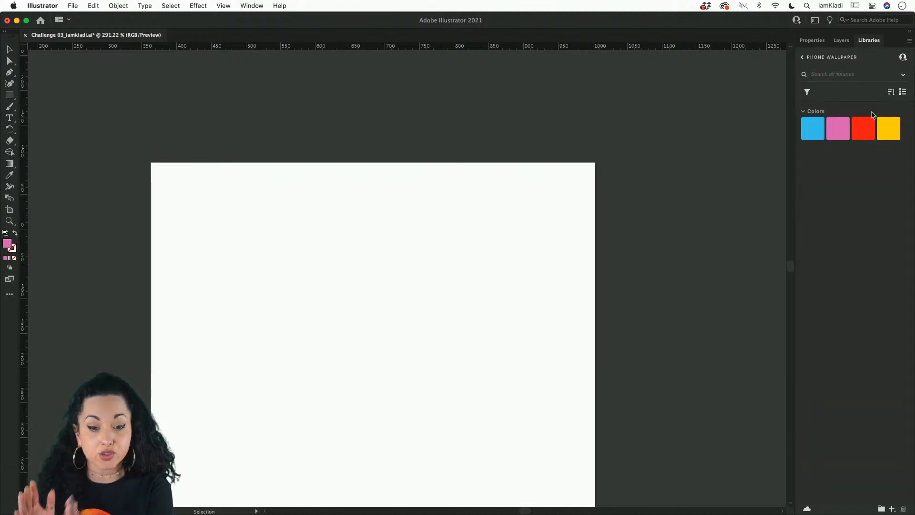
# View the invitation options for sharing the phone wallpaper library in Creative Cloud, close them and return to Illustrator.
pyautogui.click(907, 58)
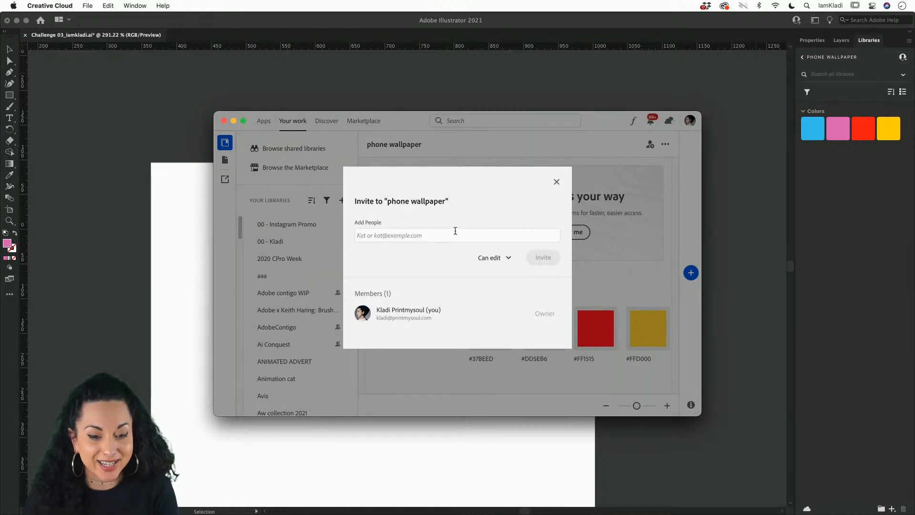
pyautogui.click(559, 182)
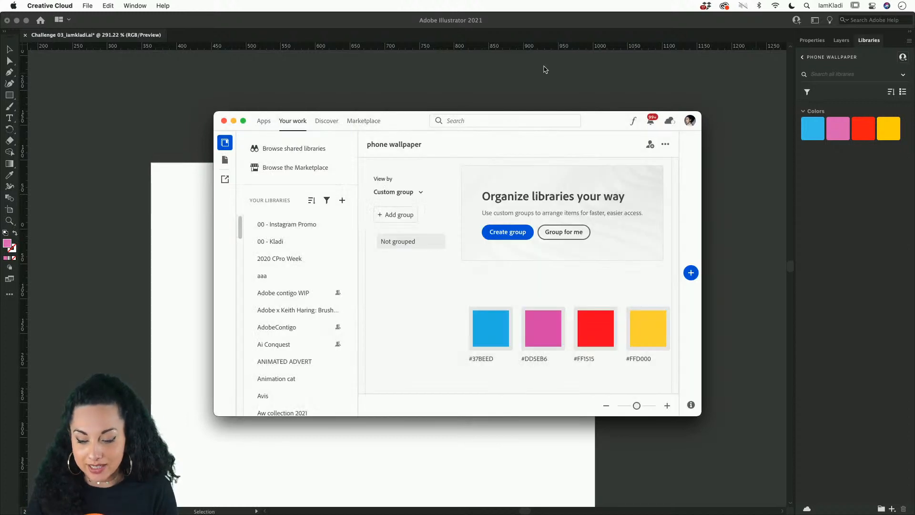
pyautogui.click(546, 71)
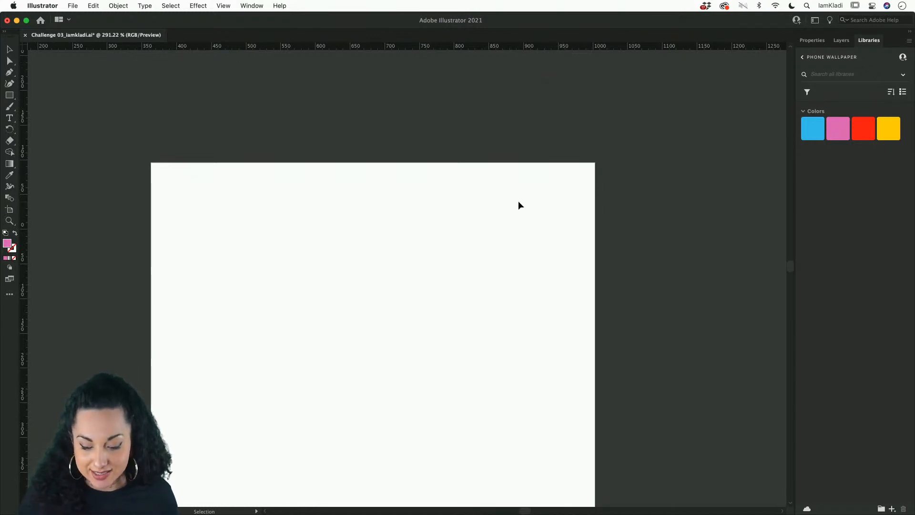
# Choose the Pencil tool and make the Artwork layer the active layer for drawing on the artboard.
pyautogui.scroll(-3, 519, 201)
pyautogui.scroll(-2, 519, 205)
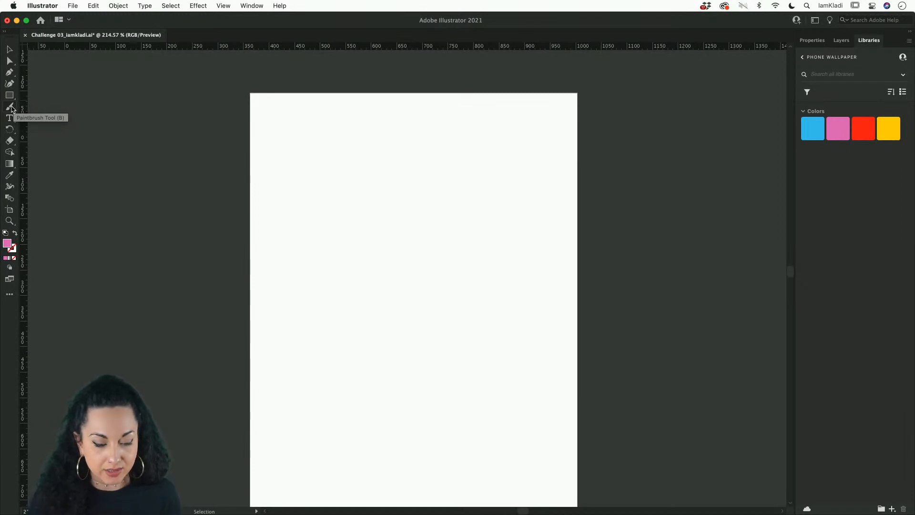
pyautogui.click(11, 108)
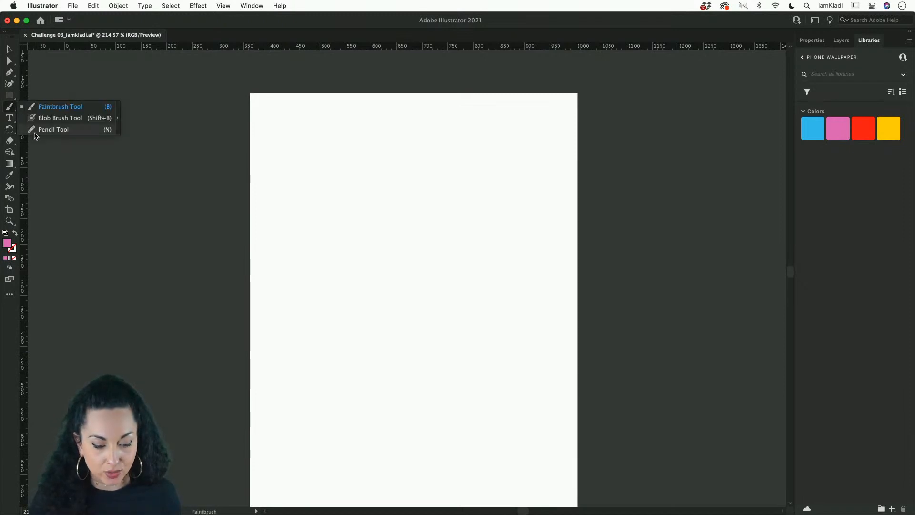
pyautogui.click(36, 130)
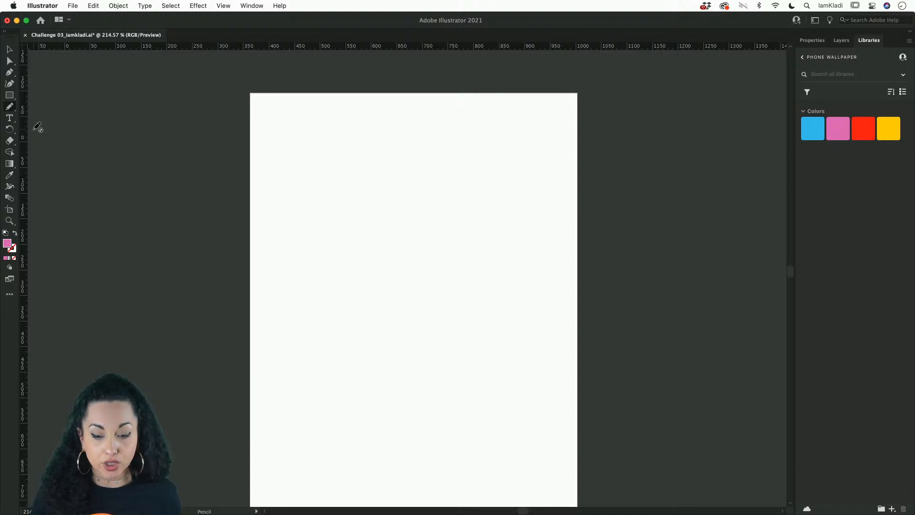
pyautogui.click(841, 40)
pyautogui.click(846, 65)
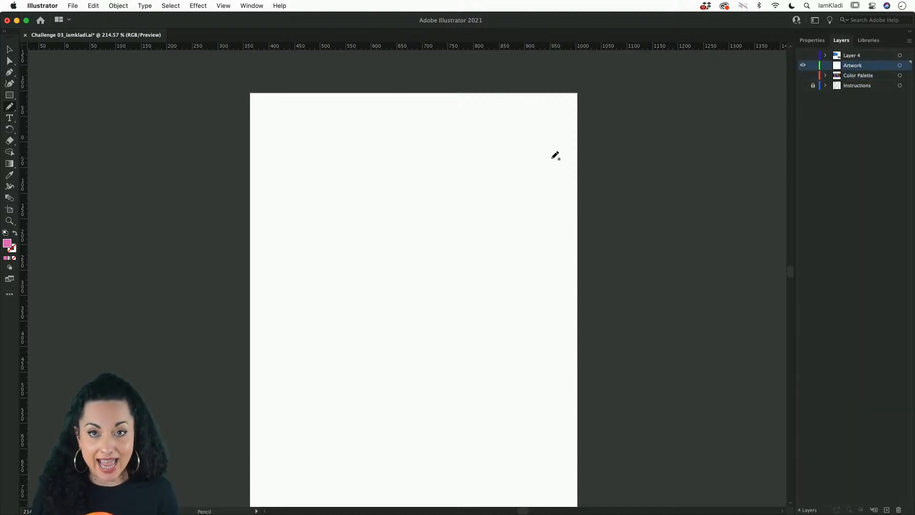
# Try to draw with the Pencil tool on the hidden Color Palette layer, and make the Artwork layer active again.
pyautogui.click(858, 76)
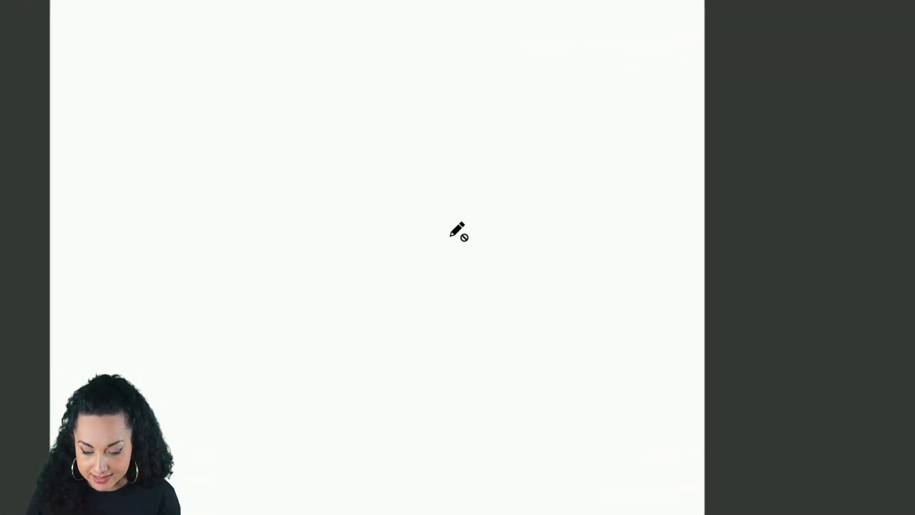
pyautogui.moveTo(439, 227)
pyautogui.mouseDown()
pyautogui.moveTo(458, 217)
pyautogui.moveTo(462, 199)
pyautogui.mouseUp()
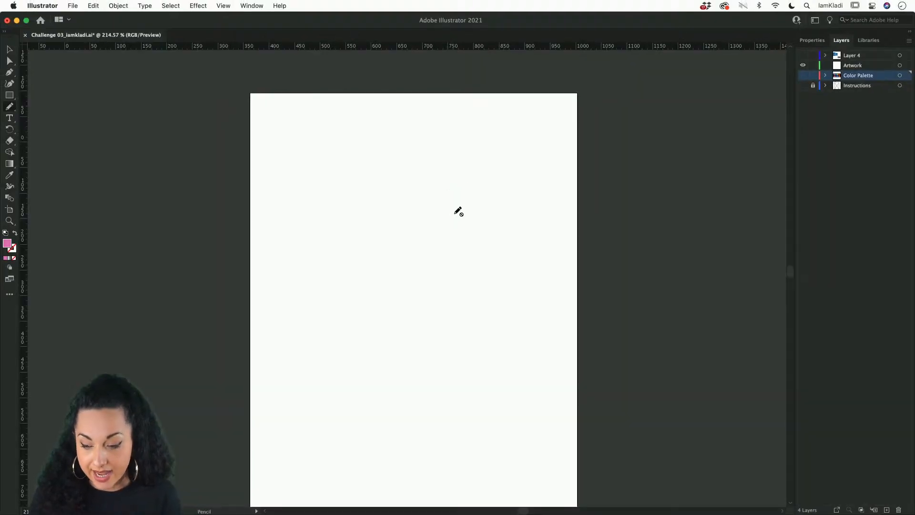
pyautogui.click(866, 68)
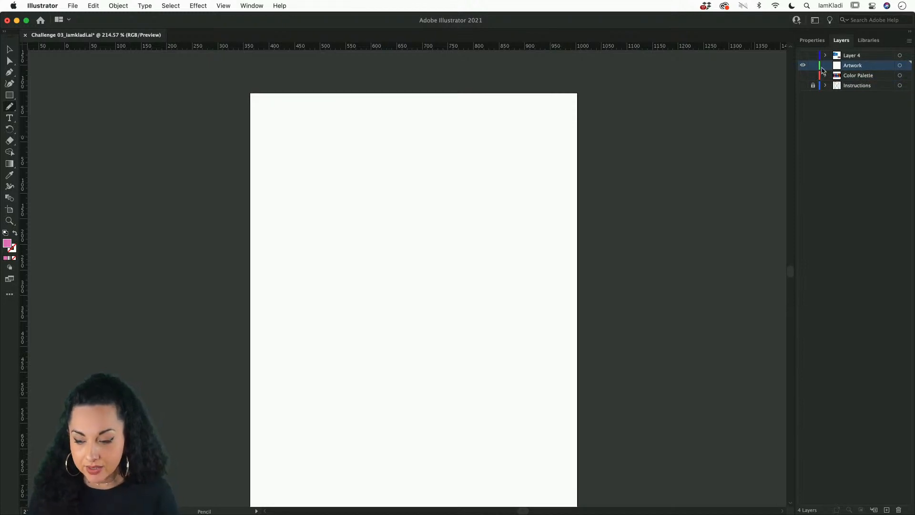
pyautogui.keyDown('super'); pyautogui.click(804, 67); pyautogui.keyUp('super')
pyautogui.keyDown('super'); pyautogui.click(805, 67); pyautogui.keyUp('super')
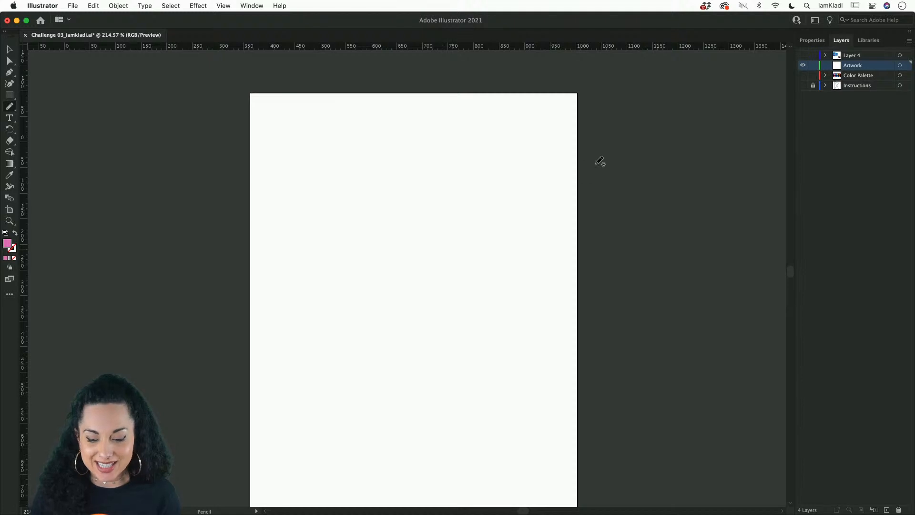
# Swap fill and stroke so pink is the stroke, and draw a Pencil curve from the artboard's upper-right corner to beyond its left edge.
pyautogui.scroll(-2, 600, 161)
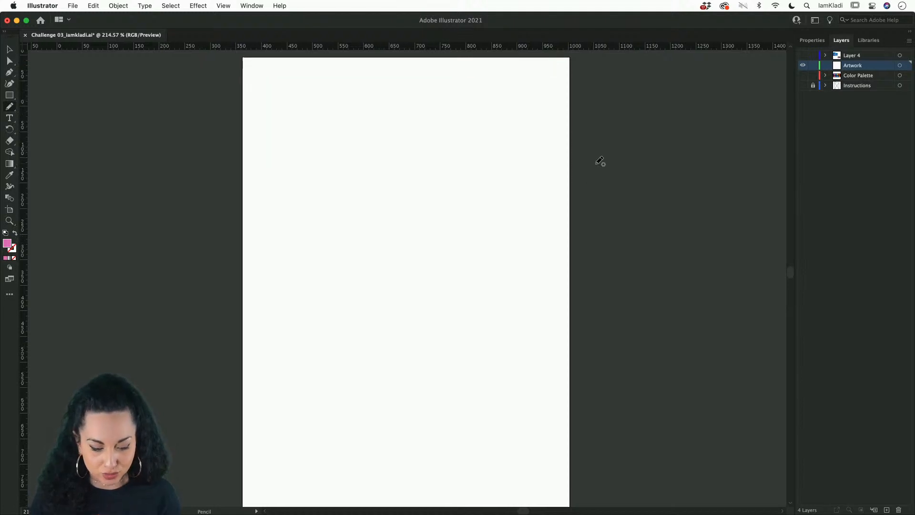
pyautogui.click(16, 234)
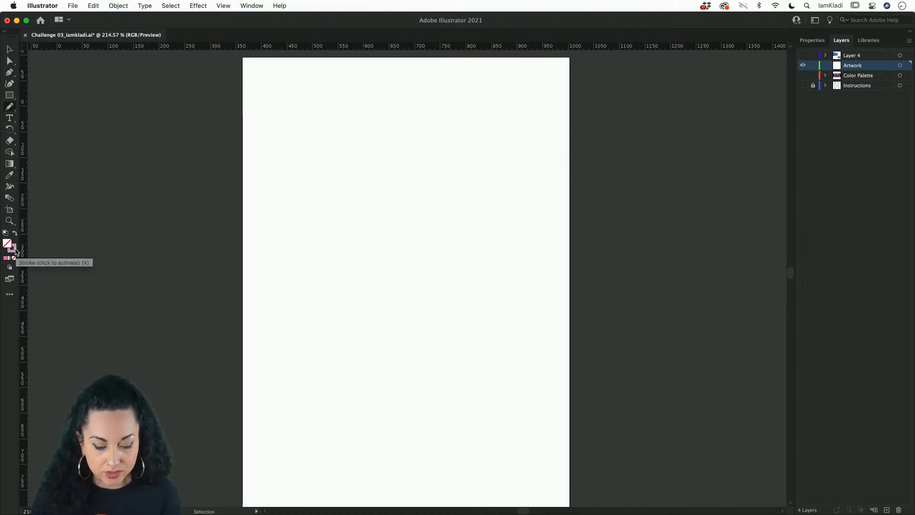
pyautogui.click(15, 253)
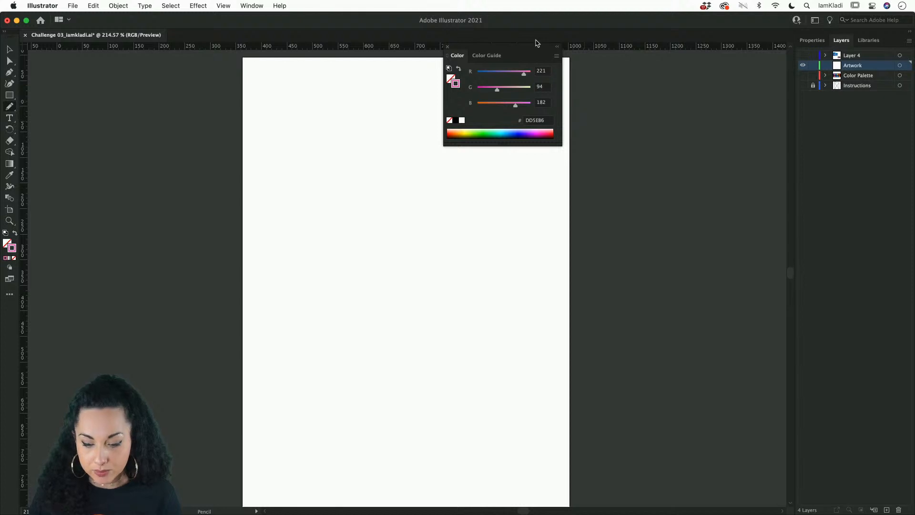
pyautogui.click(448, 47)
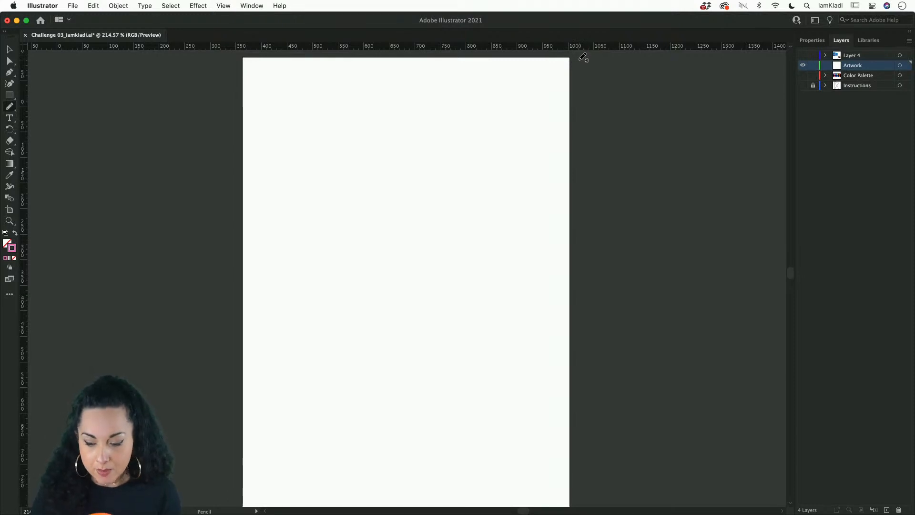
pyautogui.moveTo(579, 58)
pyautogui.mouseDown()
pyautogui.moveTo(540, 71)
pyautogui.moveTo(513, 99)
pyautogui.moveTo(461, 232)
pyautogui.moveTo(406, 293)
pyautogui.moveTo(208, 399)
pyautogui.mouseUp()
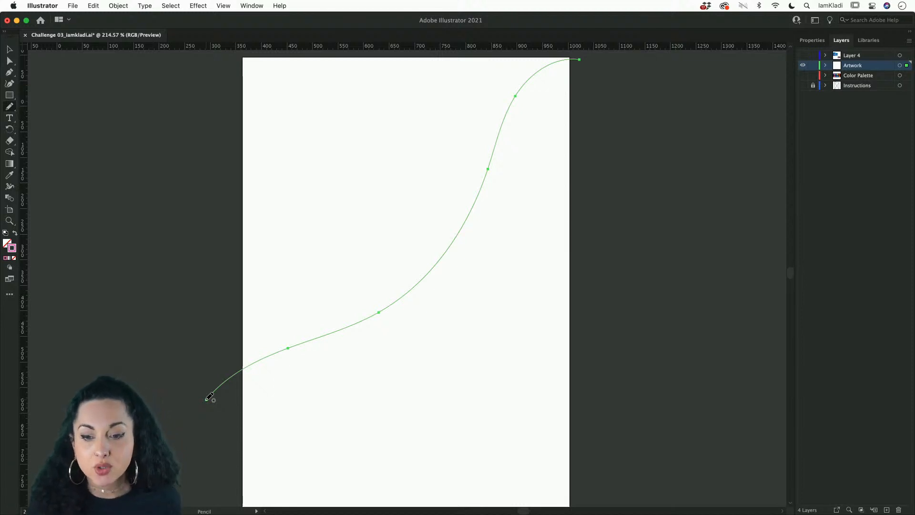
# Draw a second Pencil curve across the artboard's lower-right corner, from beyond the right edge to below the bottom edge.
pyautogui.scroll(-3, 688, 402)
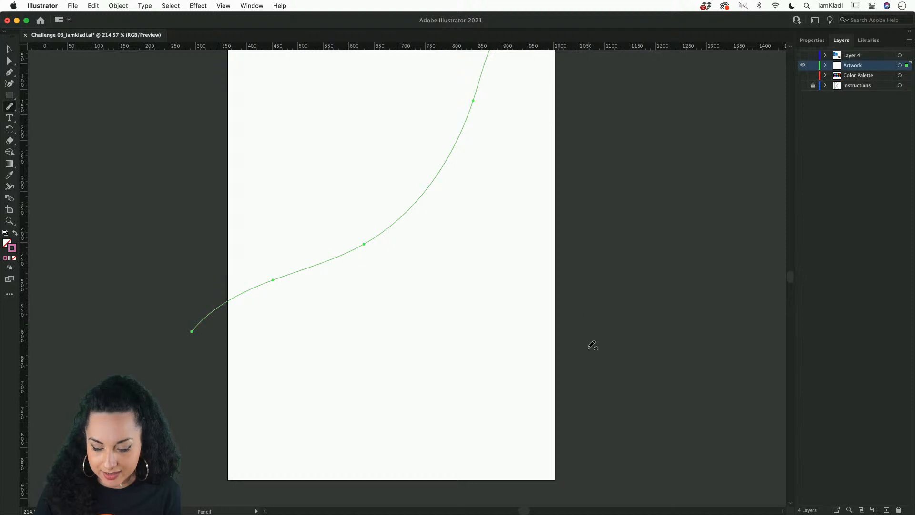
pyautogui.moveTo(590, 347)
pyautogui.mouseDown()
pyautogui.moveTo(553, 350)
pyautogui.moveTo(478, 435)
pyautogui.moveTo(384, 485)
pyautogui.mouseUp()
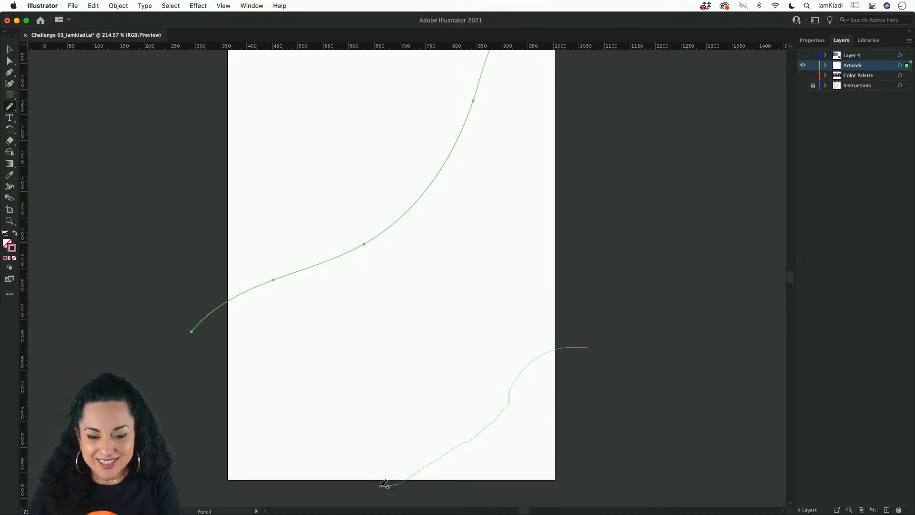
pyautogui.moveTo(381, 486); pyautogui.dragTo(381, 486)
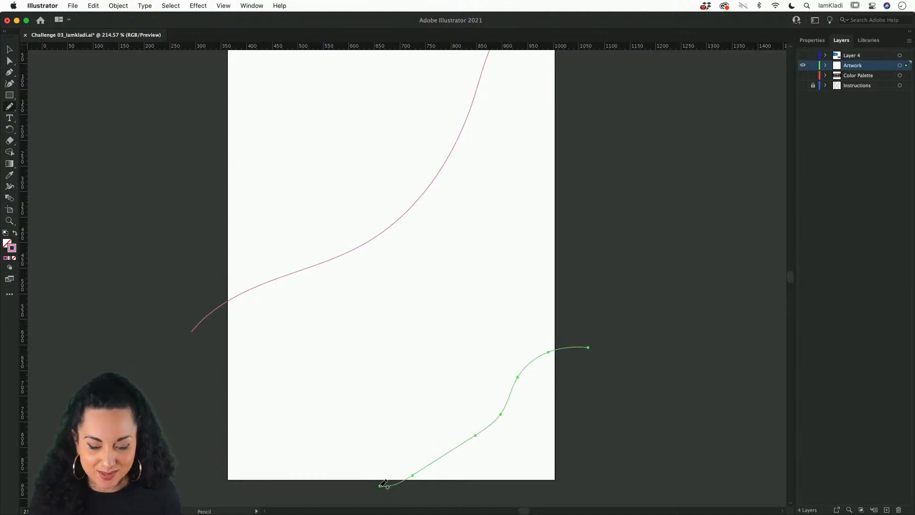
pyautogui.press('v')
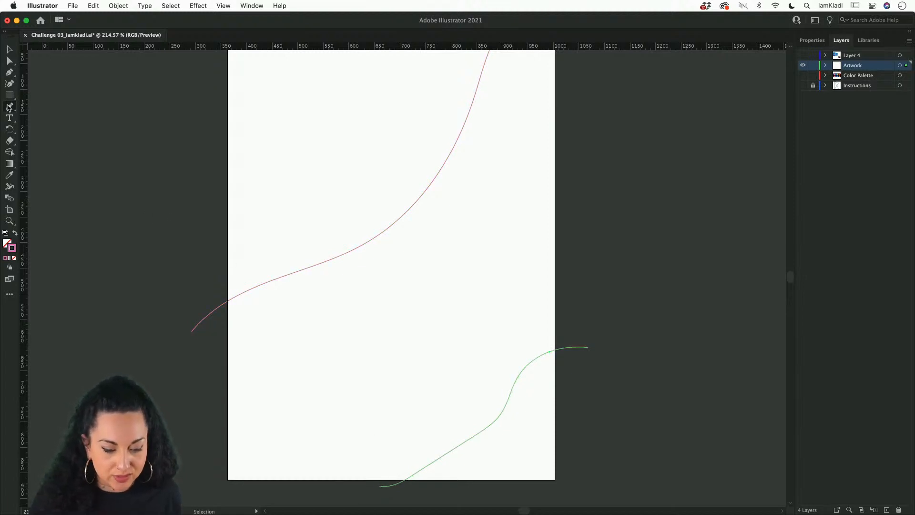
# Set the Pencil tool's fidelity to fully Accurate, draw a short test curve between the two lines, and undo it.
pyautogui.doubleClick(8, 108)
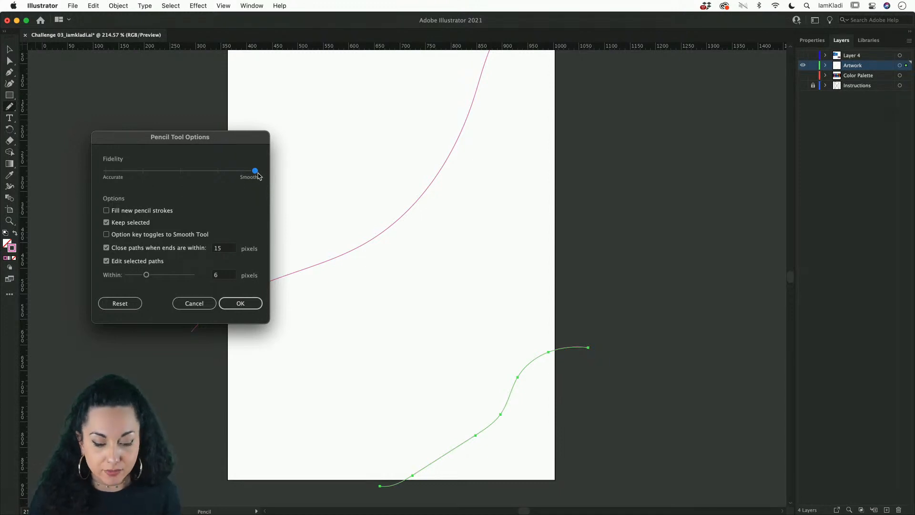
pyautogui.moveTo(255, 171); pyautogui.dragTo(78, 184)
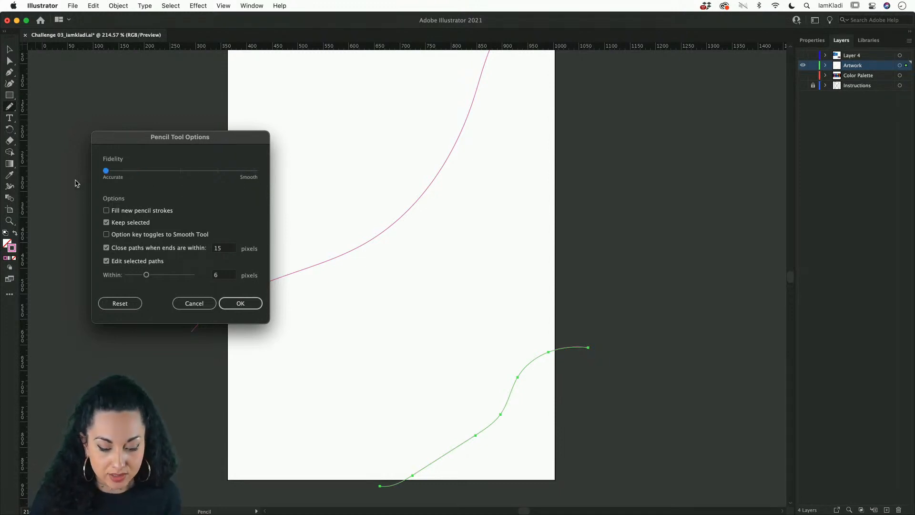
pyautogui.click(240, 303)
pyautogui.moveTo(515, 276)
pyautogui.mouseDown()
pyautogui.moveTo(448, 321)
pyautogui.moveTo(392, 338)
pyautogui.mouseUp()
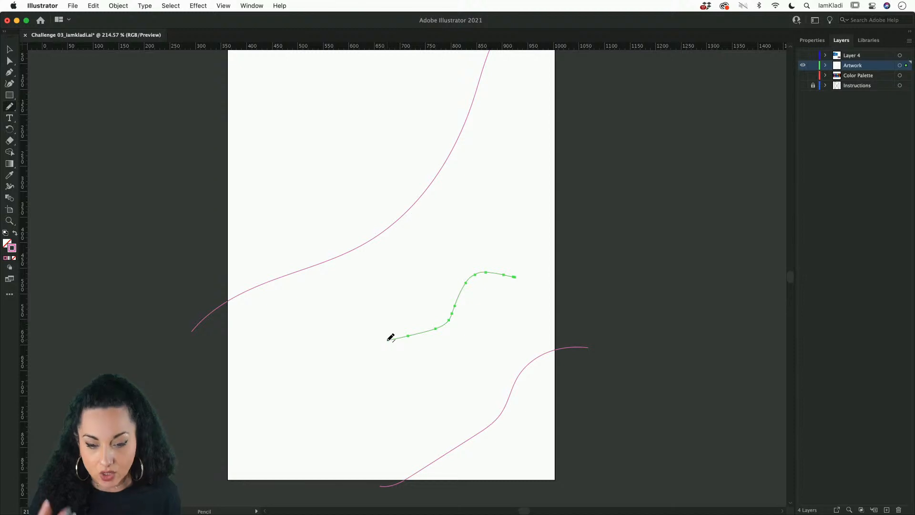
pyautogui.press('super+z')
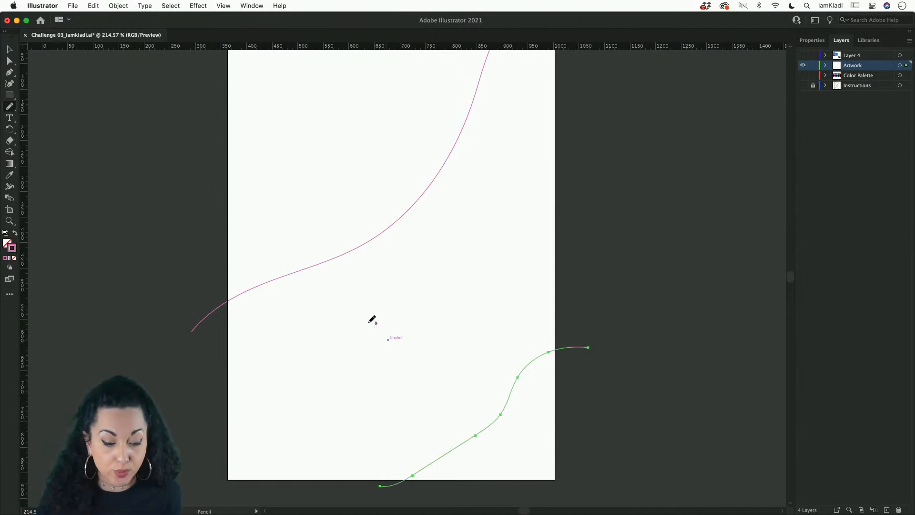
# Set the Pencil tool's fidelity to fully Smooth, and replace the lower-right curve with a new one from the right edge to below the bottom edge.
pyautogui.doubleClick(10, 107)
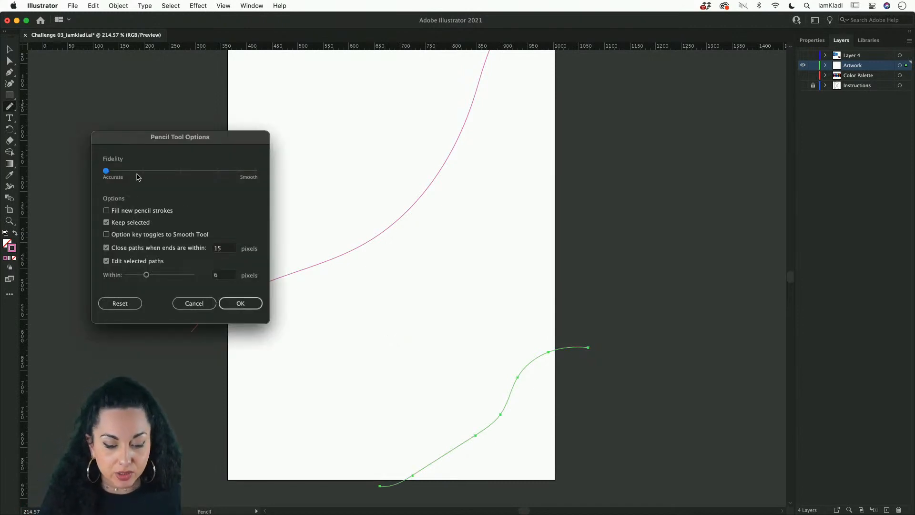
pyautogui.moveTo(106, 172); pyautogui.dragTo(276, 179)
pyautogui.click(241, 302)
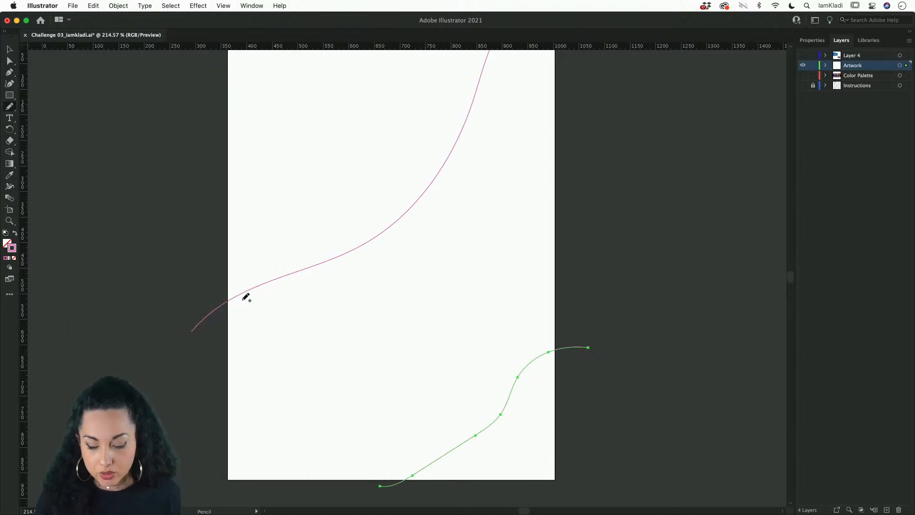
pyautogui.hotkey('ctrl', 'z')
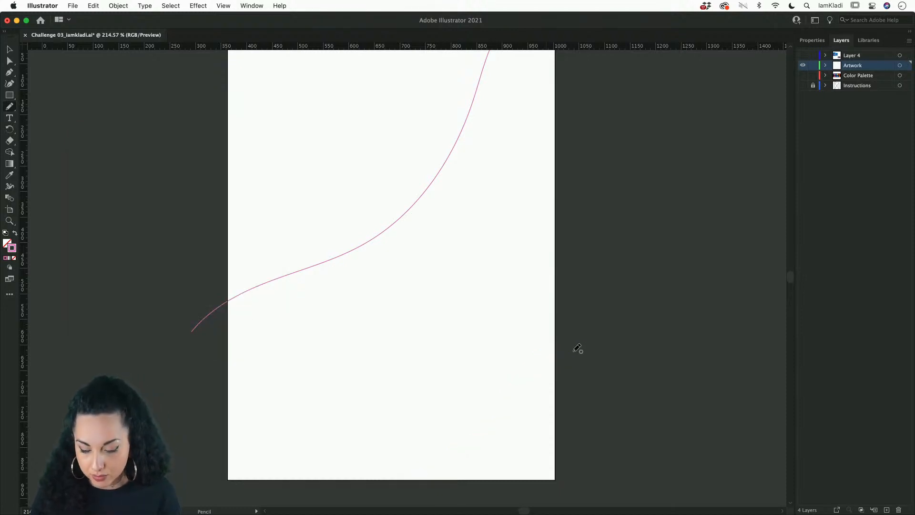
pyautogui.moveTo(575, 353)
pyautogui.mouseDown()
pyautogui.moveTo(519, 384)
pyautogui.moveTo(488, 436)
pyautogui.moveTo(446, 466)
pyautogui.moveTo(387, 486)
pyautogui.mouseUp()
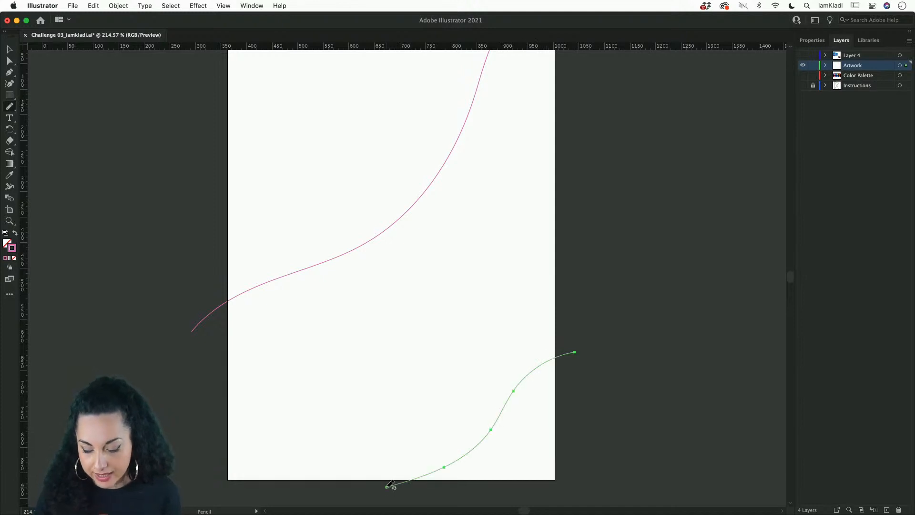
pyautogui.press('v')
pyautogui.click(655, 345)
pyautogui.hotkey('ctrl', '0')
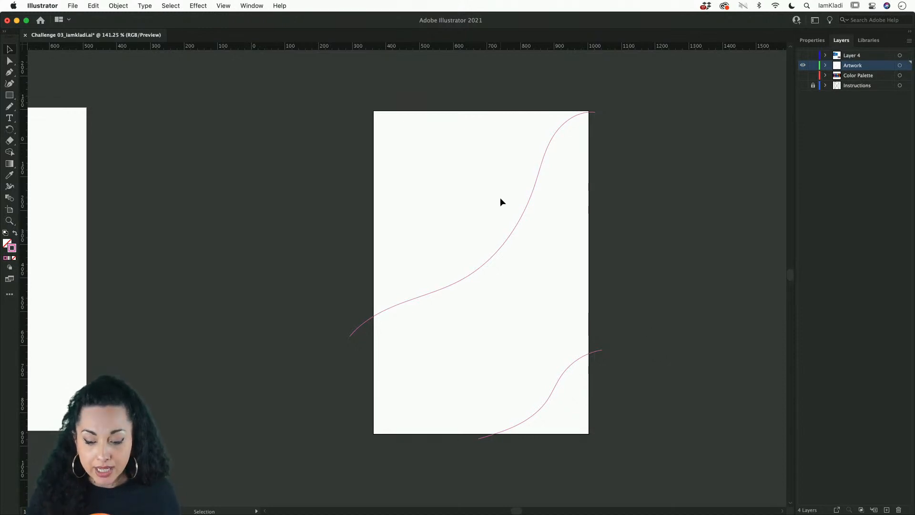
# Select both pink curves and blend them together with the Blend tool.
pyautogui.moveTo(499, 197); pyautogui.dragTo(628, 387)
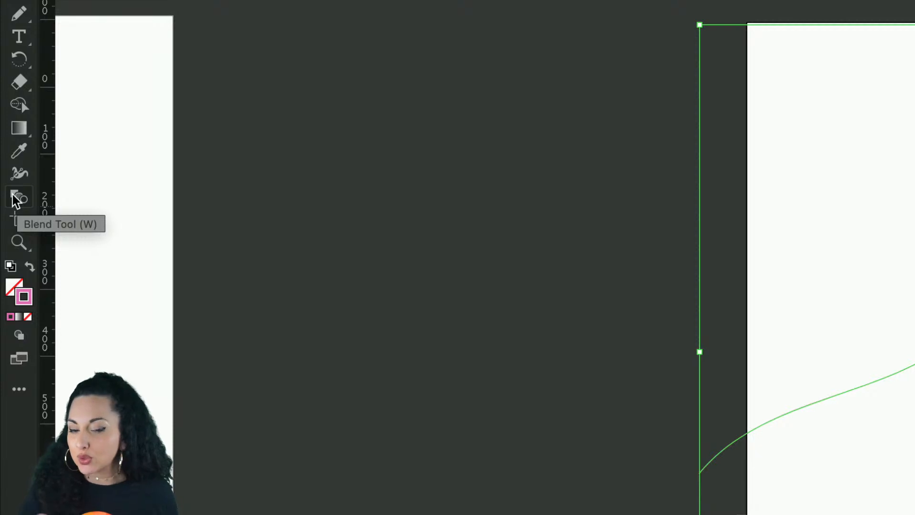
pyautogui.click(13, 194)
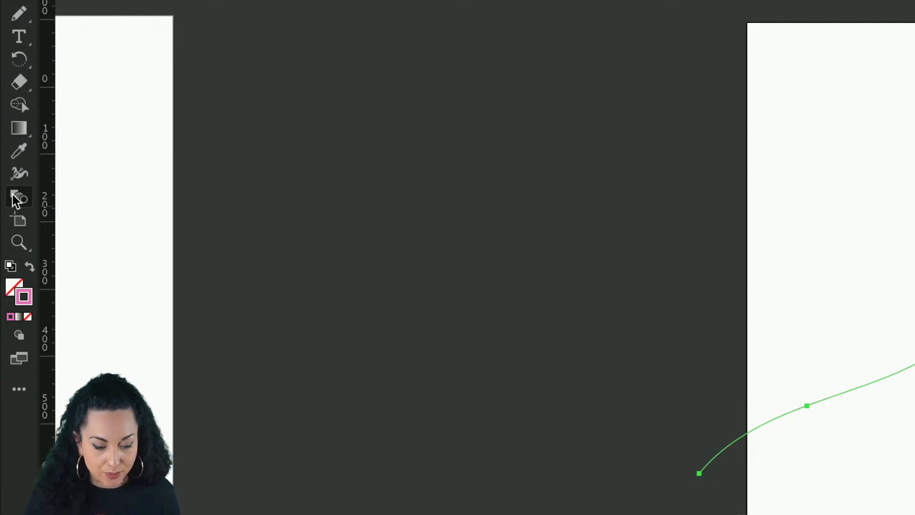
pyautogui.press('super+a')
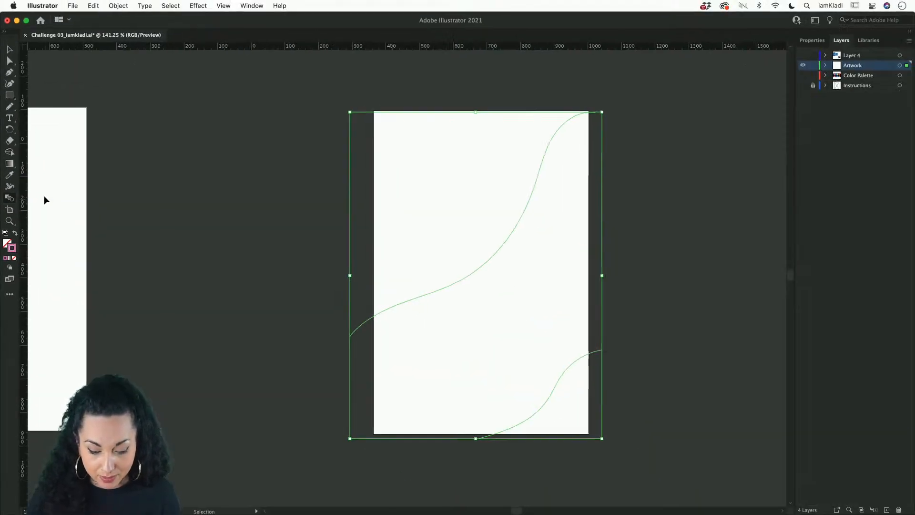
pyautogui.click(10, 200)
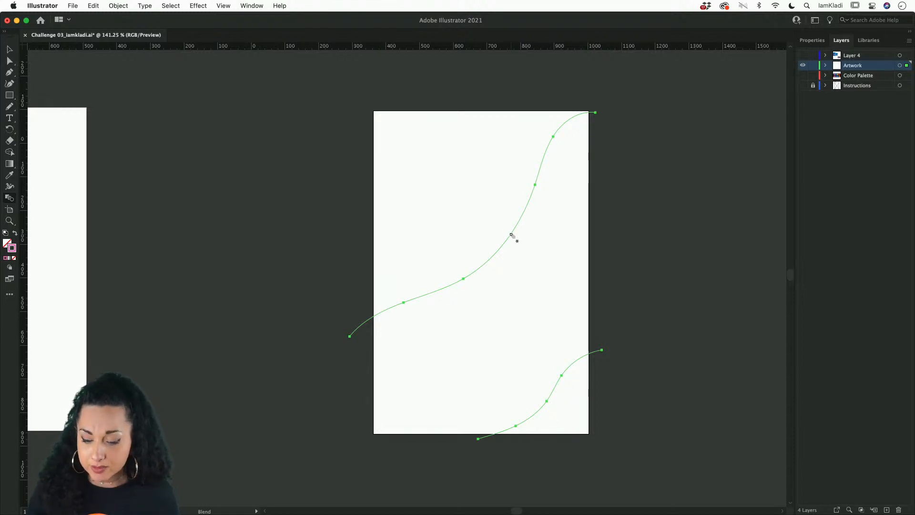
pyautogui.press('v')
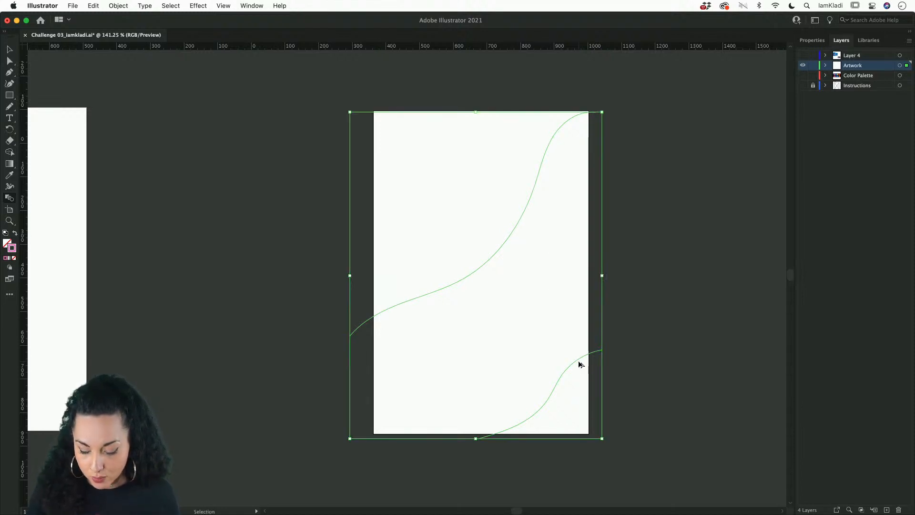
pyautogui.press('w')
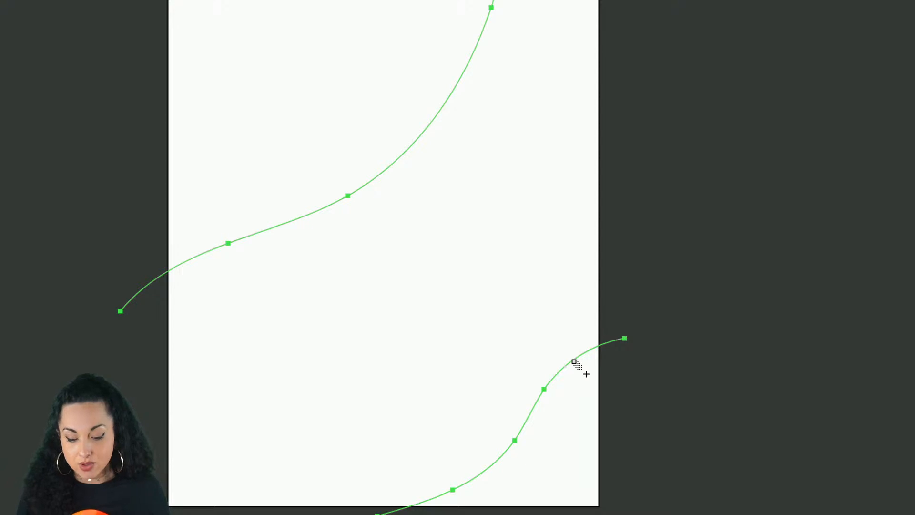
pyautogui.click(572, 363)
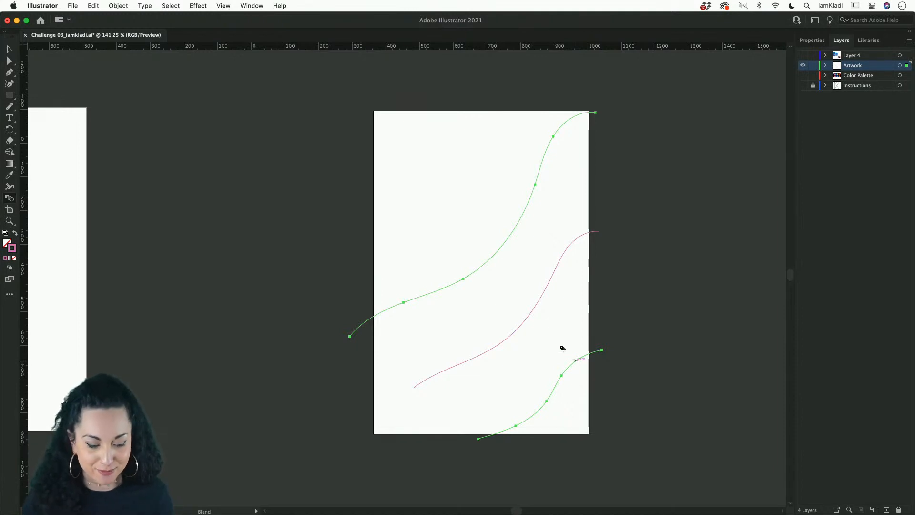
# Set the blend's spacing to Specified Steps with 4 steps.
pyautogui.doubleClick(12, 202)
pyautogui.doubleClick(12, 202)
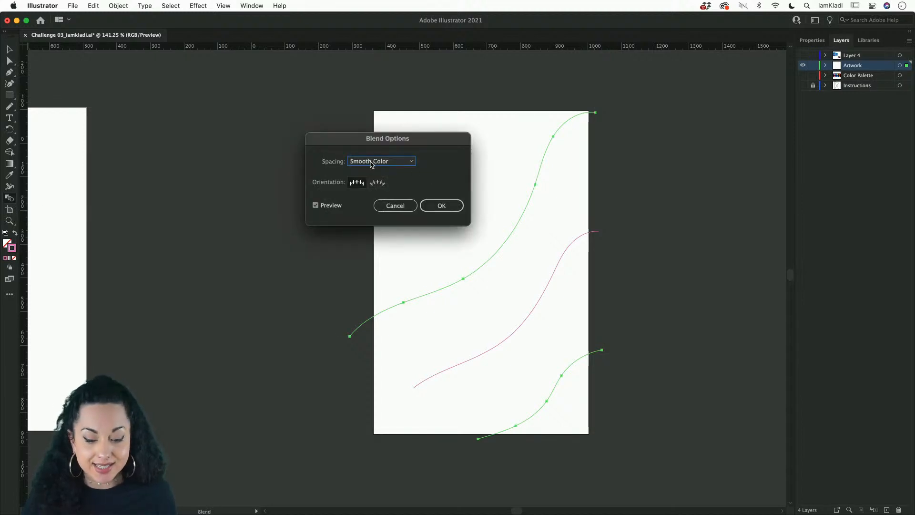
pyautogui.click(413, 163)
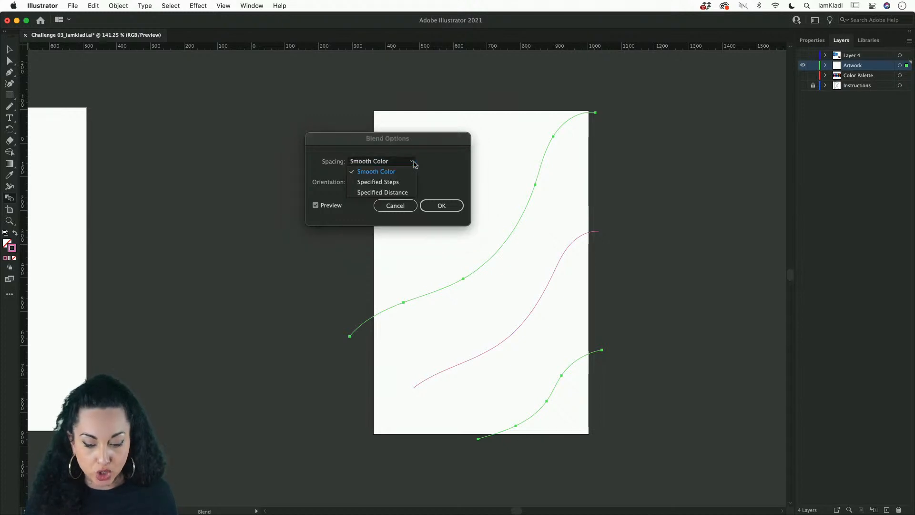
pyautogui.click(404, 182)
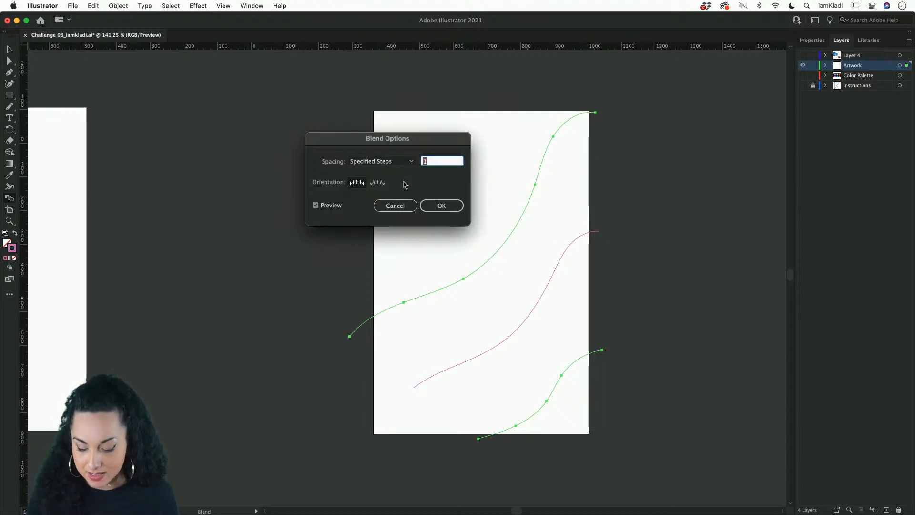
pyautogui.press('Up')
pyautogui.press('Up')
pyautogui.press('Up')
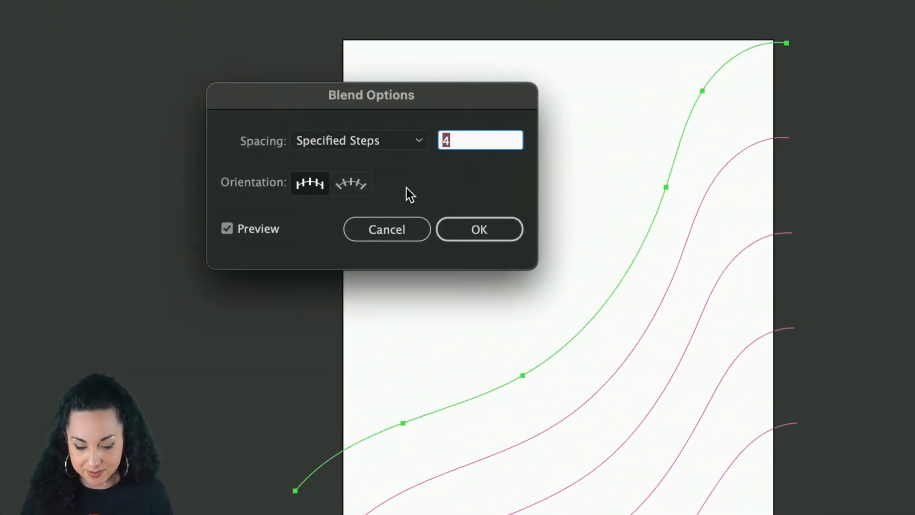
pyautogui.click(464, 232)
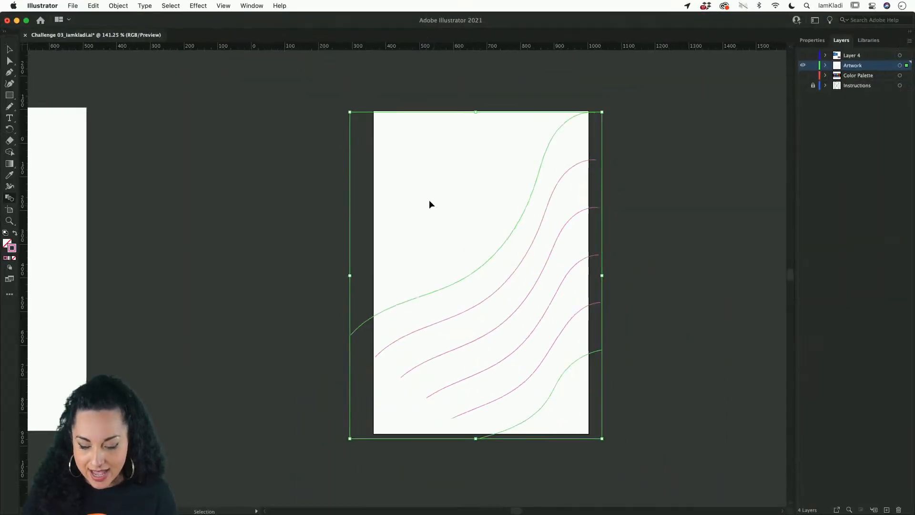
pyautogui.press('w')
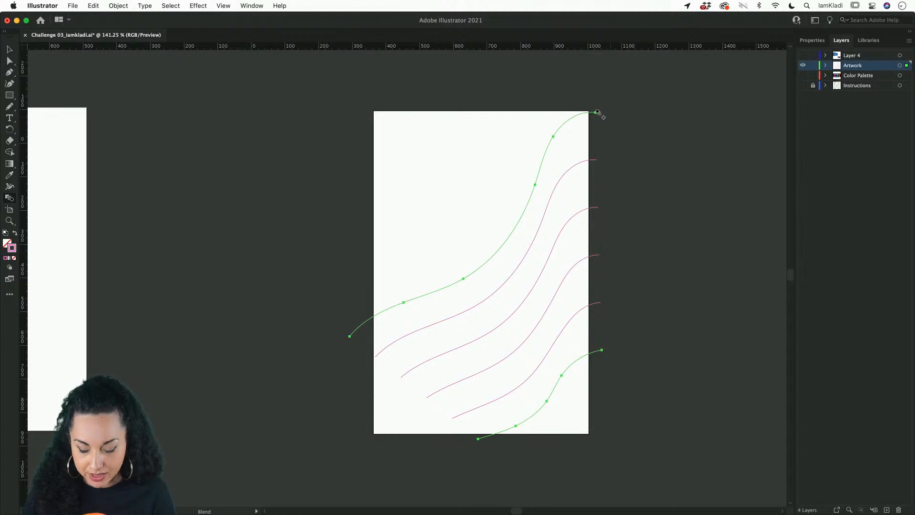
# Scale the blended curves up proportionally and move them so their ends extend beyond the artboard's edges.
pyautogui.press('v')
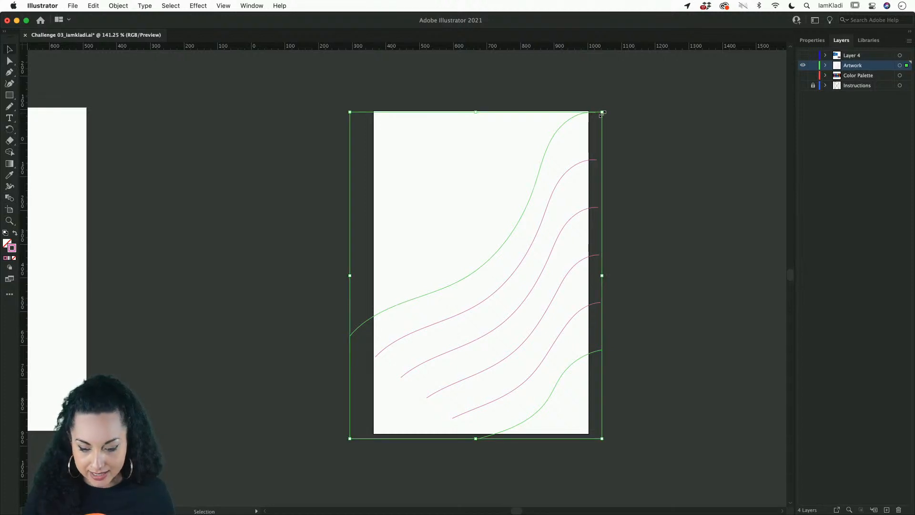
pyautogui.moveTo(602, 112); pyautogui.dragTo(667, 68)
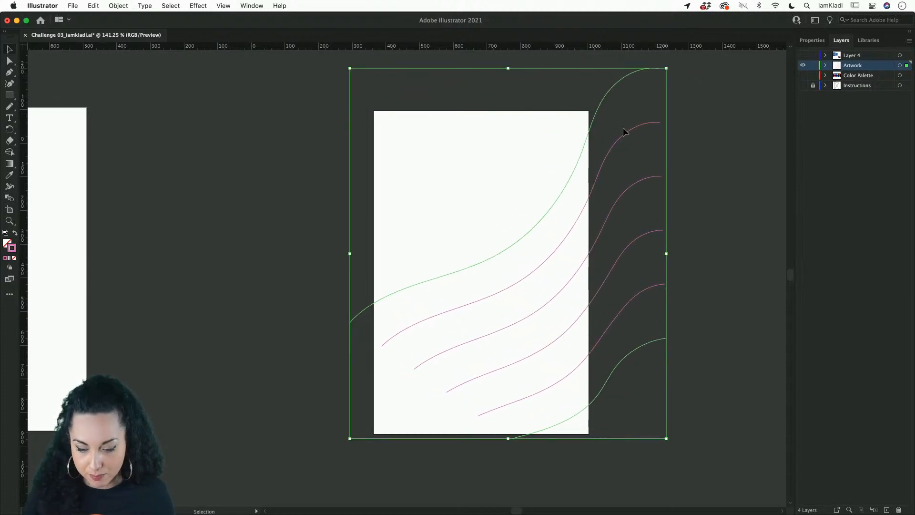
pyautogui.moveTo(624, 129); pyautogui.dragTo(559, 185)
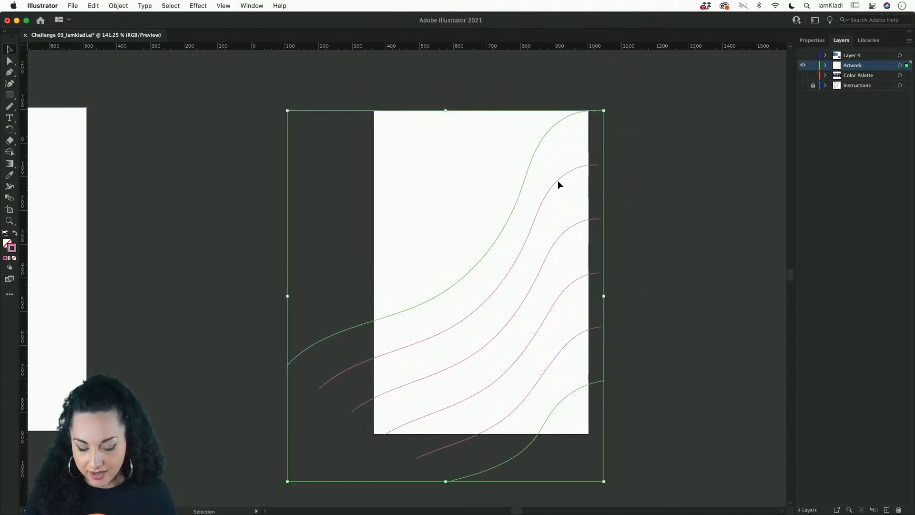
# Isolate the blend and examine which of its curves can be selected individually, then leave isolation mode.
pyautogui.click(662, 209)
pyautogui.click(549, 133)
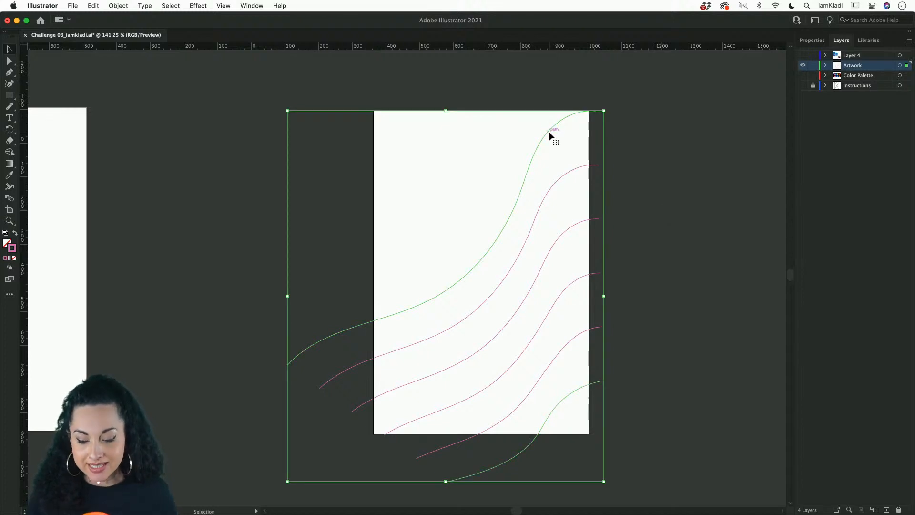
pyautogui.doubleClick(560, 179)
pyautogui.click(532, 159)
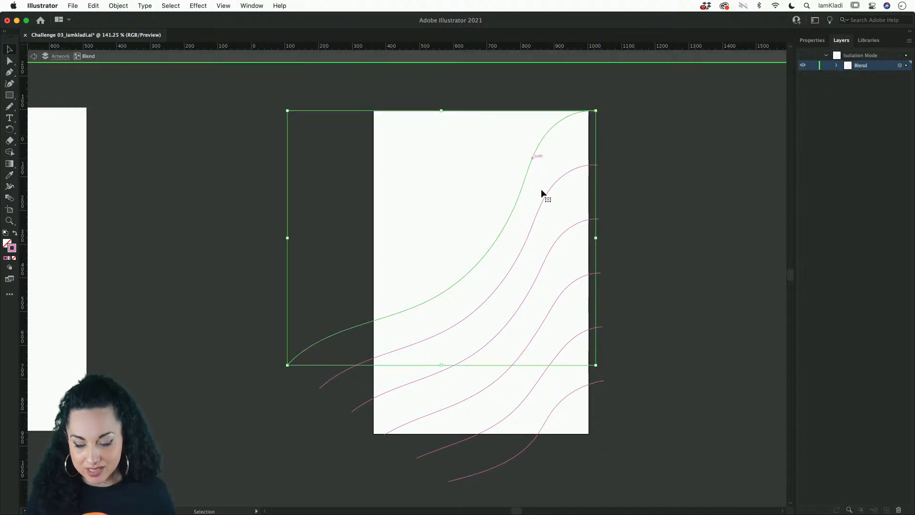
pyautogui.click(578, 399)
pyautogui.click(570, 389)
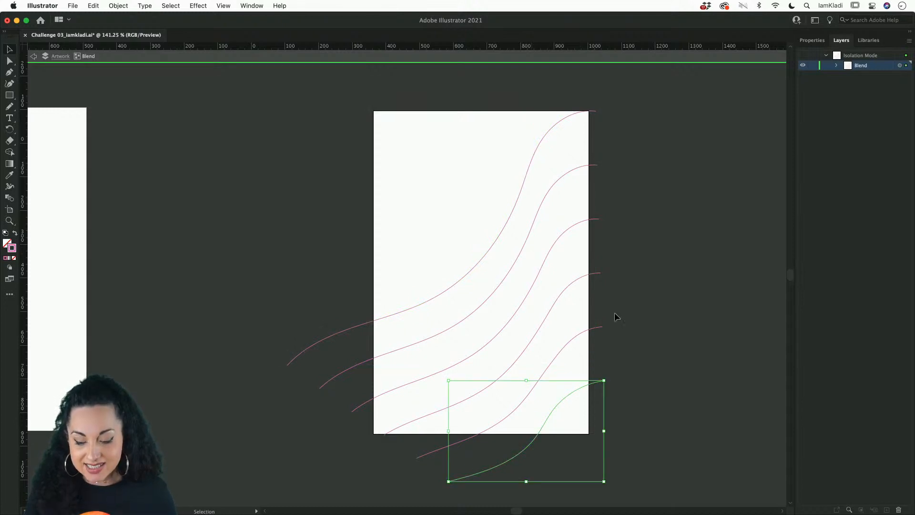
pyautogui.doubleClick(648, 292)
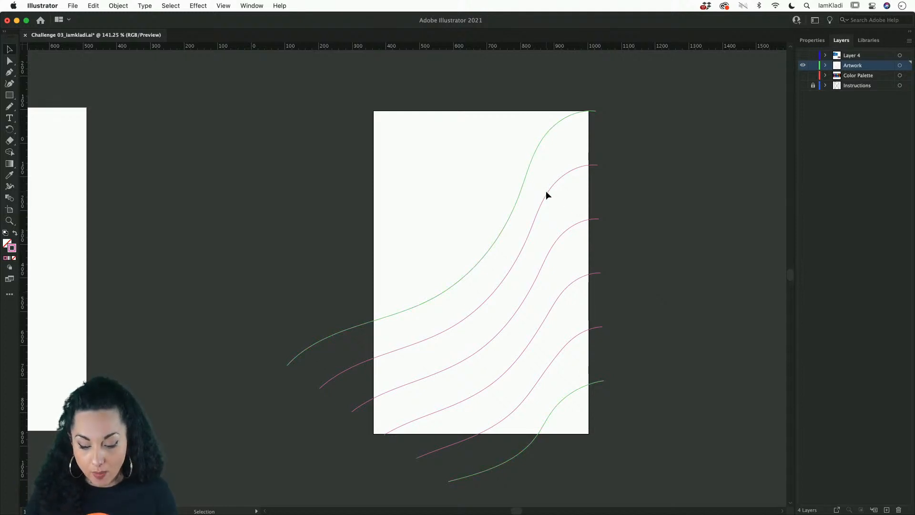
# Expand the blend with Object, Fill and Stroke enabled.
pyautogui.click(501, 236)
pyautogui.click(121, 4)
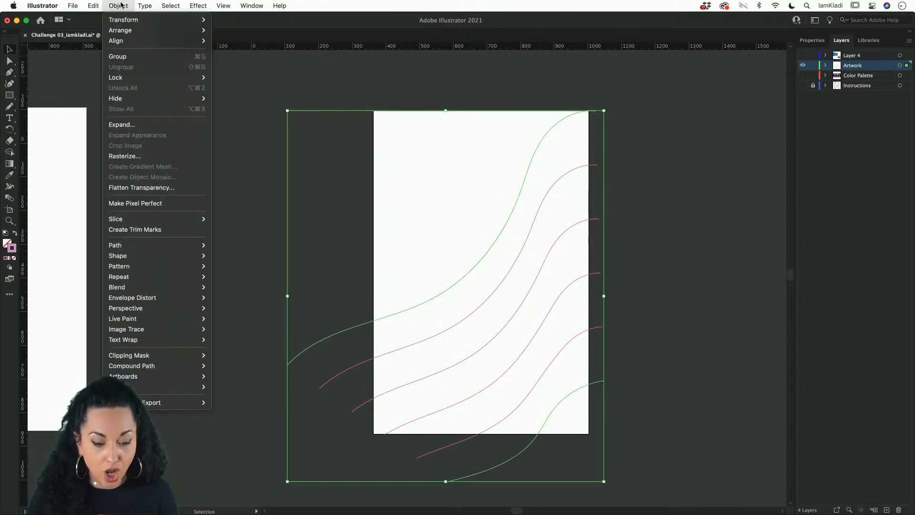
pyautogui.click(139, 127)
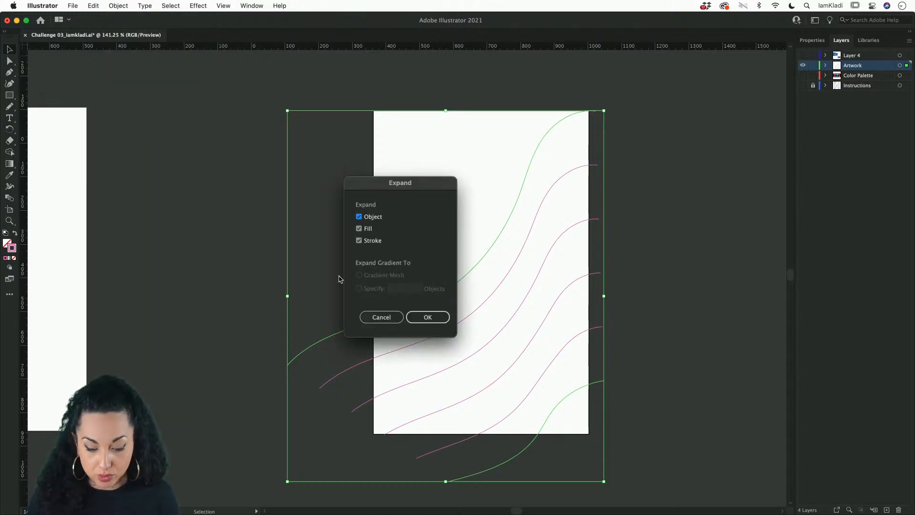
pyautogui.click(428, 318)
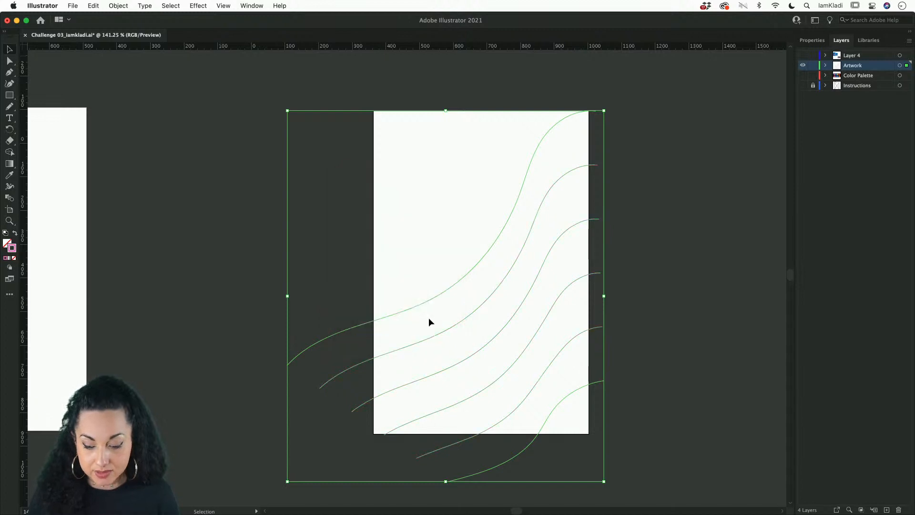
# Isolate the expanded group, check that its curves can be selected individually, and return to the full artwork with nothing selected.
pyautogui.click(593, 234)
pyautogui.click(591, 222)
pyautogui.doubleClick(590, 222)
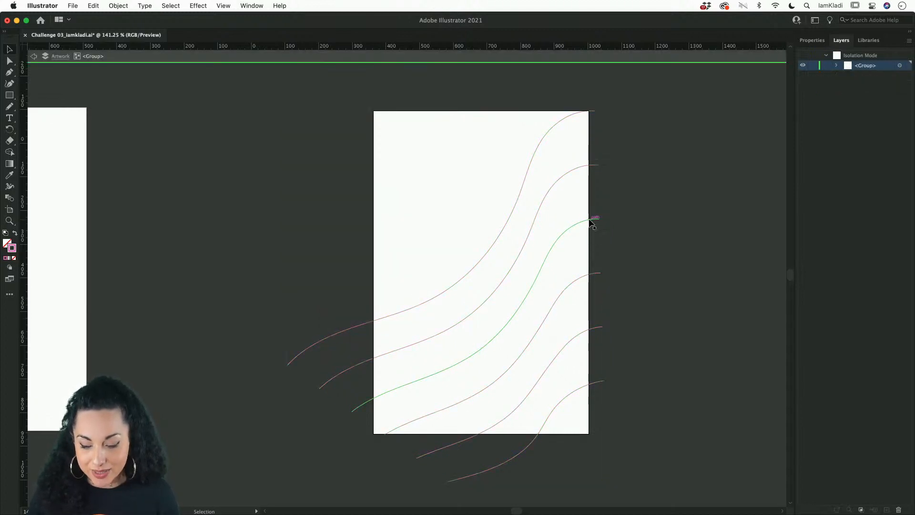
pyautogui.click(591, 221)
pyautogui.click(581, 165)
pyautogui.click(557, 122)
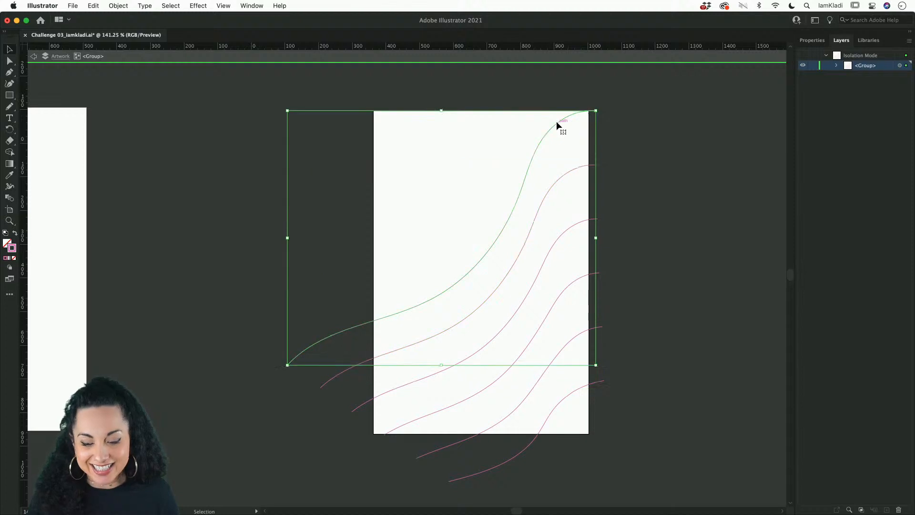
pyautogui.click(620, 196)
pyautogui.doubleClick(669, 235)
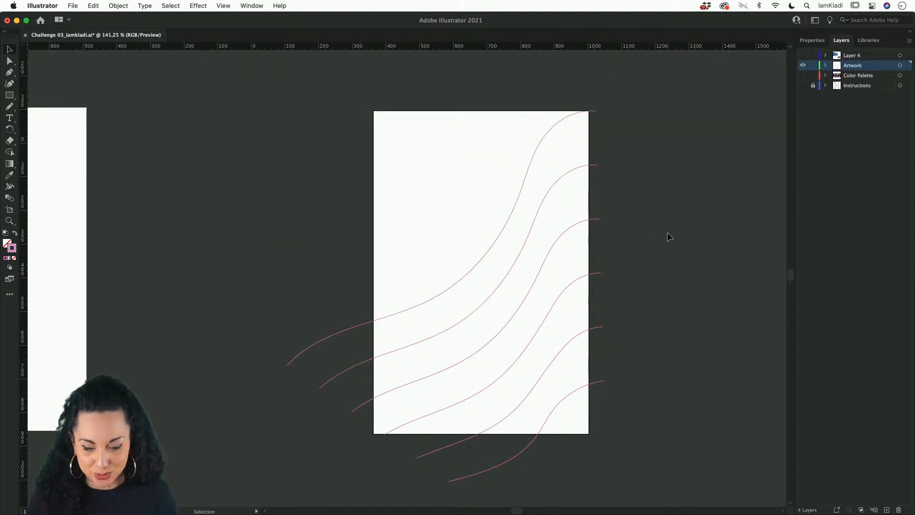
pyautogui.click(552, 184)
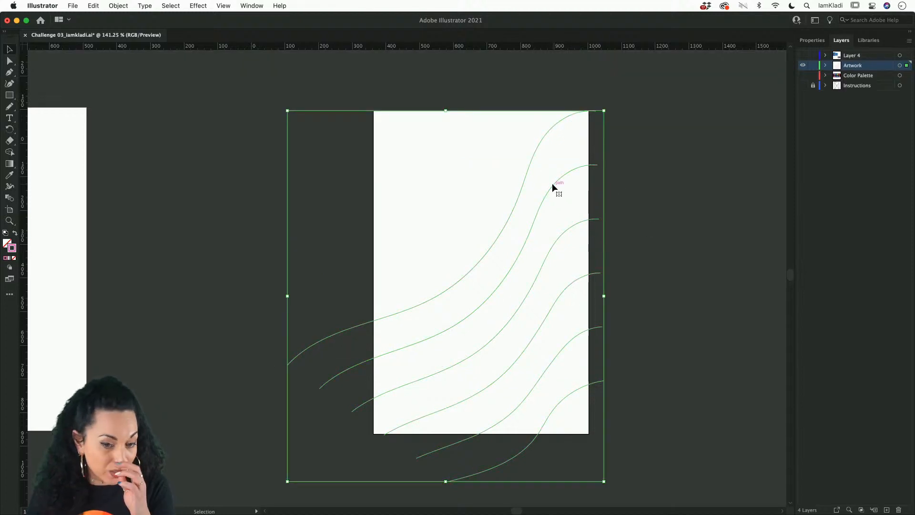
pyautogui.click(621, 194)
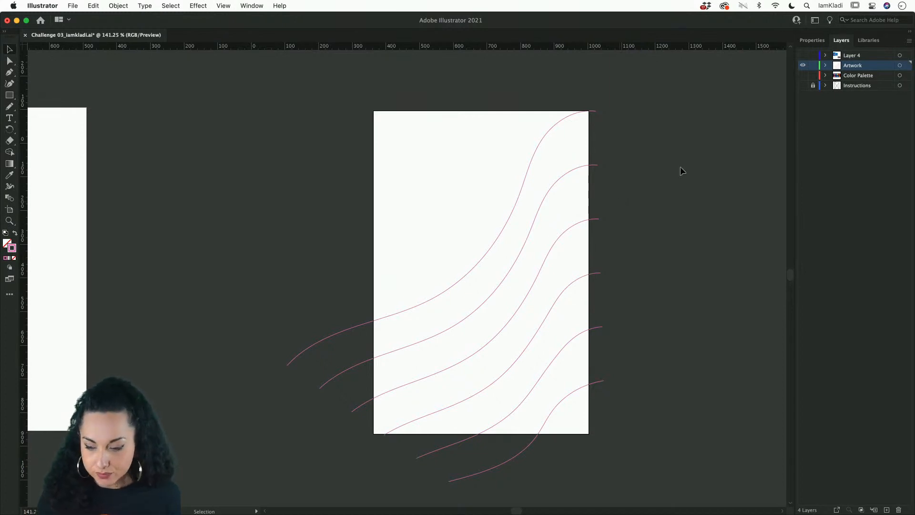
# Check the phone wallpaper artboard's dimensions on the temporarily shown Instructions layer and in the Artboard Options.
pyautogui.click(803, 86)
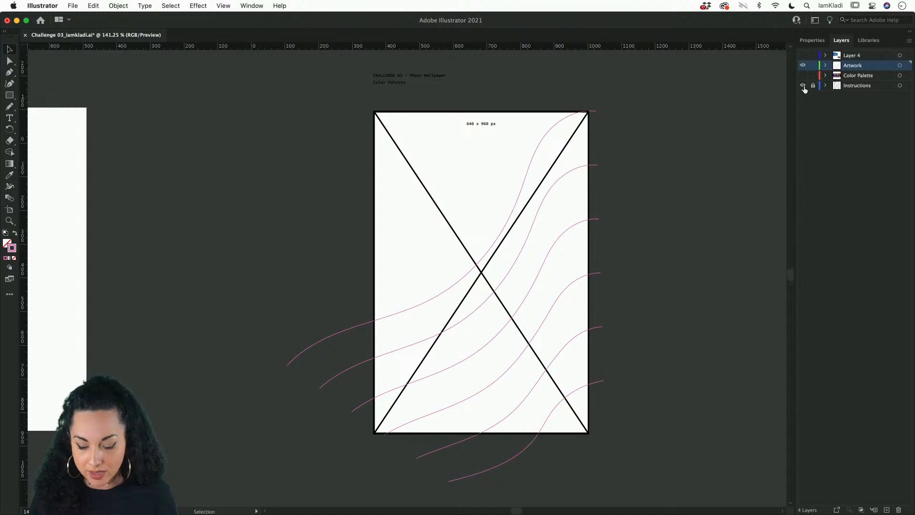
pyautogui.scroll(3, 535, 143)
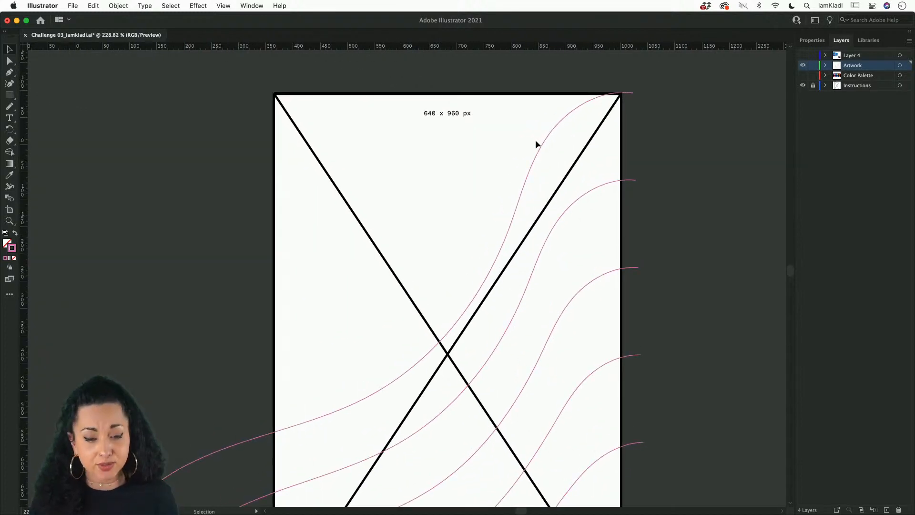
pyautogui.click(803, 86)
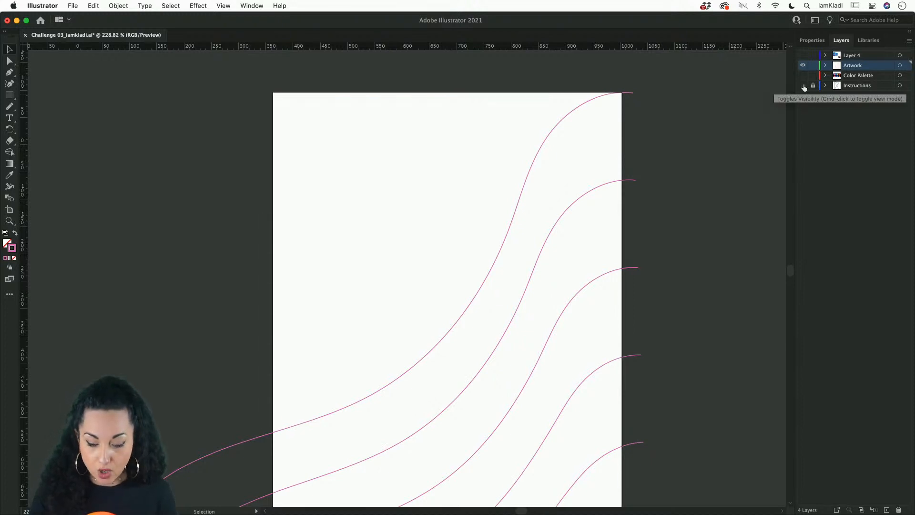
pyautogui.hotkey('shift', 'o')
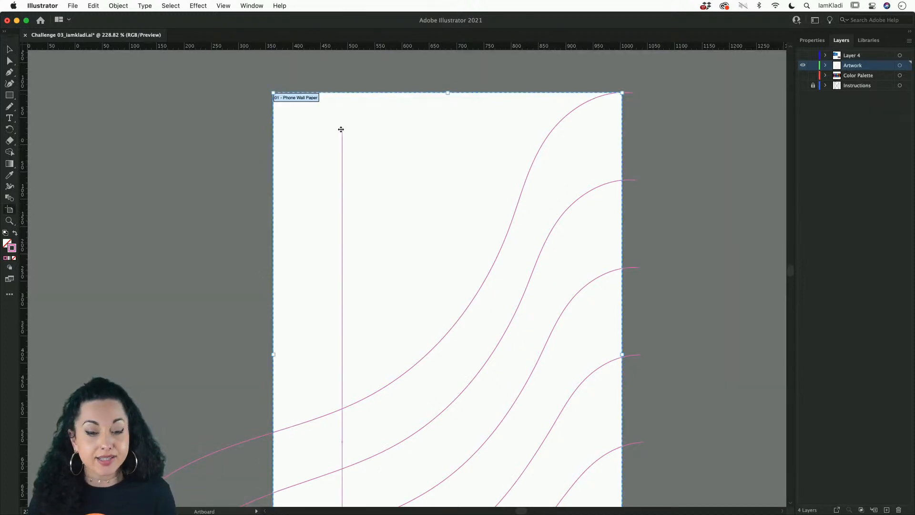
pyautogui.doubleClick(341, 129)
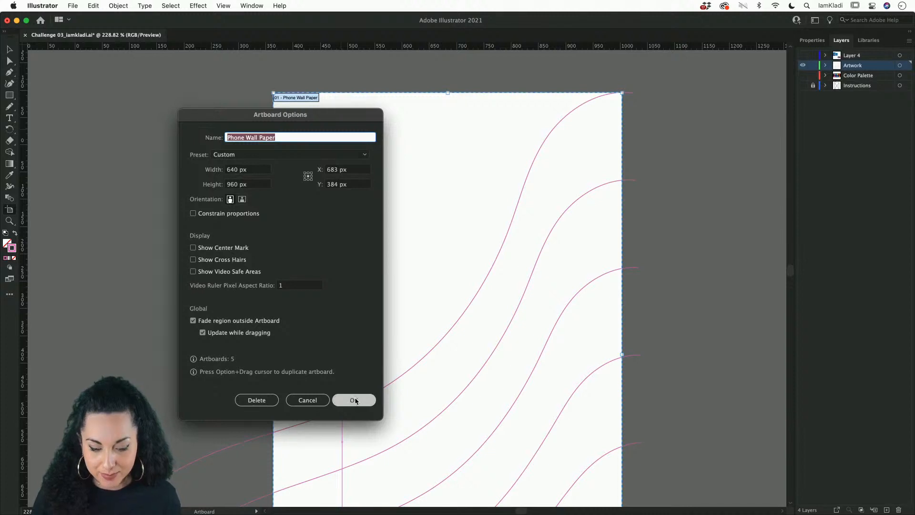
pyautogui.click(354, 398)
pyautogui.press('Escape')
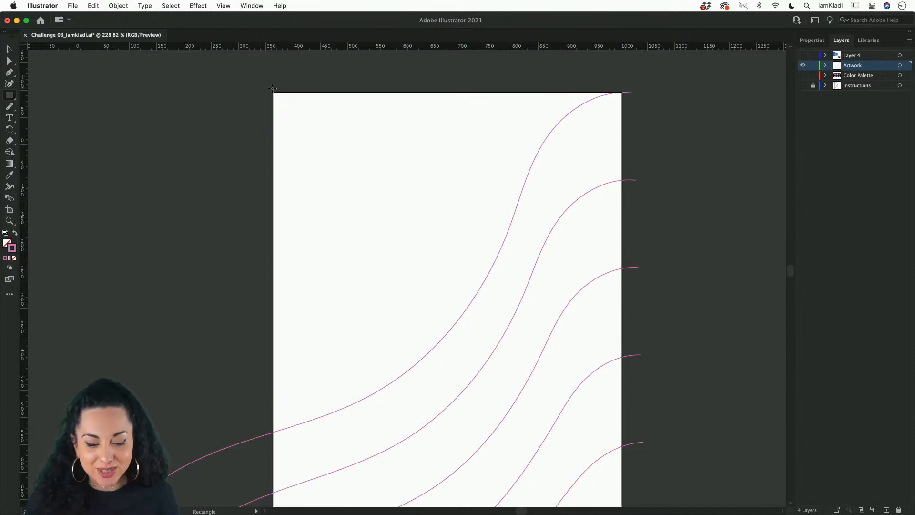
# Create a 640 x 960 px rectangle starting at the artboard's upper-left corner.
pyautogui.press('v')
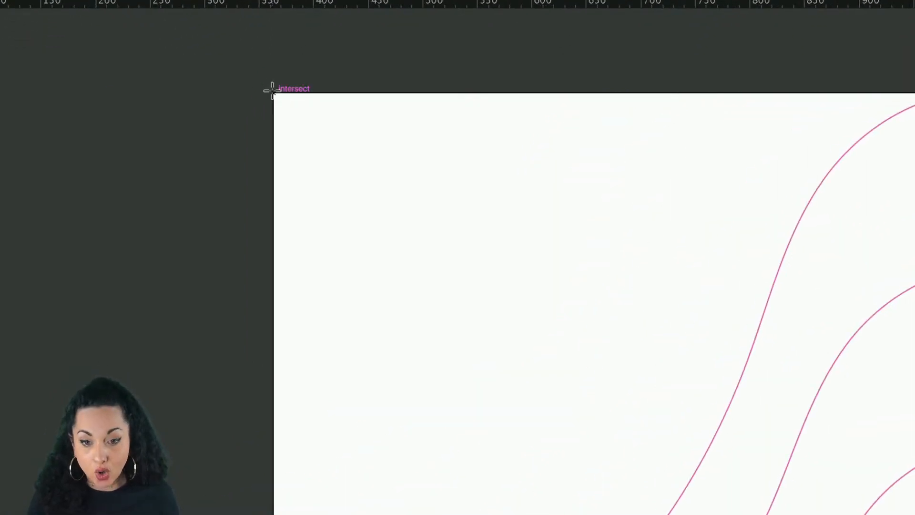
pyautogui.click(271, 89)
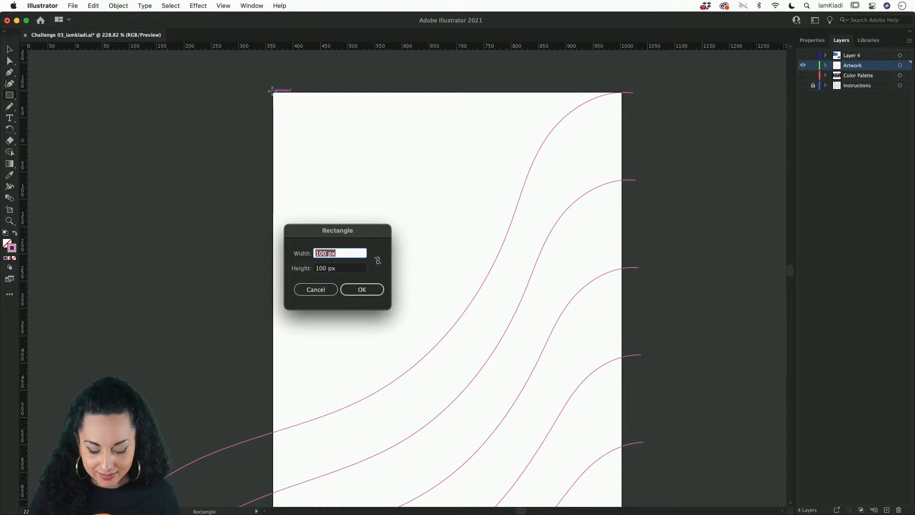
pyautogui.write('640')
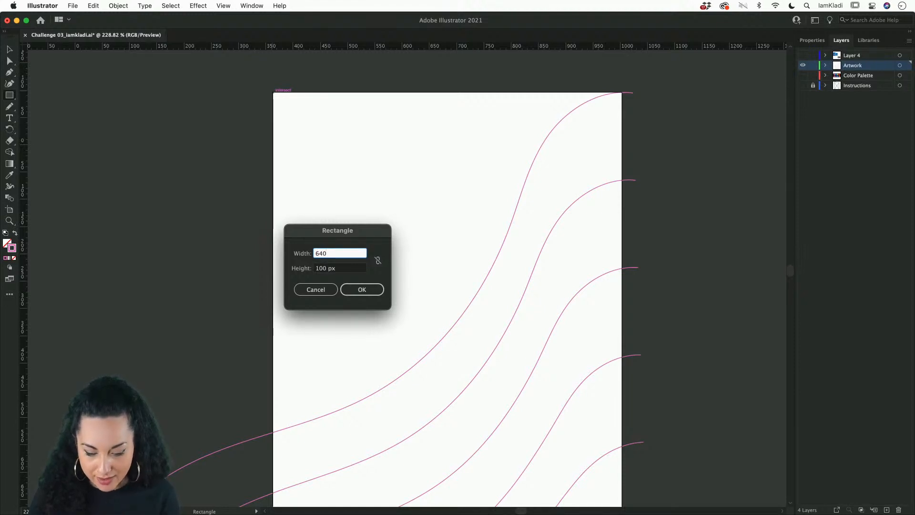
pyautogui.press('Tab')
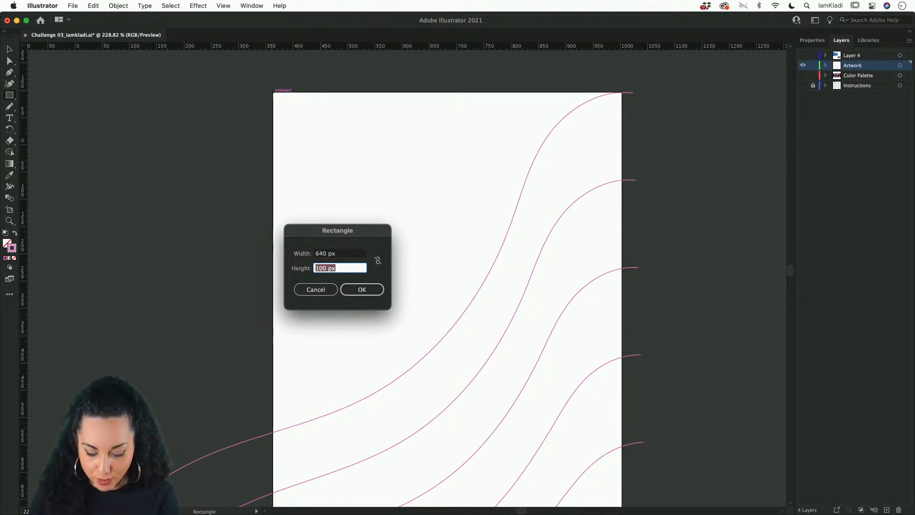
pyautogui.write('960')
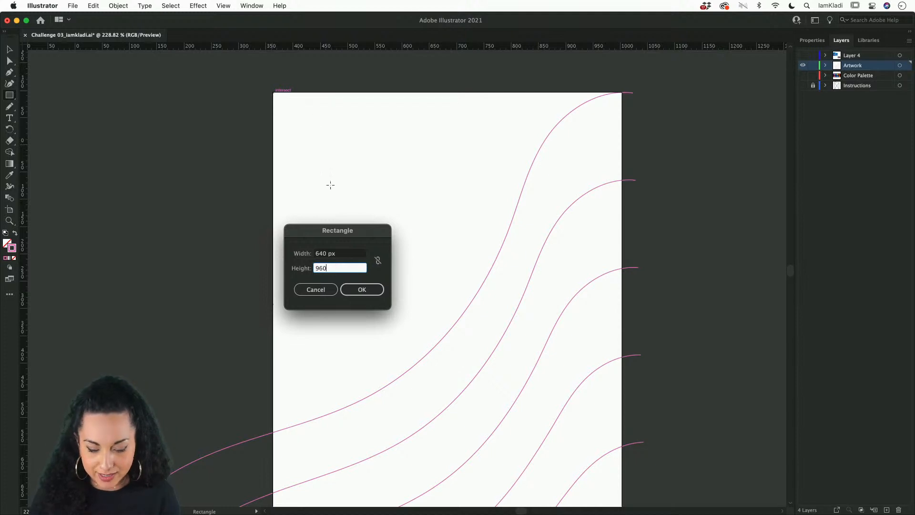
pyautogui.click(364, 285)
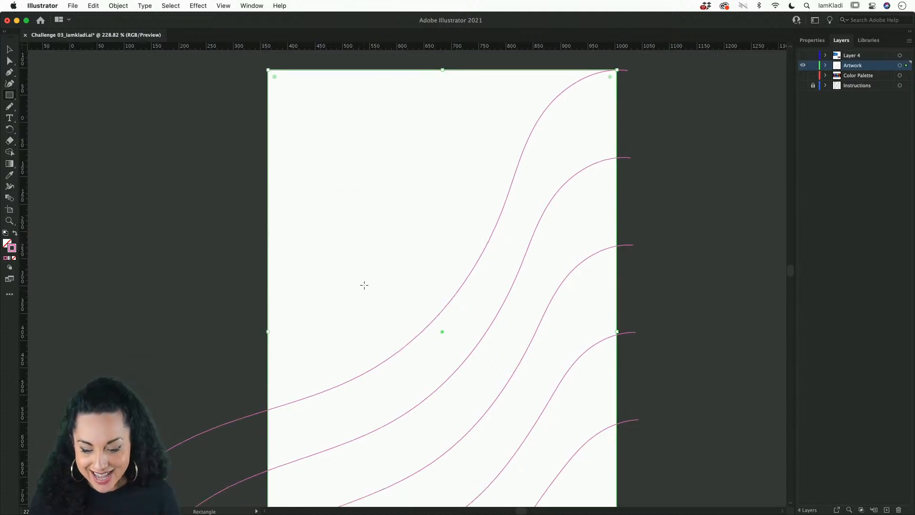
# Select the artboard-sized rectangle together with all the expanded curves.
pyautogui.scroll(-3, 365, 285)
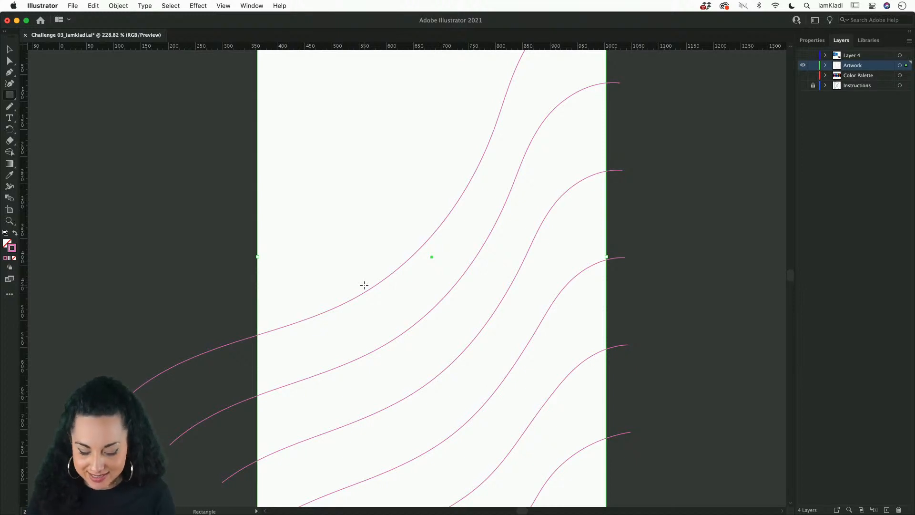
pyautogui.press('v')
pyautogui.click(662, 315)
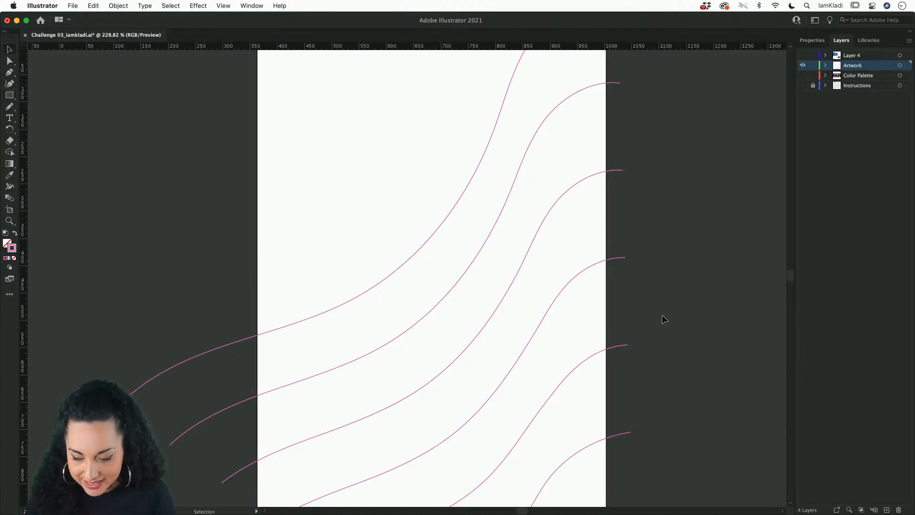
pyautogui.click(606, 308)
pyautogui.scroll(-5, 605, 308)
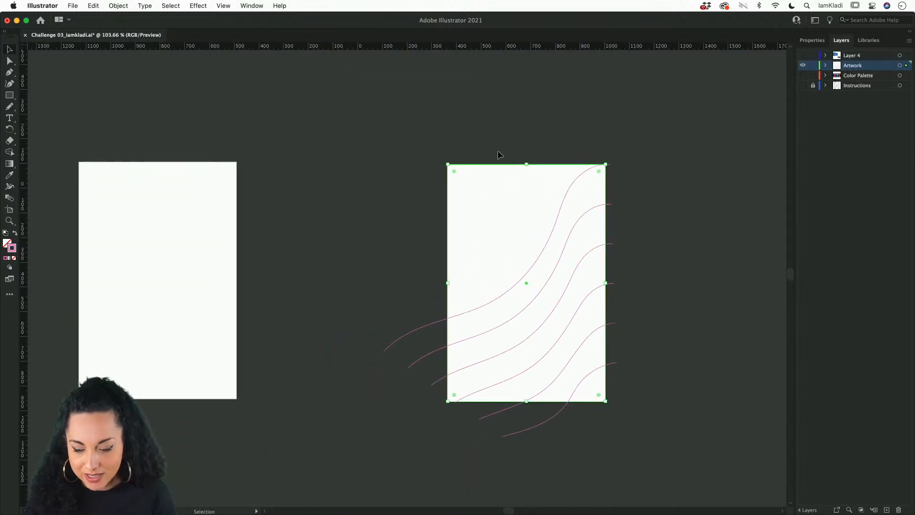
pyautogui.moveTo(495, 150); pyautogui.dragTo(630, 404)
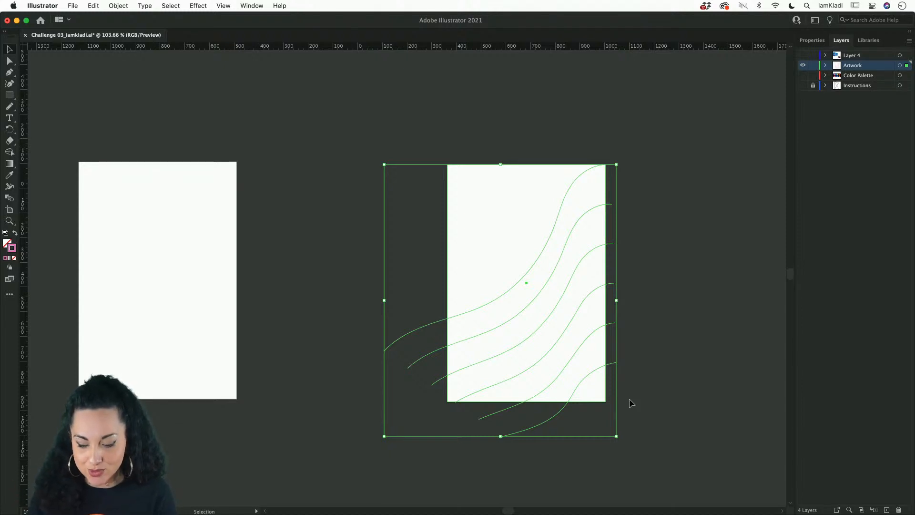
pyautogui.scroll(5, 629, 403)
pyautogui.scroll(-3, 630, 403)
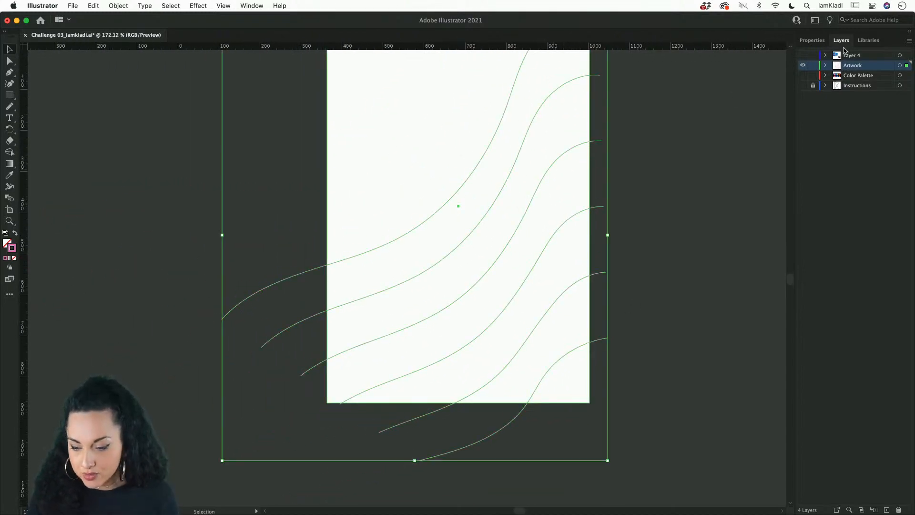
# Divide the selected artboard-sized rectangle with the curves using the Pathfinder Divide operation.
pyautogui.click(819, 40)
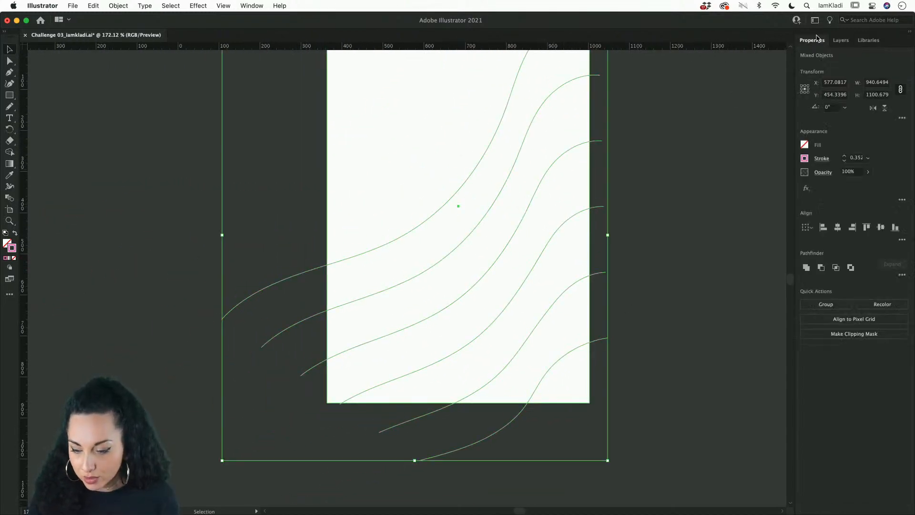
pyautogui.click(841, 275)
pyautogui.click(557, 281)
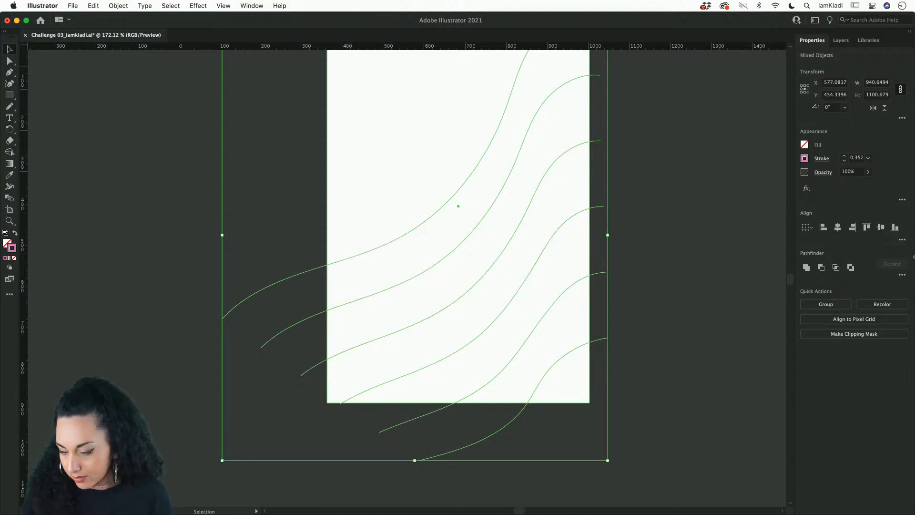
pyautogui.click(903, 275)
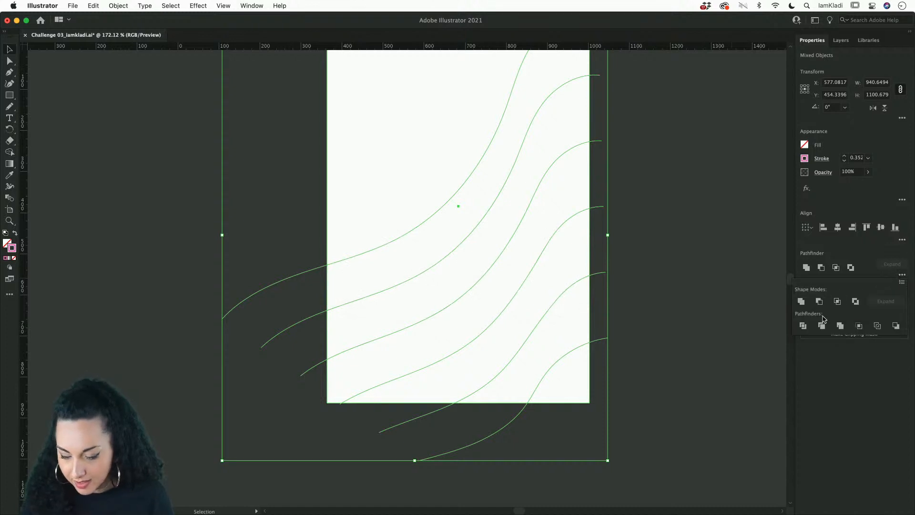
pyautogui.click(803, 326)
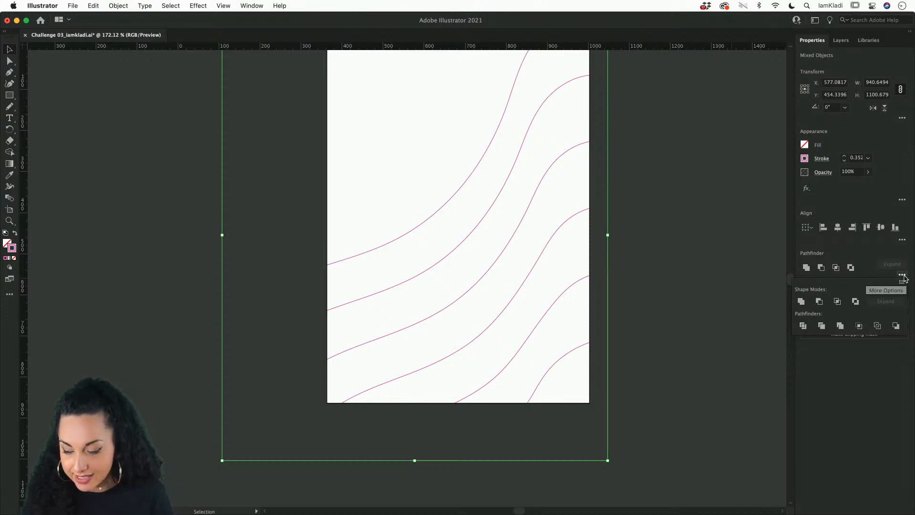
pyautogui.click(803, 326)
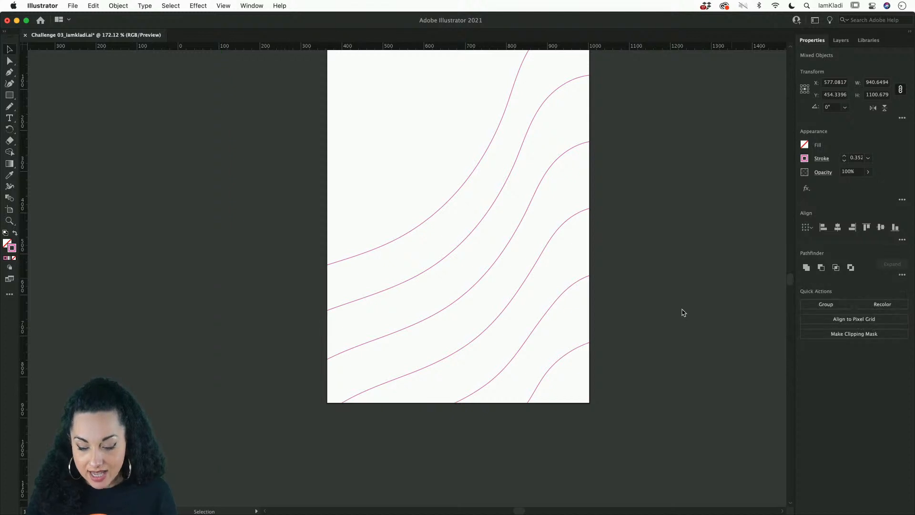
# Isolate the divided group, check that its wavy regions can be selected individually, and return to the full artwork.
pyautogui.click(683, 310)
pyautogui.click(590, 348)
pyautogui.doubleClick(587, 349)
pyautogui.click(587, 349)
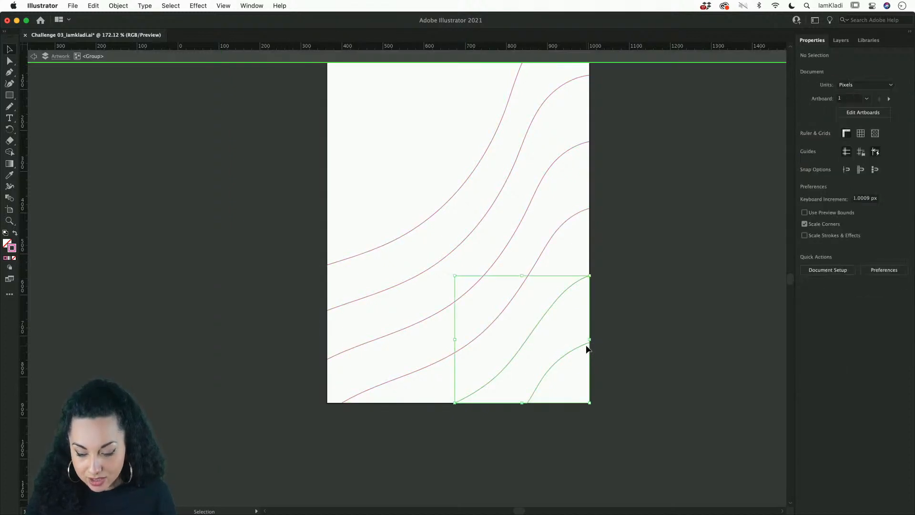
pyautogui.click(534, 269)
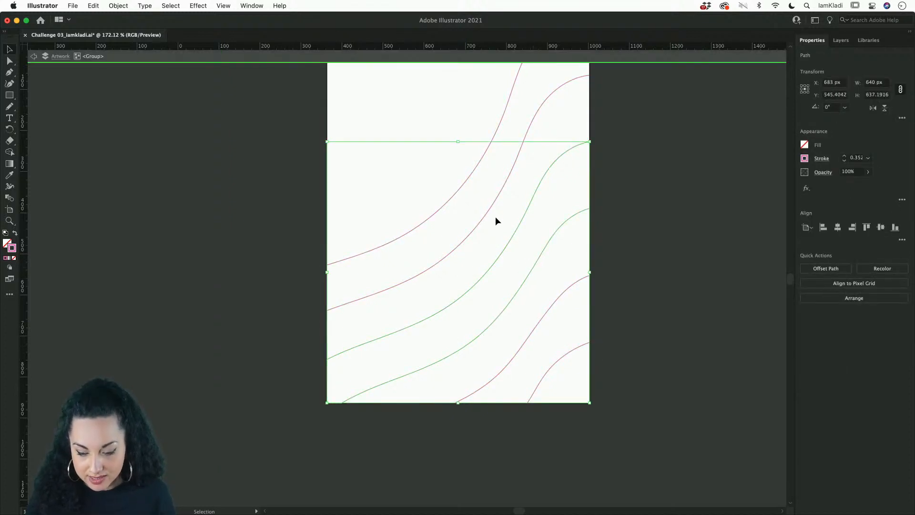
pyautogui.click(462, 188)
pyautogui.click(448, 185)
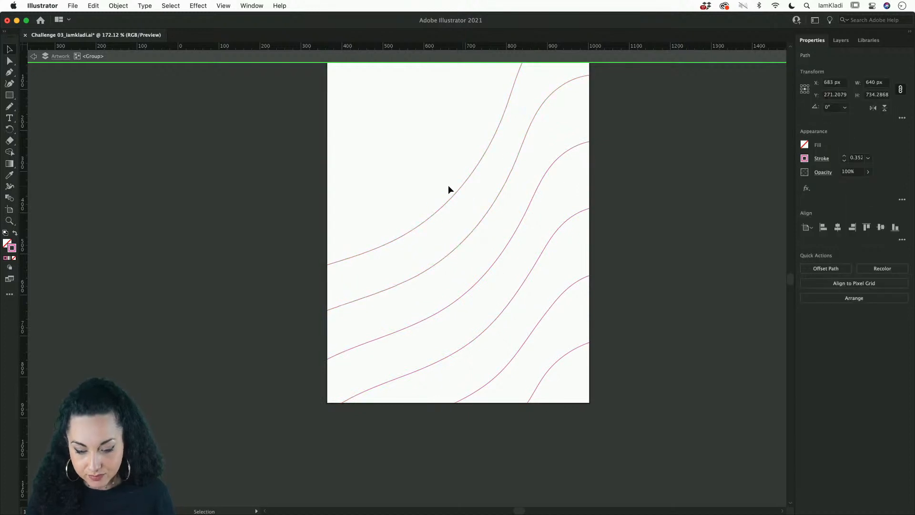
pyautogui.scroll(5, 448, 185)
pyautogui.click(430, 145)
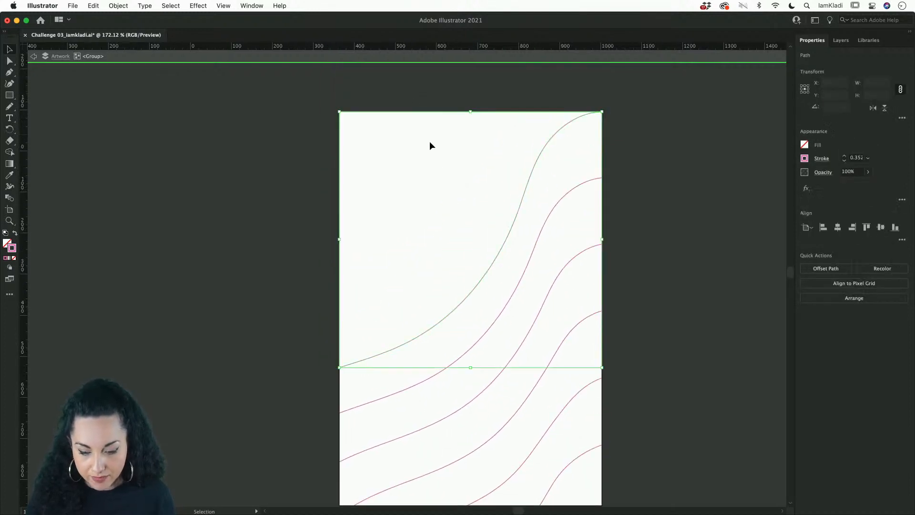
pyautogui.doubleClick(691, 184)
pyautogui.scroll(-2, 690, 182)
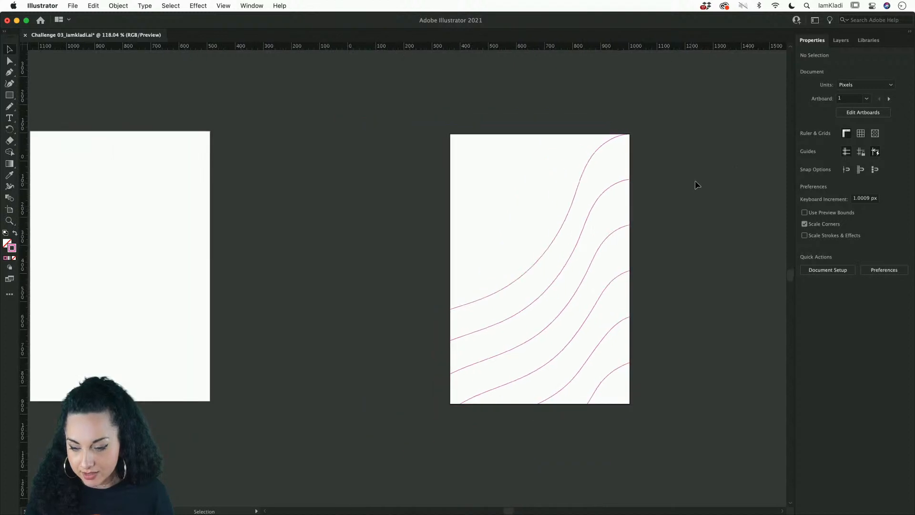
# Show the Color Palette layer and add the fill colour of the palette's dark background to the PHONE WALLPAPER library.
pyautogui.click(839, 41)
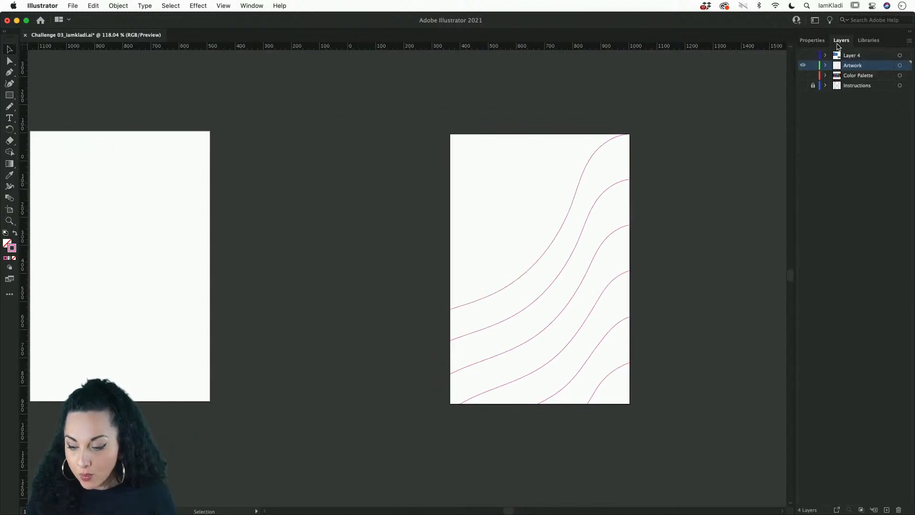
pyautogui.click(803, 76)
pyautogui.click(868, 41)
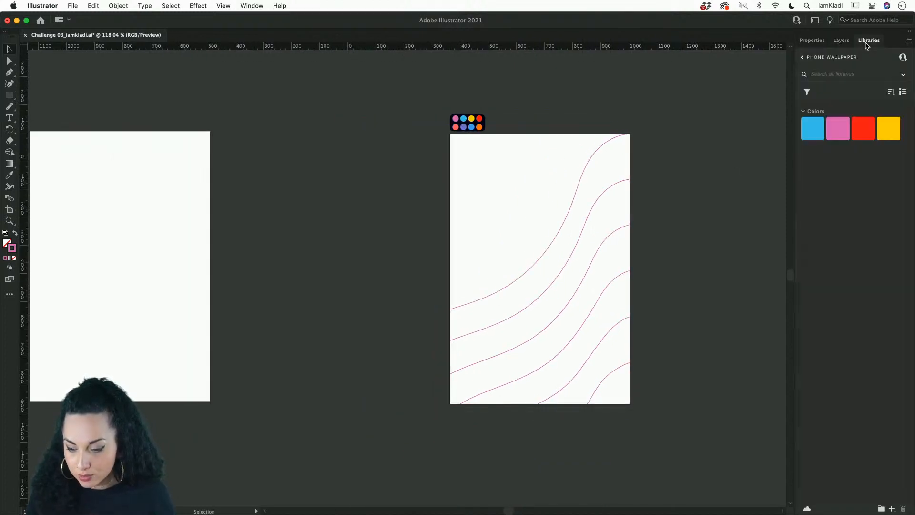
pyautogui.click(482, 125)
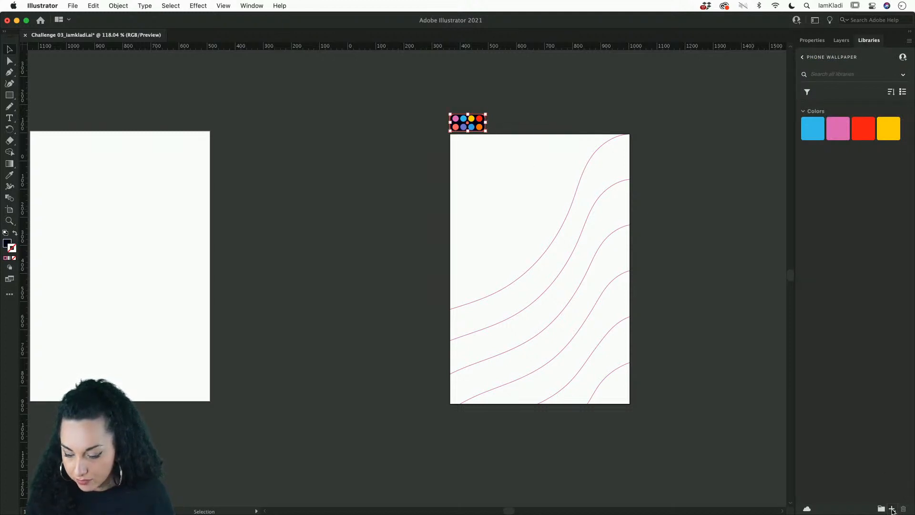
pyautogui.click(892, 509)
pyautogui.click(865, 471)
pyautogui.click(771, 393)
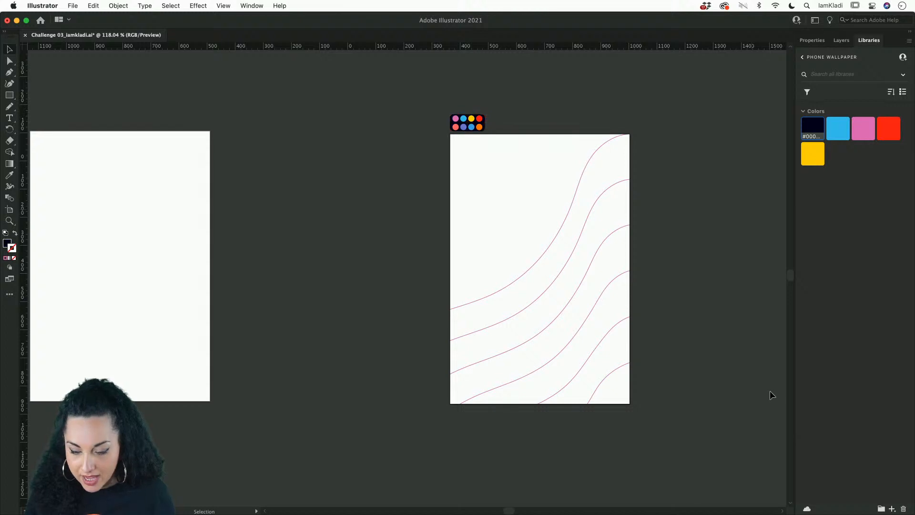
# Isolate the divided group to check its upper-left region, and exit isolation mode.
pyautogui.click(567, 157)
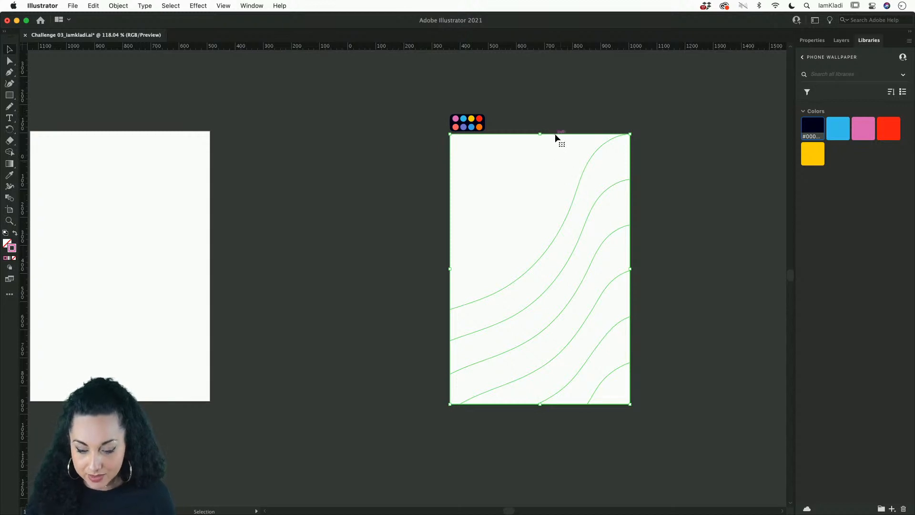
pyautogui.scroll(3, 555, 134)
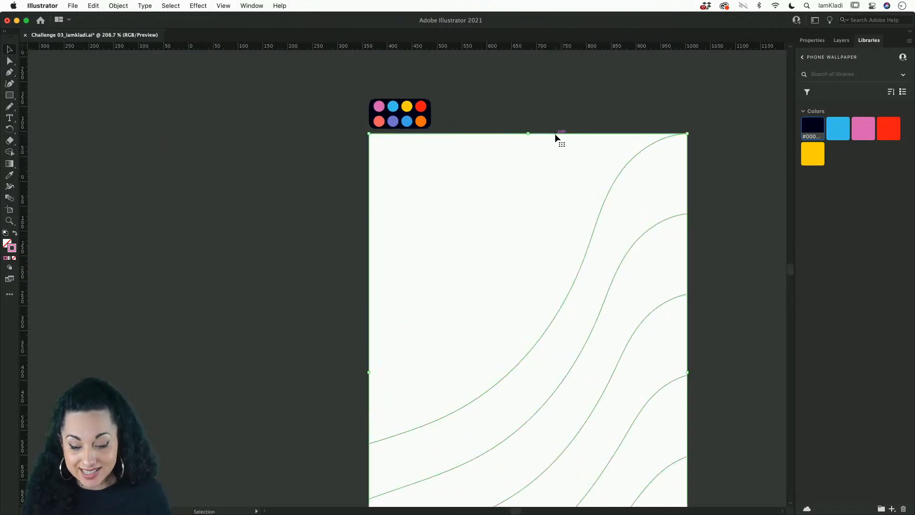
pyautogui.click(737, 191)
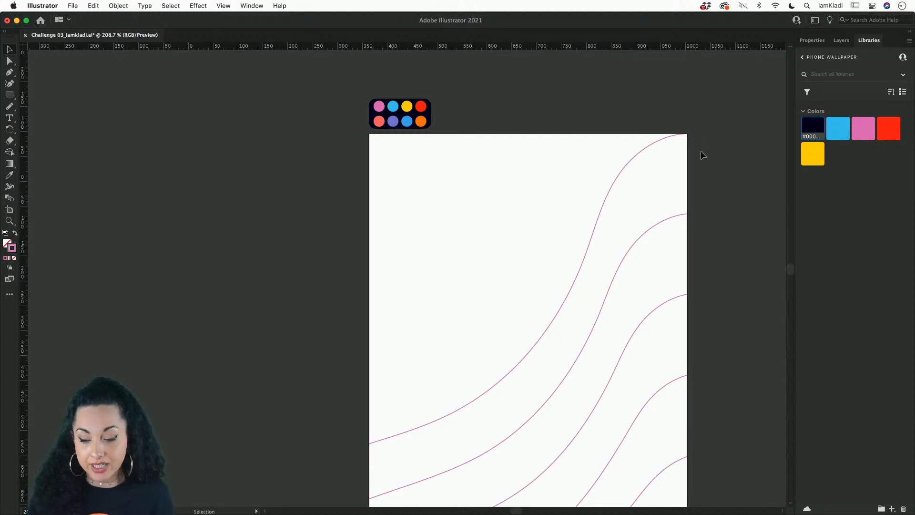
pyautogui.moveTo(680, 151); pyautogui.dragTo(681, 151)
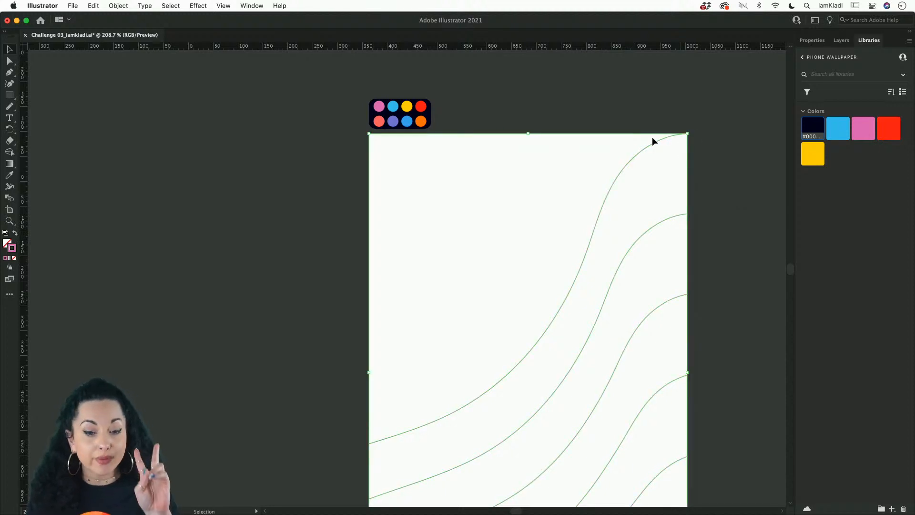
pyautogui.doubleClick(604, 134)
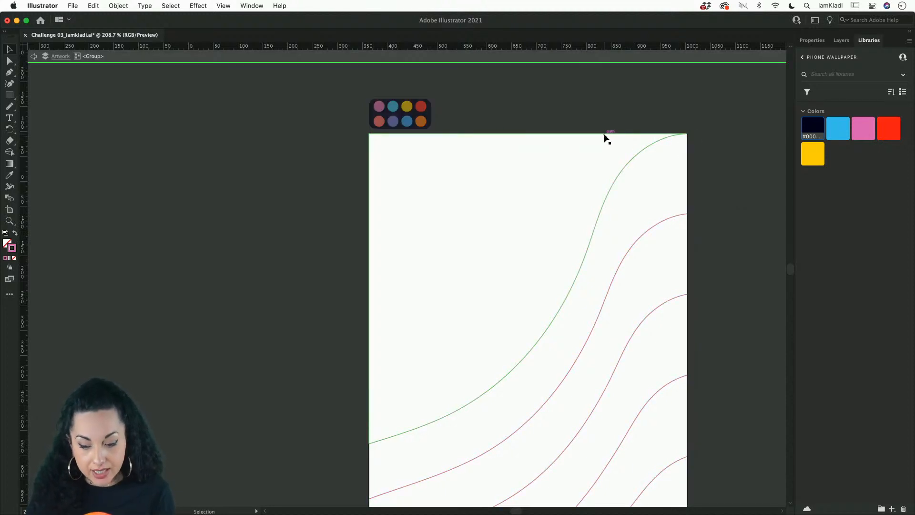
pyautogui.doubleClick(596, 107)
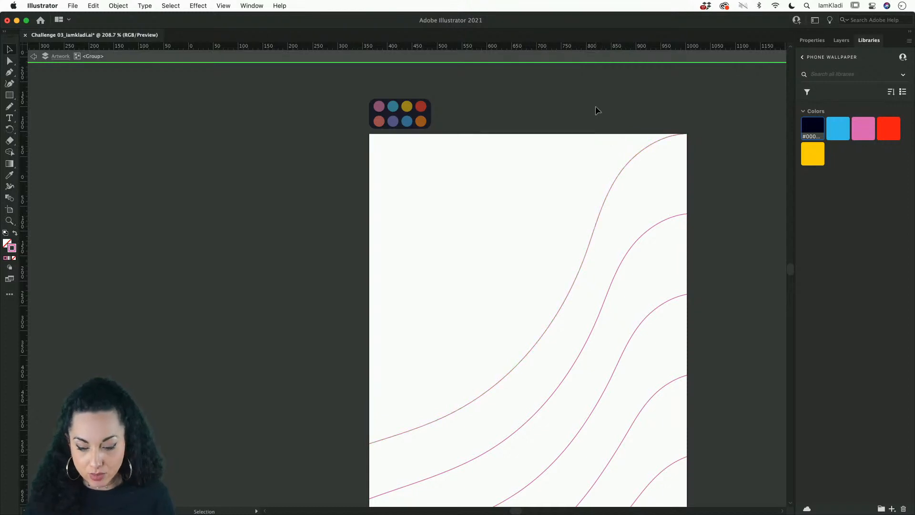
# Fill the large upper-left region with dark navy #00001C and no stroke, picking it from the group with the Group Selection tool.
pyautogui.click(9, 62)
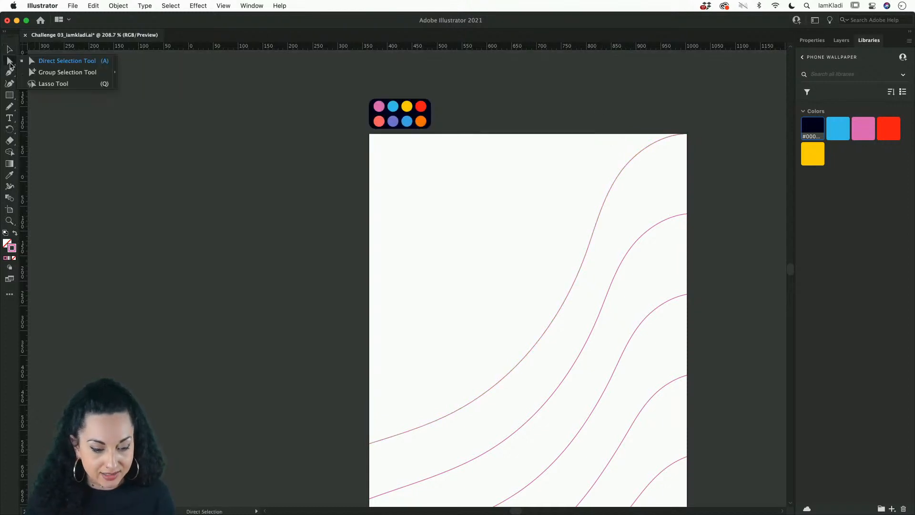
pyautogui.click(41, 74)
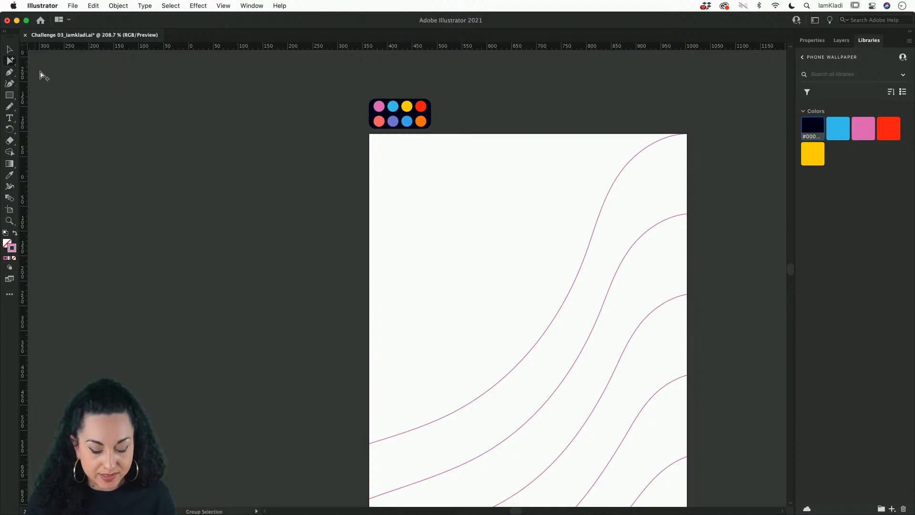
pyautogui.click(489, 159)
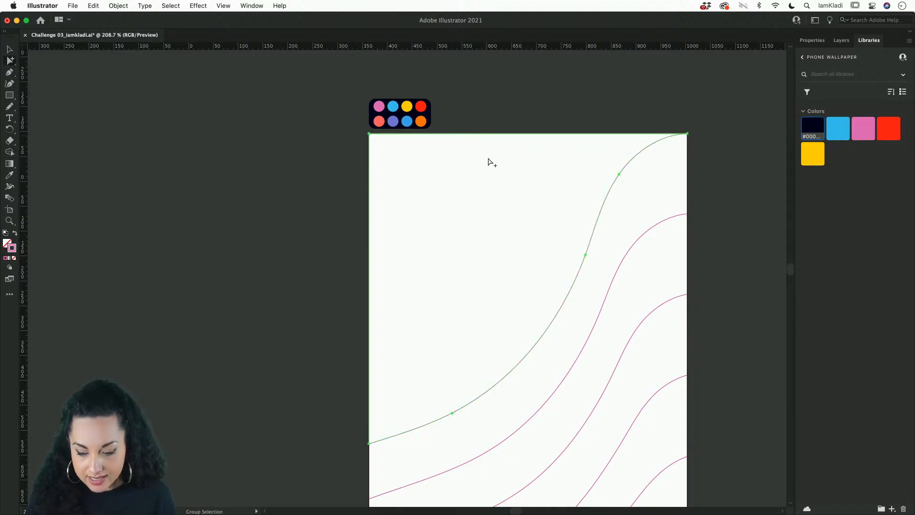
pyautogui.click(813, 129)
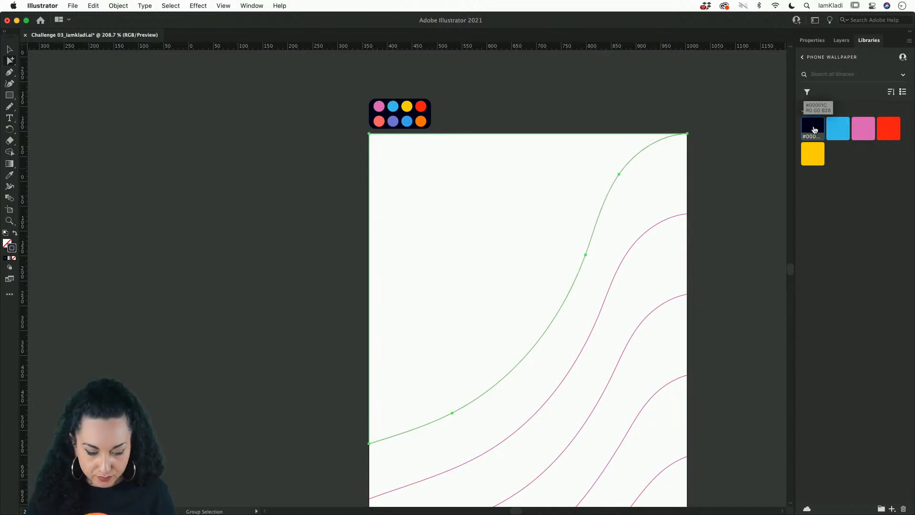
pyautogui.hotkey('shift', 'x')
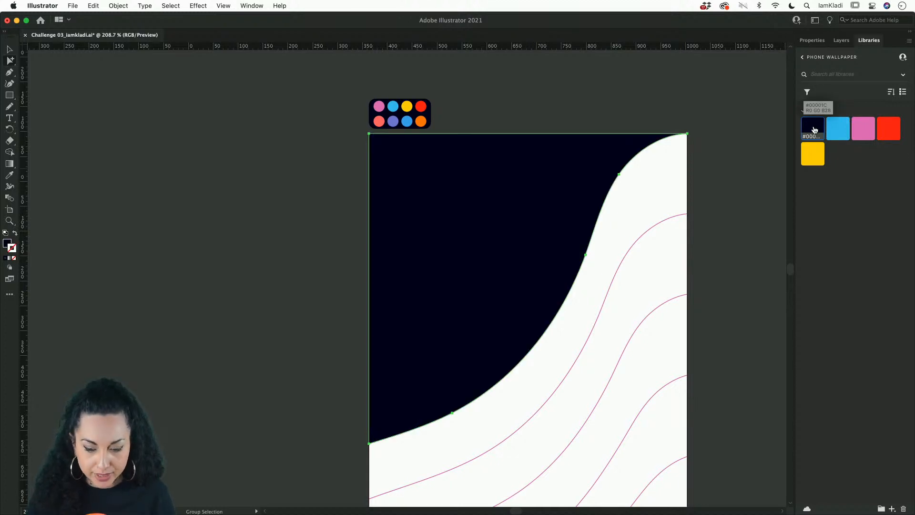
# Make the fill the active colour attribute and fill the artwork's small lower-right corner region with the dark navy library colour.
pyautogui.click(7, 244)
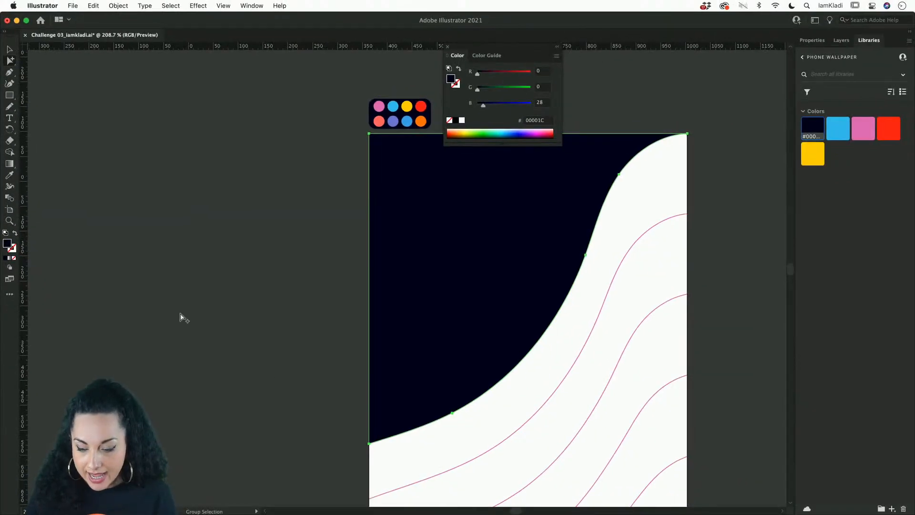
pyautogui.scroll(-3, 327, 389)
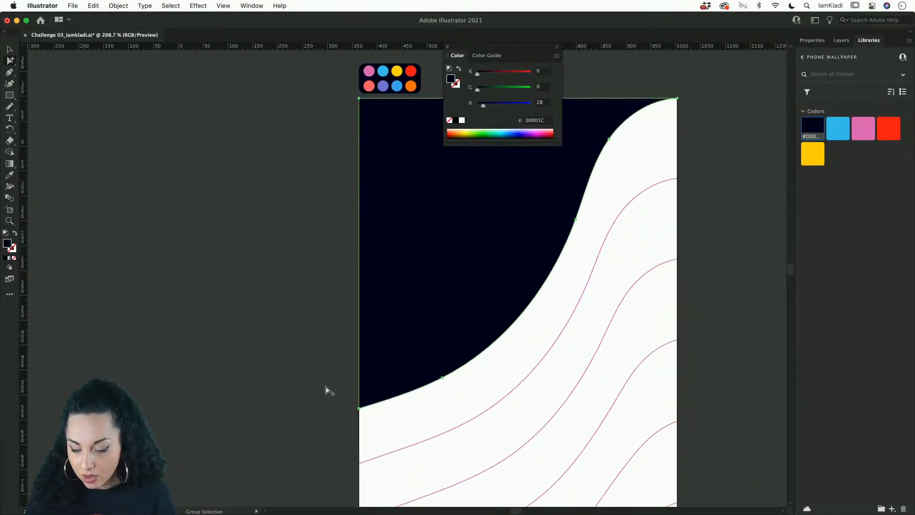
pyautogui.scroll(-2, 568, 463)
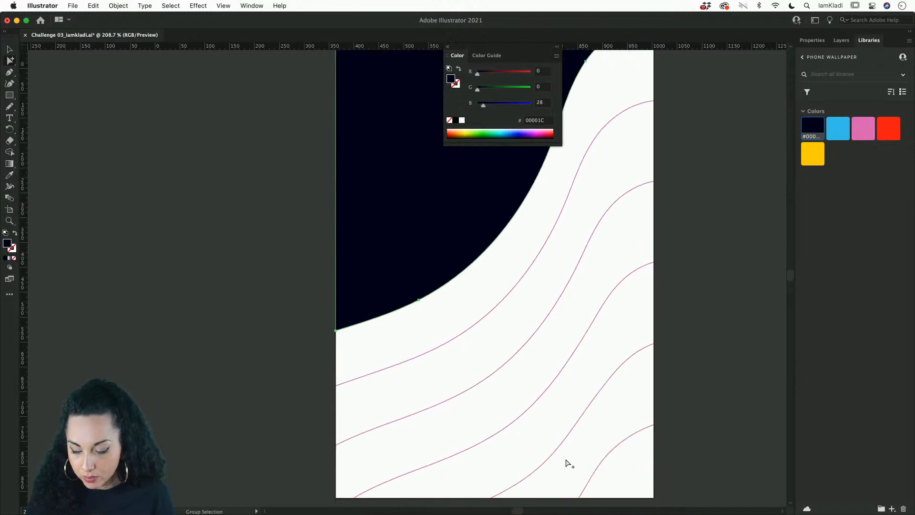
pyautogui.click(657, 459)
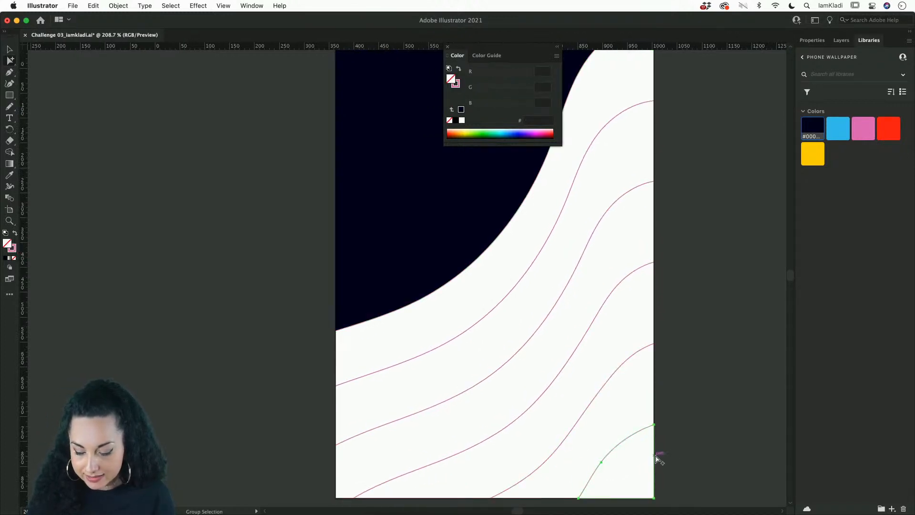
pyautogui.click(813, 127)
# Fill the first wavy band below the large dark region with pink #DD5EB6 and the second band with blue #37BEED.
pyautogui.click(638, 106)
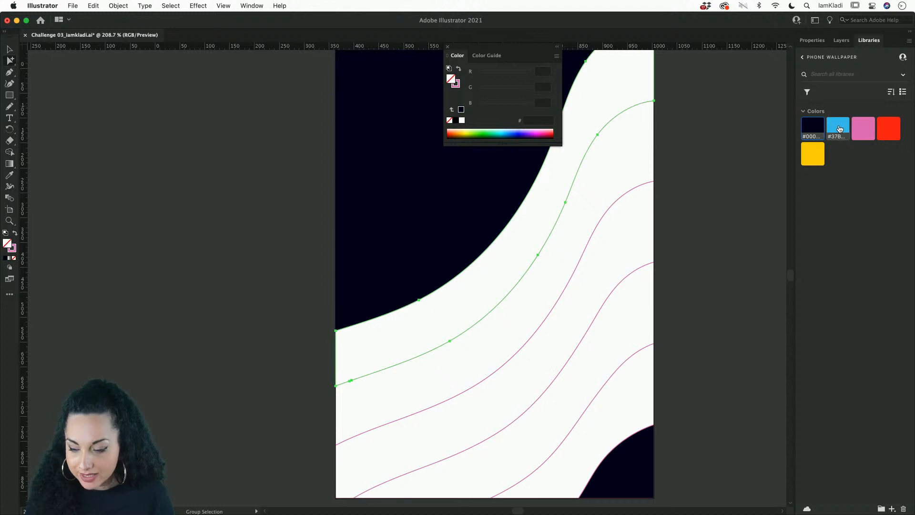
pyautogui.click(862, 128)
pyautogui.click(661, 144)
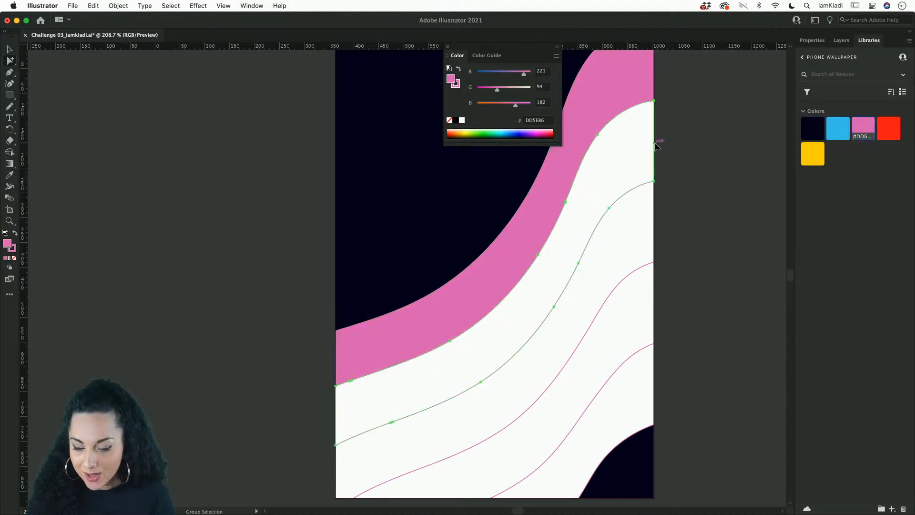
pyautogui.click(838, 127)
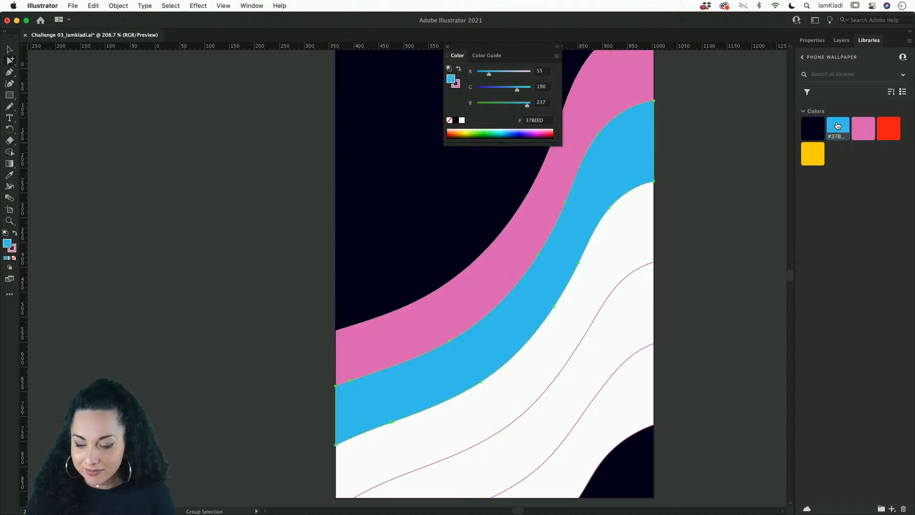
# Fill the third wavy band with red #FF1515 and the fourth band with yellow #FFD000.
pyautogui.click(656, 220)
pyautogui.click(888, 127)
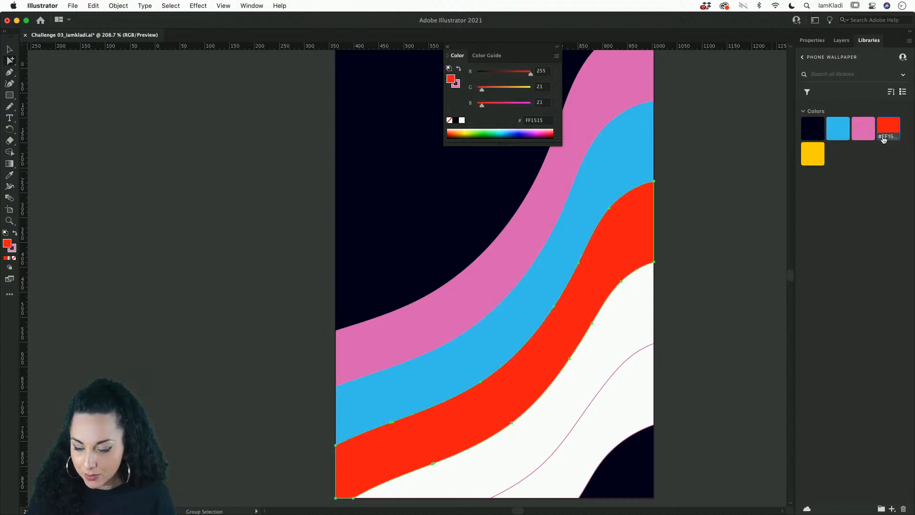
pyautogui.click(655, 312)
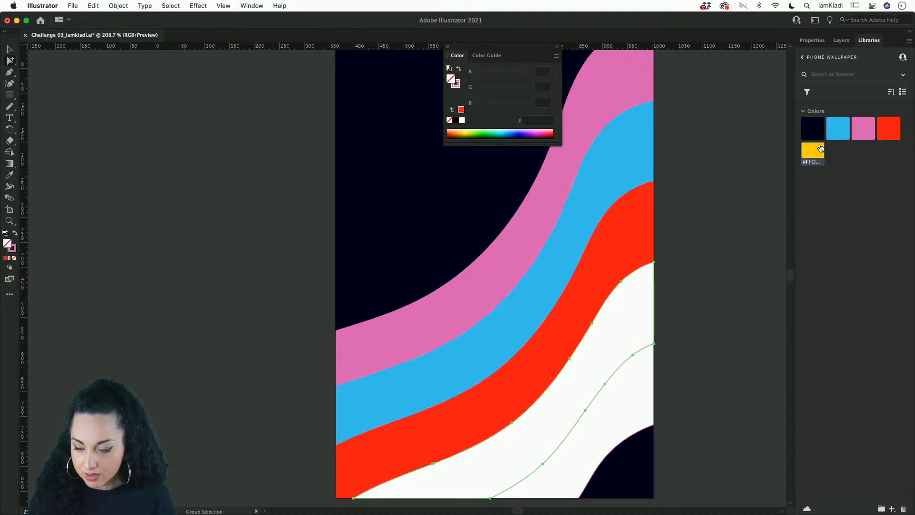
pyautogui.click(819, 150)
# Select the fifth wavy band and try the artwork's dark navy and blue as its fill with the Eyedropper.
pyautogui.click(658, 374)
pyautogui.scroll(-3, 657, 373)
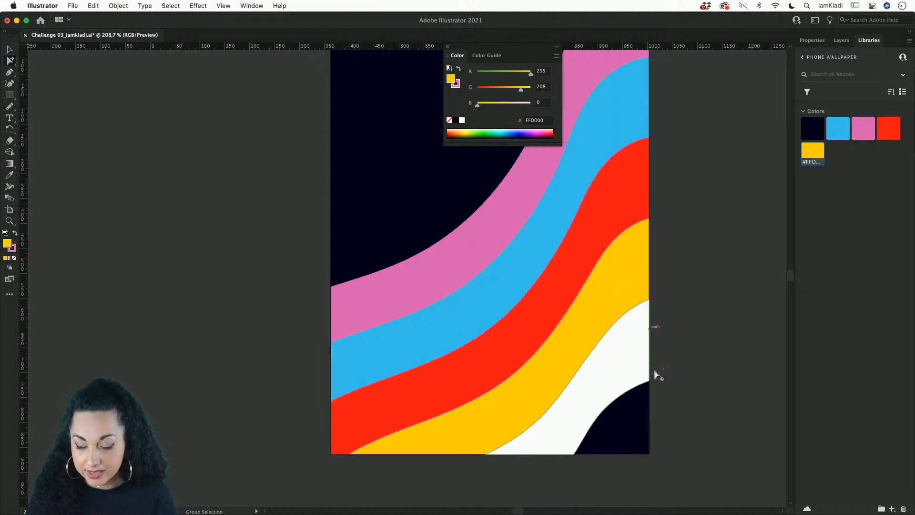
pyautogui.click(649, 329)
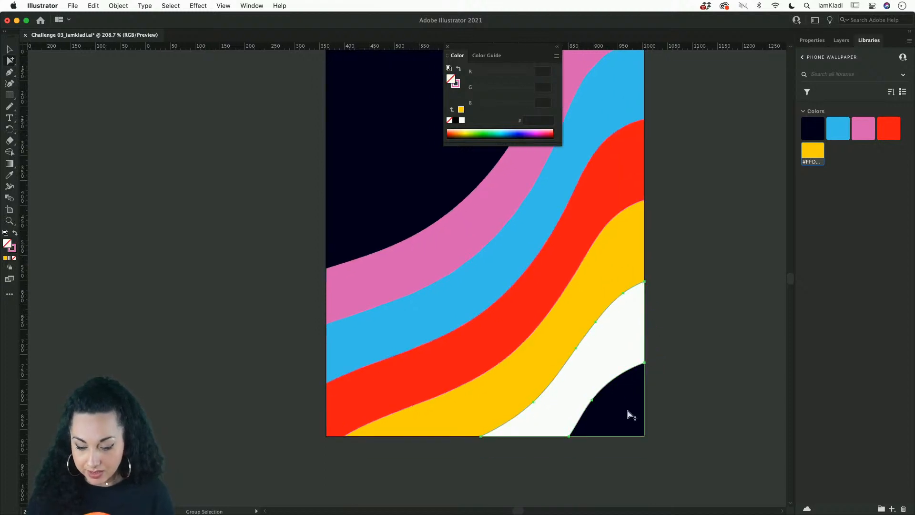
pyautogui.press('i')
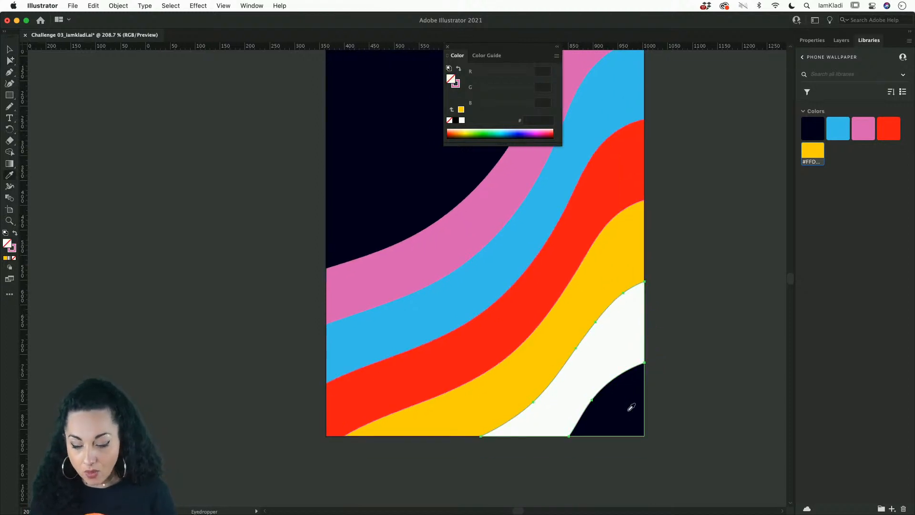
pyautogui.click(630, 409)
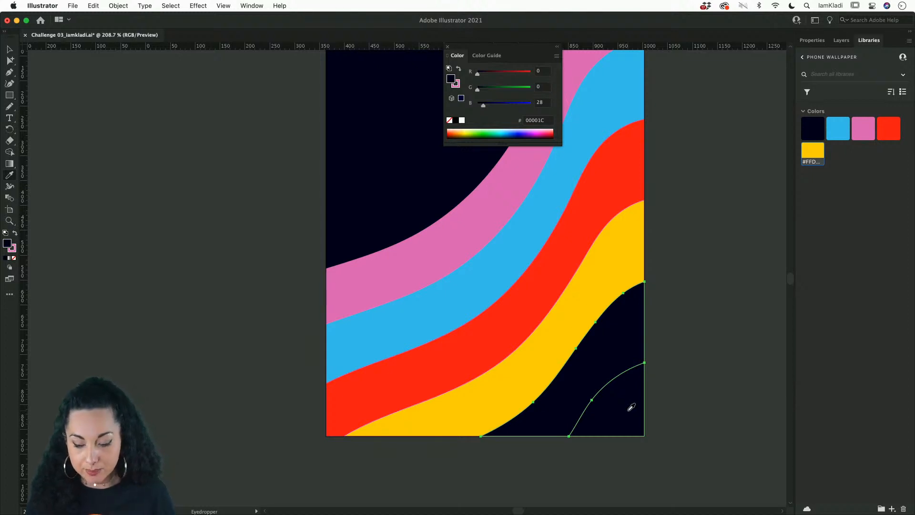
pyautogui.click(566, 235)
pyautogui.click(554, 179)
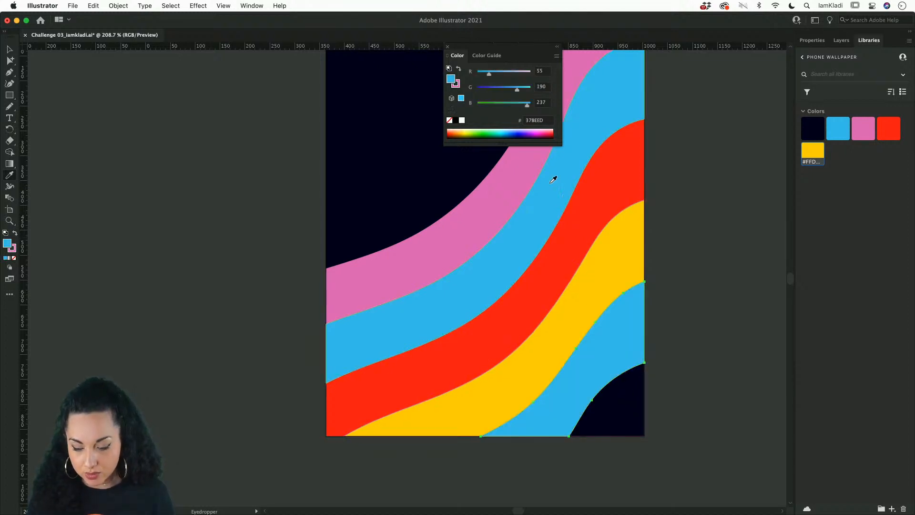
pyautogui.click(515, 168)
pyautogui.click(582, 199)
pyautogui.click(570, 180)
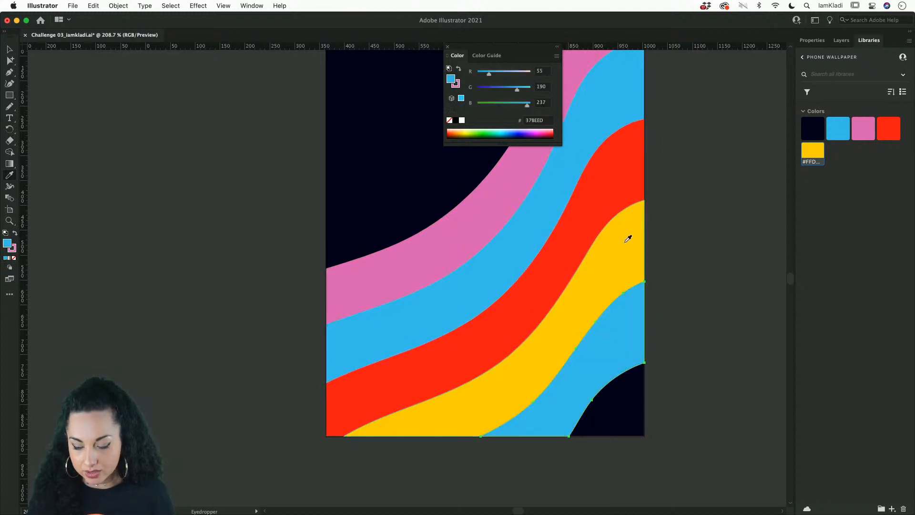
# Fill the fifth wavy band with white #FFFFFF and deselect it.
pyautogui.click(463, 121)
pyautogui.press('v')
pyautogui.click(688, 266)
pyautogui.hscroll(3, 688, 266)
pyautogui.scroll(1, 688, 266)
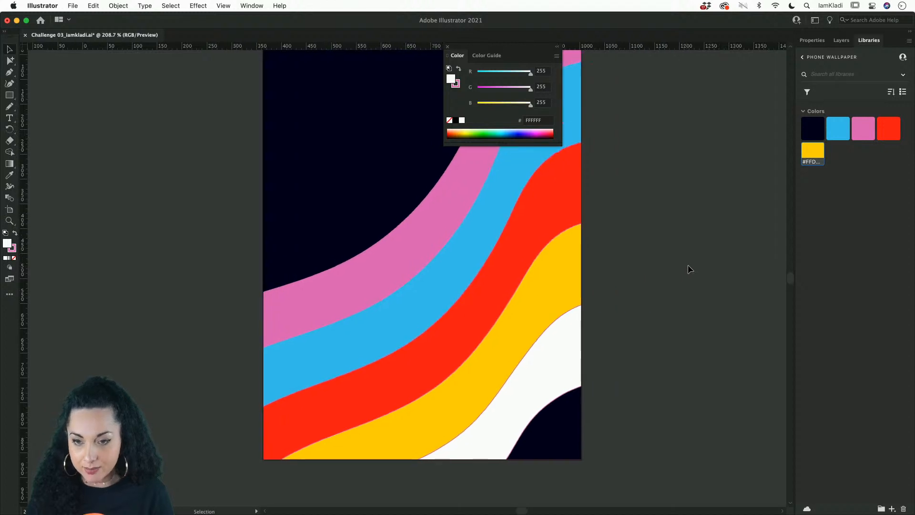
pyautogui.scroll(-2, 688, 264)
pyautogui.hscroll(3, 688, 266)
pyautogui.scroll(1, 688, 266)
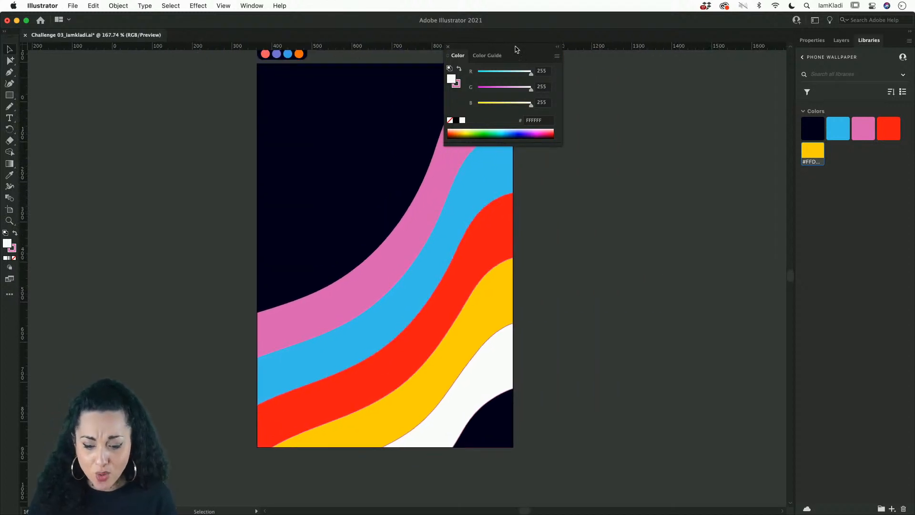
# Move the floating Color panel off the artwork into the empty canvas area beside the artboard.
pyautogui.moveTo(516, 49); pyautogui.dragTo(650, 50)
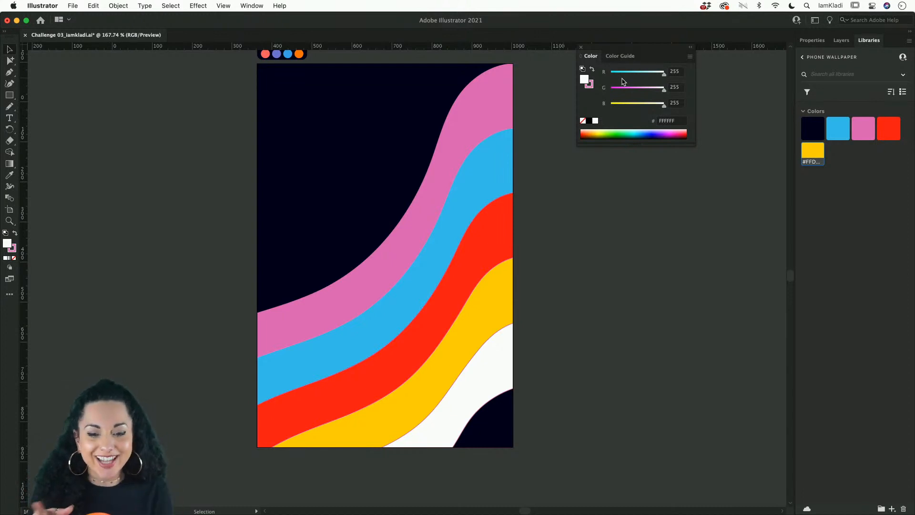
pyautogui.scroll(2, 556, 163)
pyautogui.hscroll(-2, 557, 163)
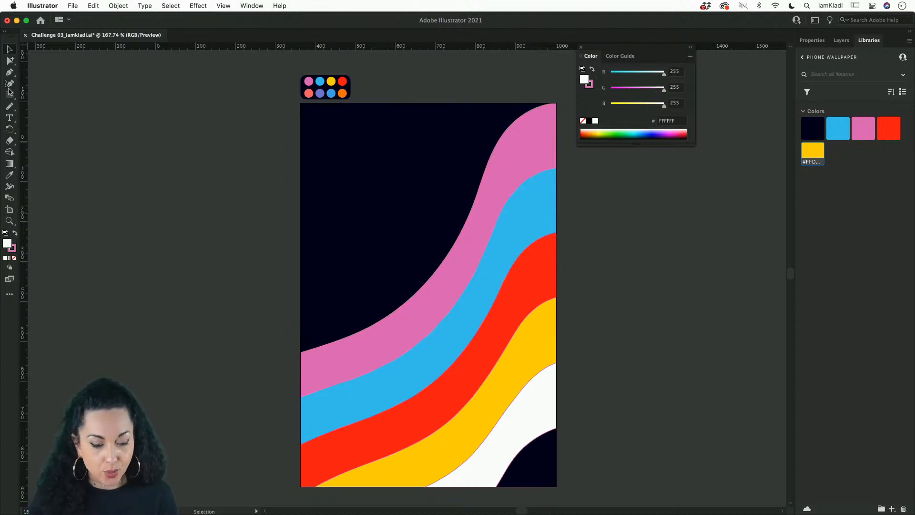
# Draw a white five-pointed star about 250 px wide on the empty canvas beside the artboard.
pyautogui.moveTo(11, 96); pyautogui.dragTo(64, 131)
pyautogui.moveTo(109, 153); pyautogui.dragTo(139, 197)
# Try a second, tilted star below the first while varying its number of points, and delete it.
pyautogui.moveTo(150, 238); pyautogui.dragTo(215, 280)
pyautogui.press('Down')
pyautogui.press('Down')
pyautogui.press('Up')
pyautogui.press('Up')
pyautogui.press('Up')
pyautogui.press('Up')
pyautogui.press('Down')
pyautogui.press('Down')
pyautogui.press('Down')
pyautogui.press('Up')
pyautogui.press('Up')
pyautogui.press('Down')
pyautogui.press('v')
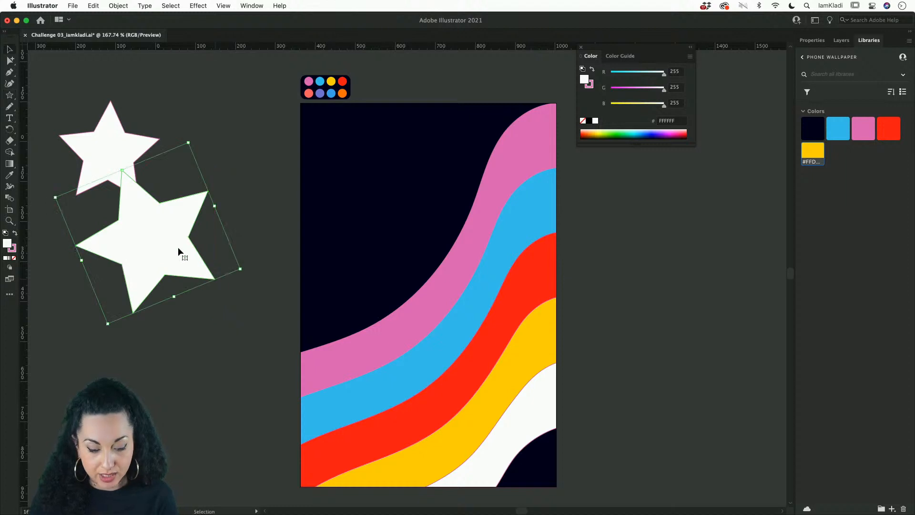
pyautogui.moveTo(178, 247)
pyautogui.mouseDown()
pyautogui.moveTo(113, 303)
pyautogui.moveTo(124, 284)
pyautogui.mouseUp()
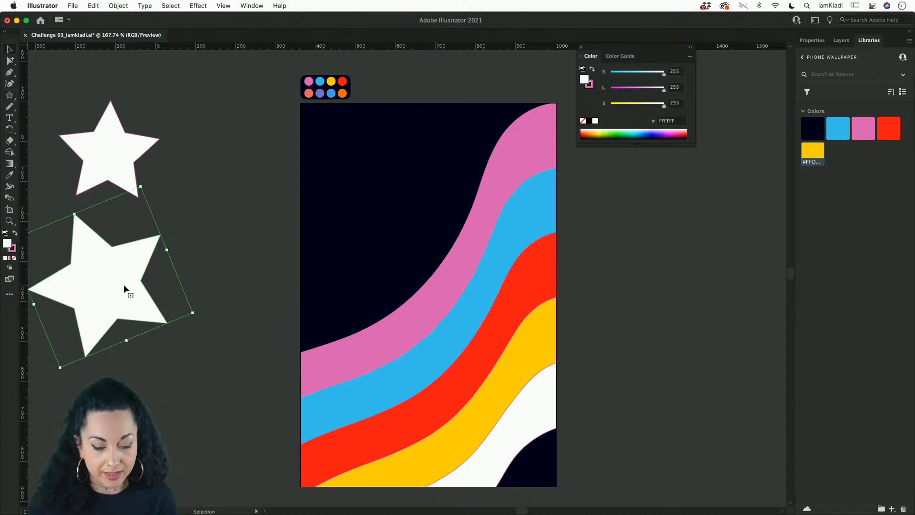
pyautogui.press('Delete')
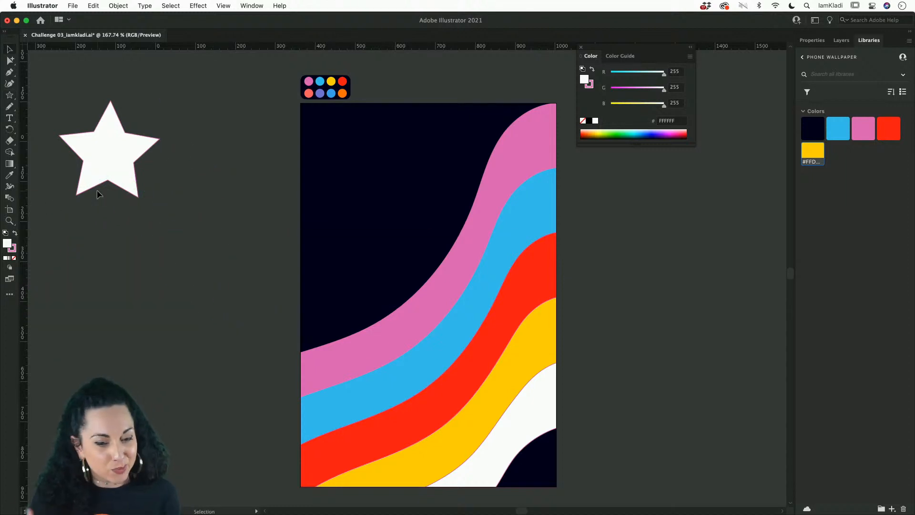
# Draw a white square about 160 px wide on the canvas below the star.
pyautogui.moveTo(9, 97); pyautogui.dragTo(39, 95)
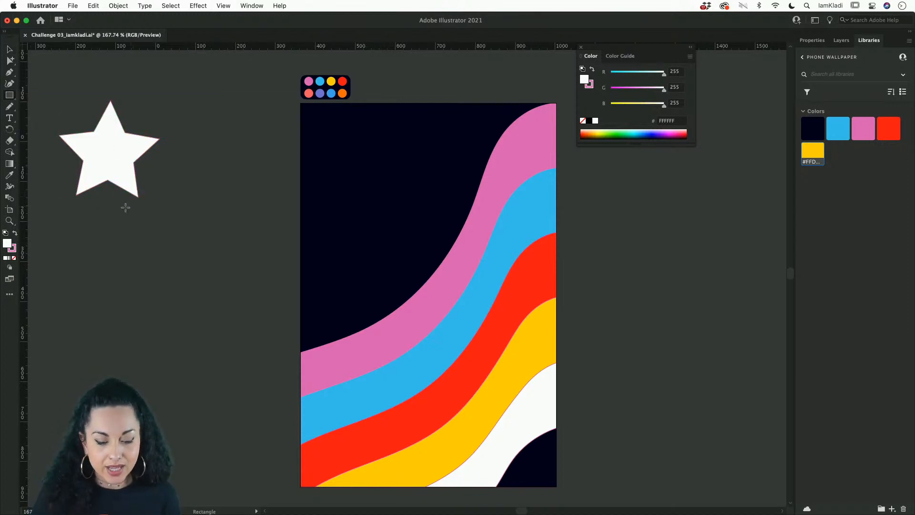
pyautogui.moveTo(125, 208); pyautogui.dragTo(198, 285)
pyautogui.press('v')
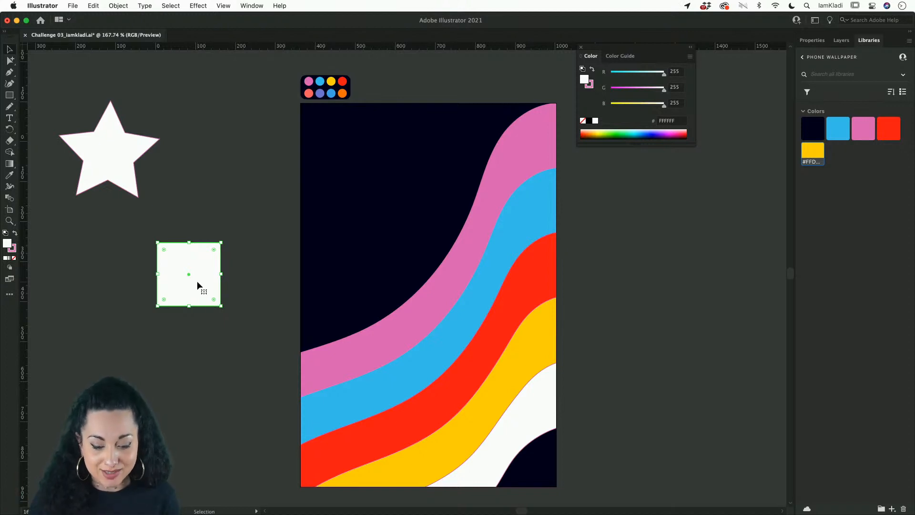
# Apply the Pucker & Bloat effect at -79% to the square.
pyautogui.click(198, 6)
pyautogui.moveTo(310, 103)
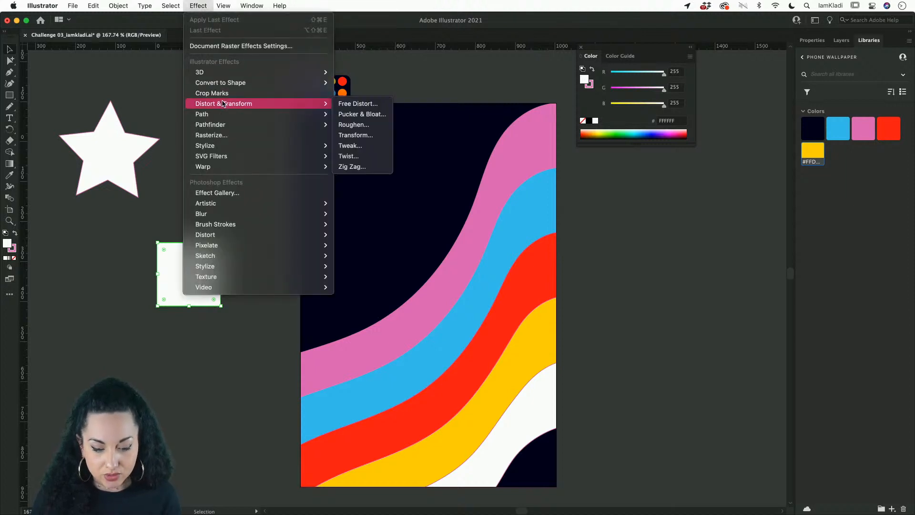
pyautogui.click(361, 114)
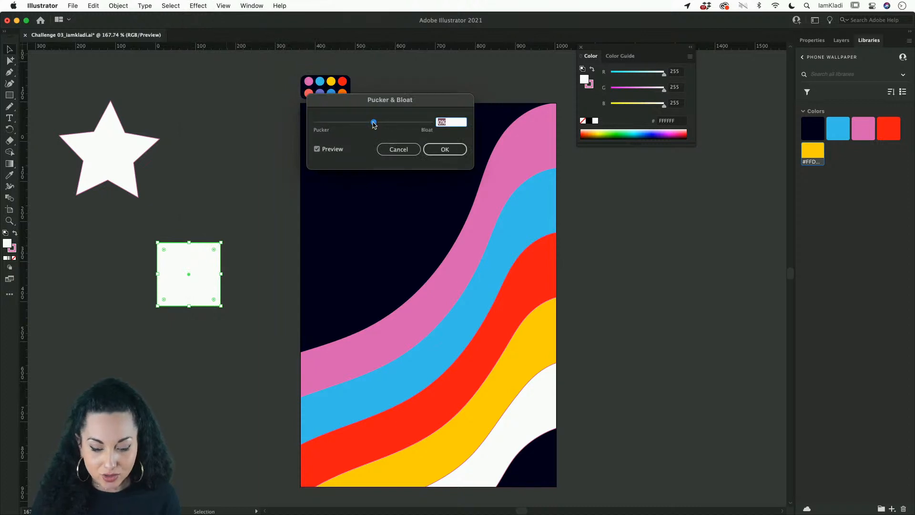
pyautogui.moveTo(374, 124); pyautogui.dragTo(351, 124)
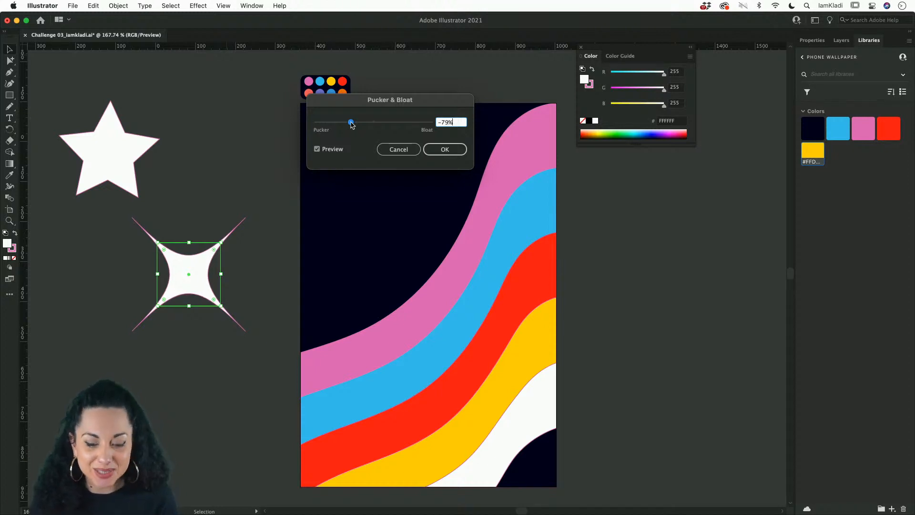
pyautogui.click(449, 151)
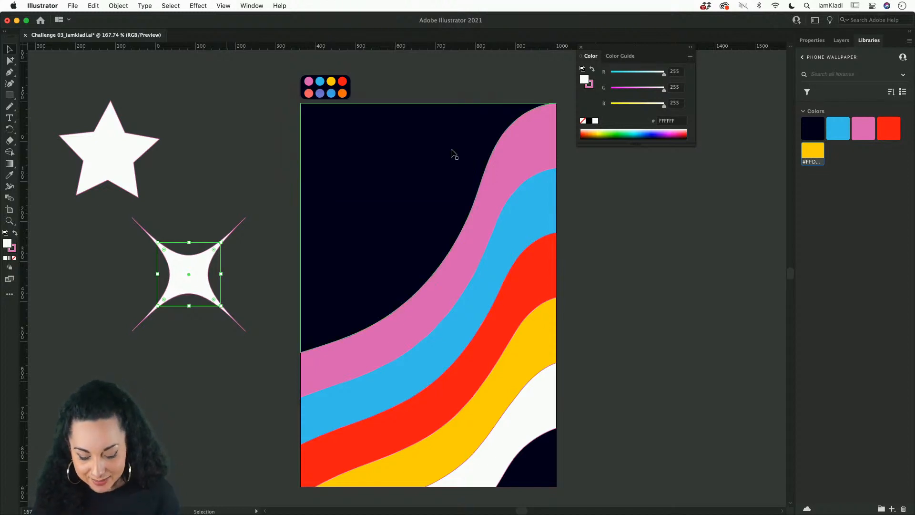
# Scale the puckered square down proportionally to about 60 px wide.
pyautogui.moveTo(221, 242)
pyautogui.mouseDown()
pyautogui.moveTo(189, 273)
pyautogui.moveTo(223, 241)
pyautogui.moveTo(218, 259)
pyautogui.mouseUp()
pyautogui.scroll(5, 242, 235)
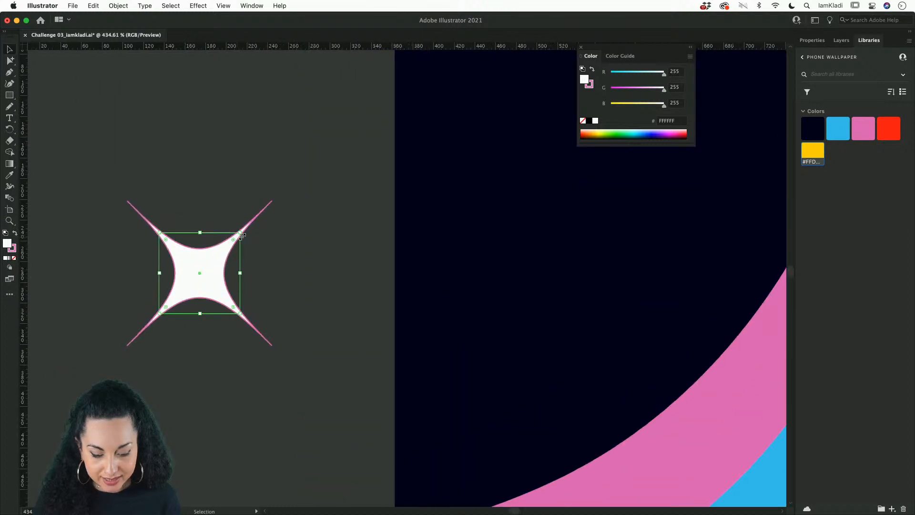
pyautogui.moveTo(246, 234); pyautogui.dragTo(220, 244)
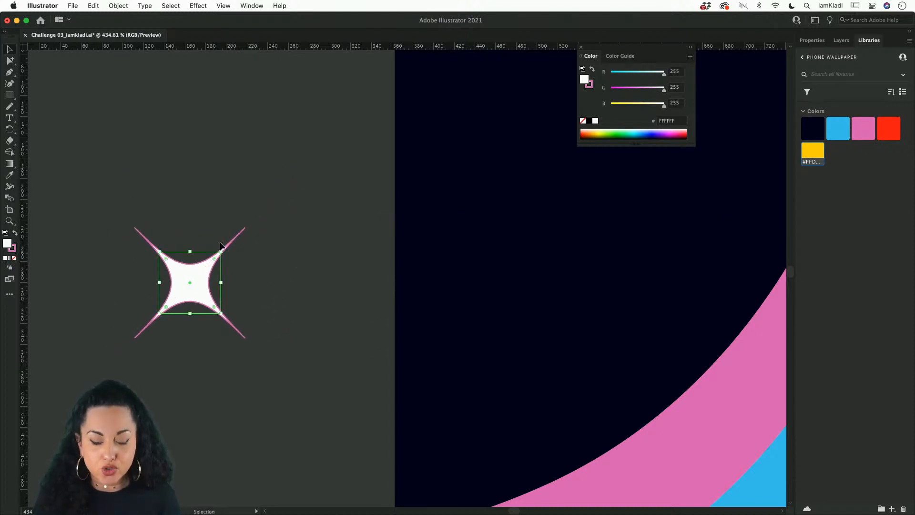
# Expand the appearance of the puckered square so its sparkle shape becomes editable paths.
pyautogui.doubleClick(242, 228)
pyautogui.click(190, 277)
pyautogui.scroll(3, 189, 276)
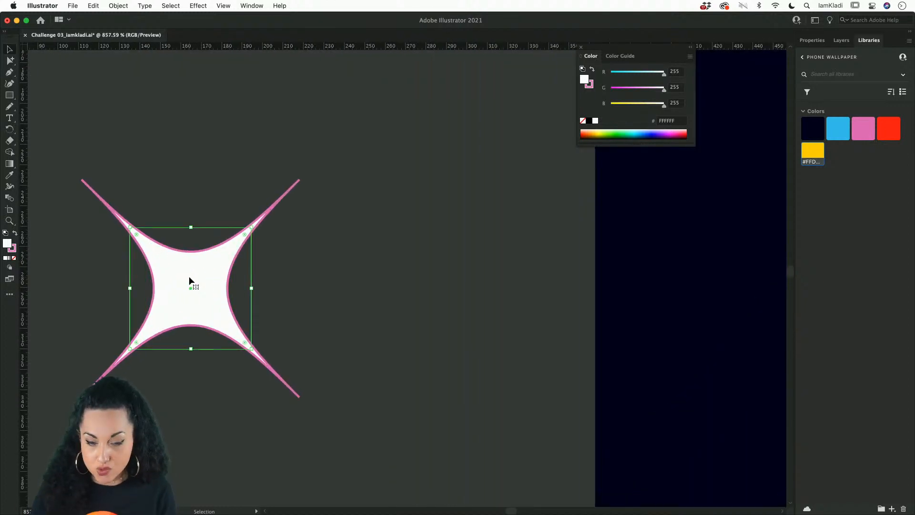
pyautogui.doubleClick(251, 286)
pyautogui.scroll(-4, 254, 286)
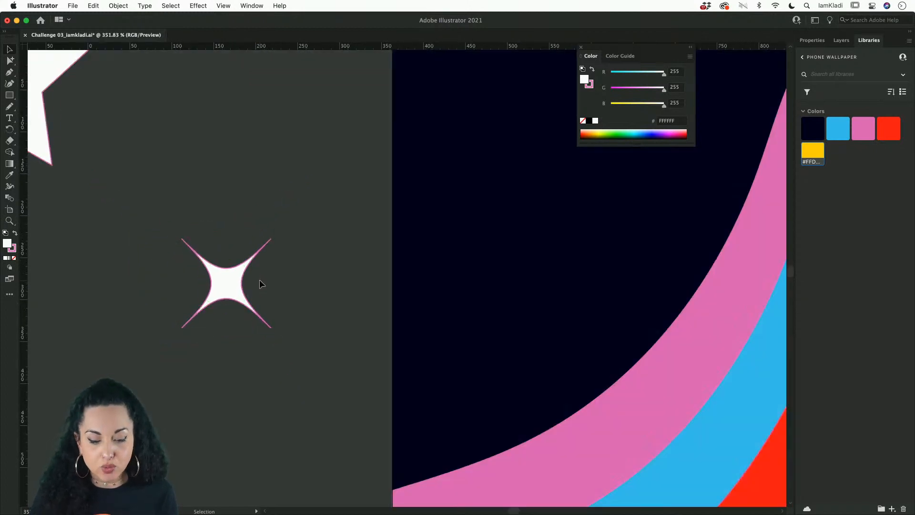
pyautogui.doubleClick(259, 280)
pyautogui.click(228, 269)
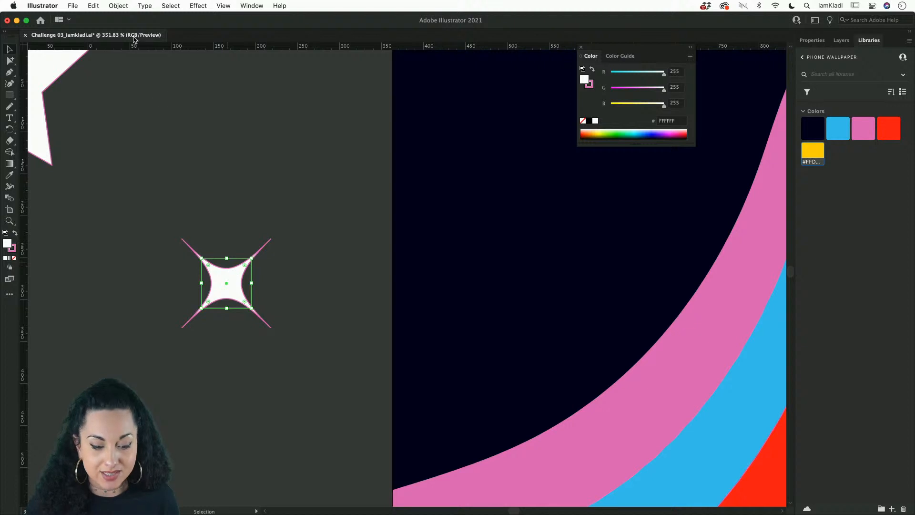
pyautogui.click(118, 6)
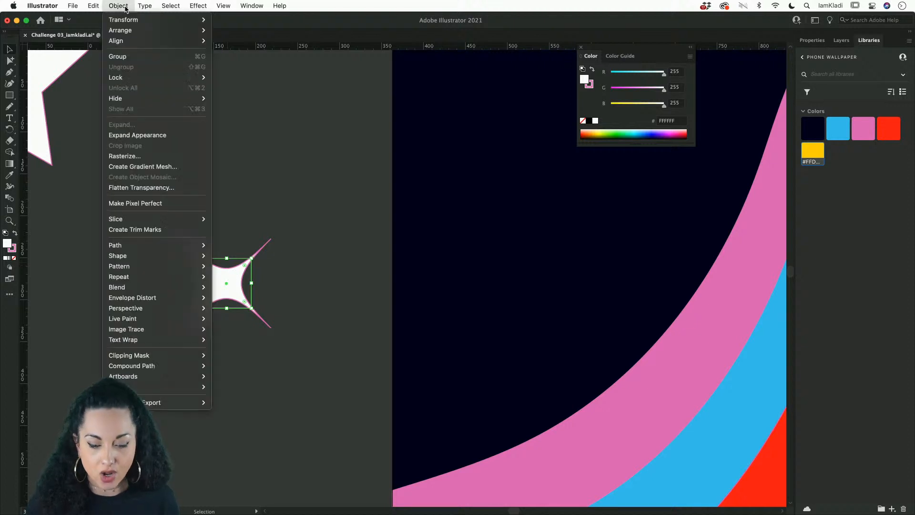
pyautogui.click(138, 135)
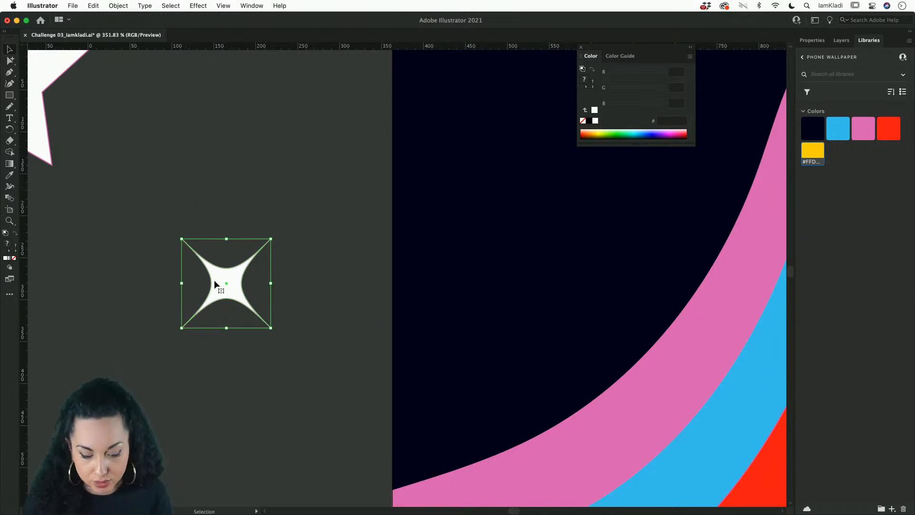
# Scale the sparkle down to about 43 px wide and place three copies in the upper dark region and one in the lower dark corner.
pyautogui.scroll(-3, 216, 284)
pyautogui.moveTo(214, 284); pyautogui.dragTo(443, 400)
pyautogui.scroll(-3, 329, 305)
pyautogui.scroll(2, 103, 283)
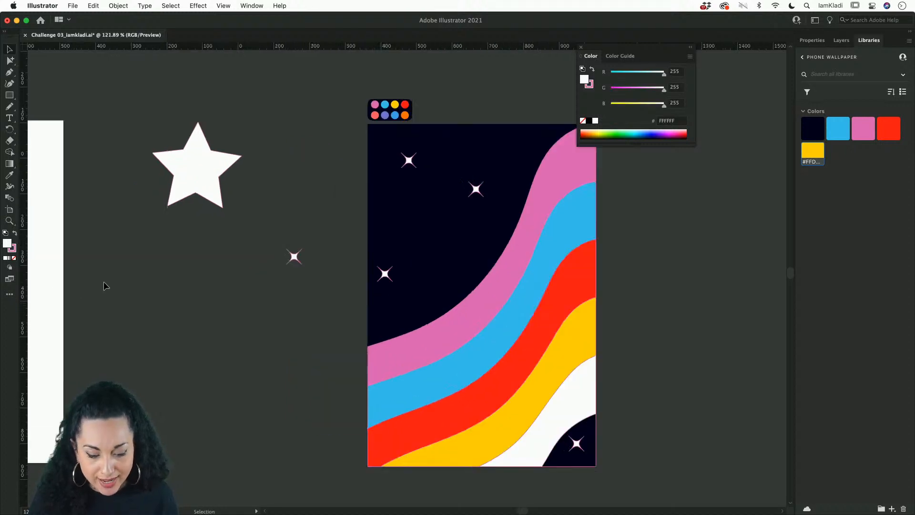
# Make the pink #DD5EB6 stroke the active colour attribute.
pyautogui.scroll(2, 103, 281)
pyautogui.hscroll(5, 103, 281)
pyautogui.scroll(1, 104, 281)
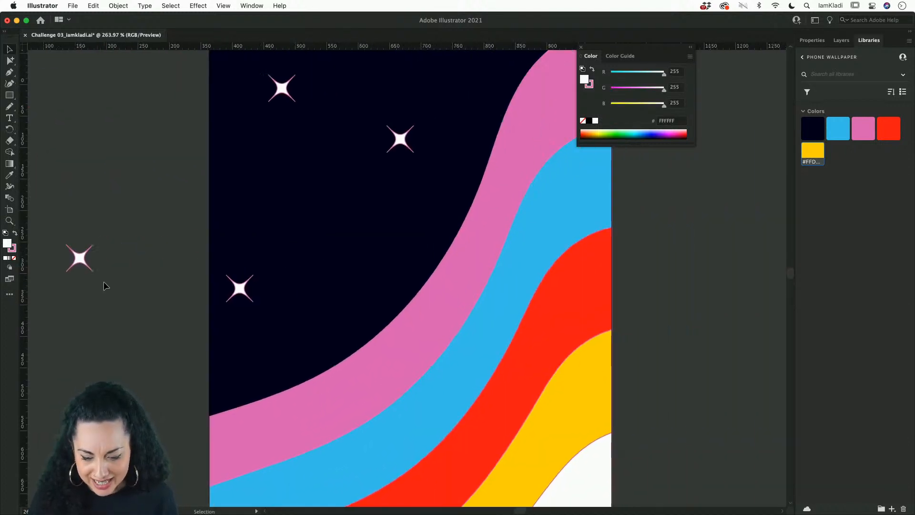
pyautogui.hscroll(1, 104, 282)
pyautogui.scroll(1, 104, 282)
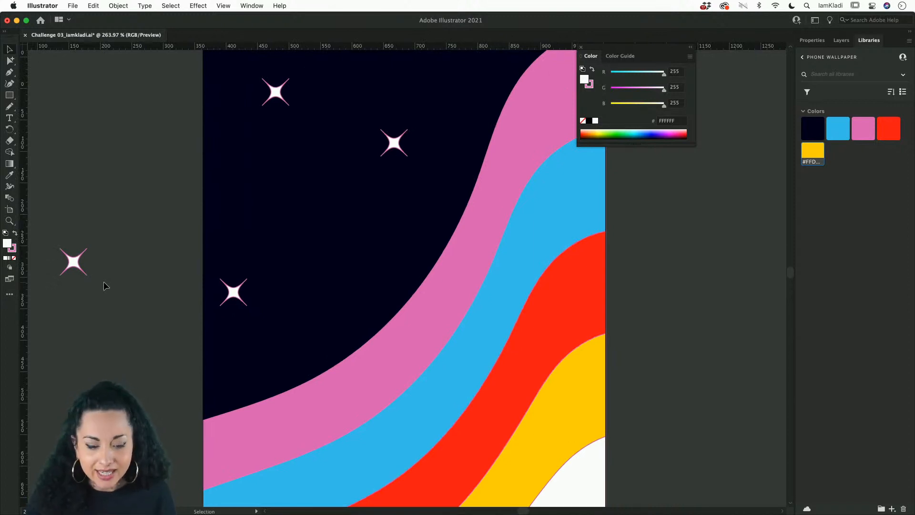
pyautogui.click(12, 252)
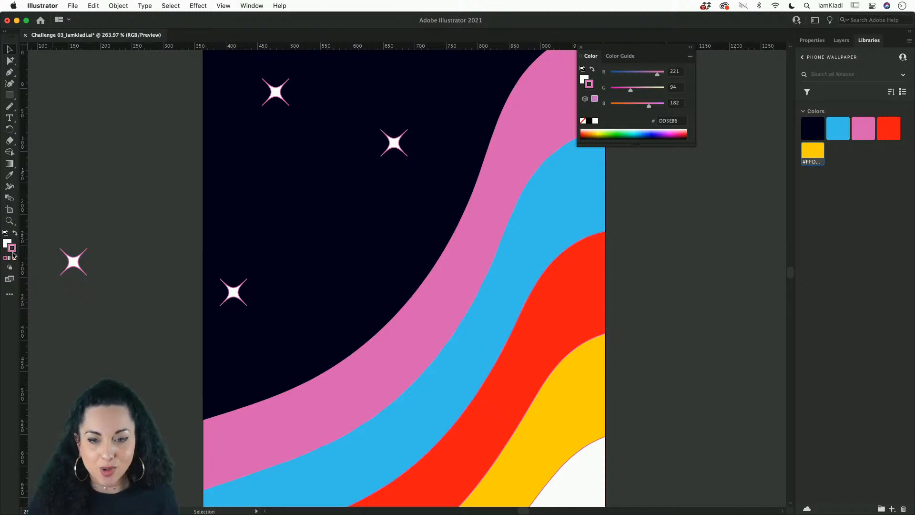
# Add sparkle copies about 33 px wide, rotated 45°: three in the upper dark region and one in the lower dark corner.
pyautogui.click(217, 285)
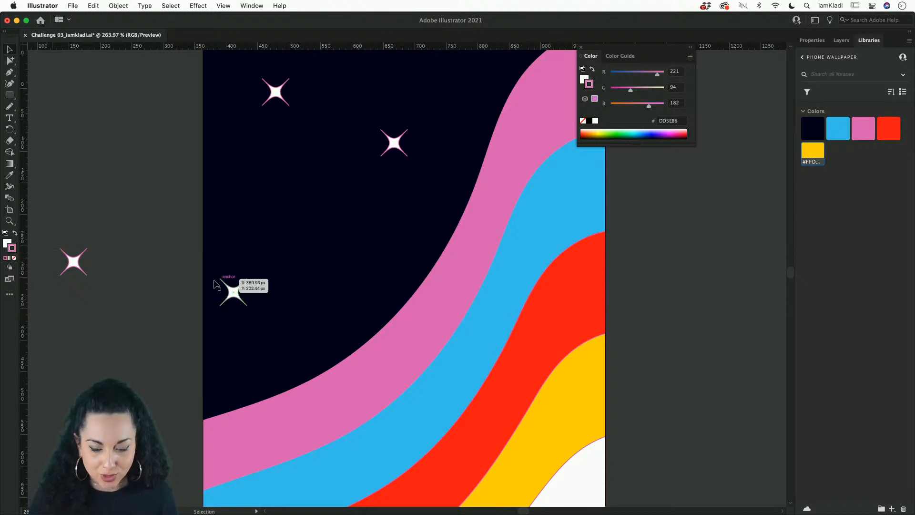
pyautogui.scroll(-3, 215, 283)
pyautogui.hscroll(1, 214, 282)
pyautogui.moveTo(211, 285); pyautogui.dragTo(392, 127)
pyautogui.scroll(-5, 390, 127)
pyautogui.hscroll(4, 390, 127)
pyautogui.moveTo(219, 185); pyautogui.dragTo(423, 483)
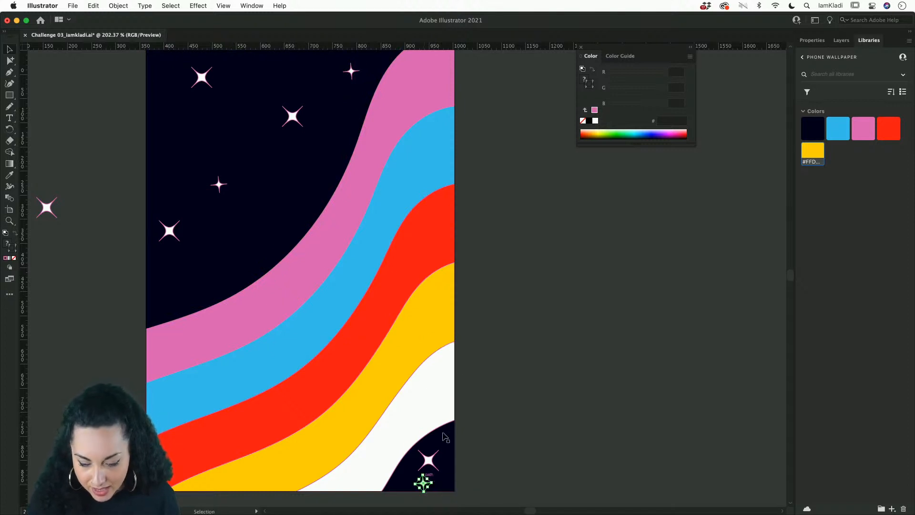
pyautogui.click(510, 394)
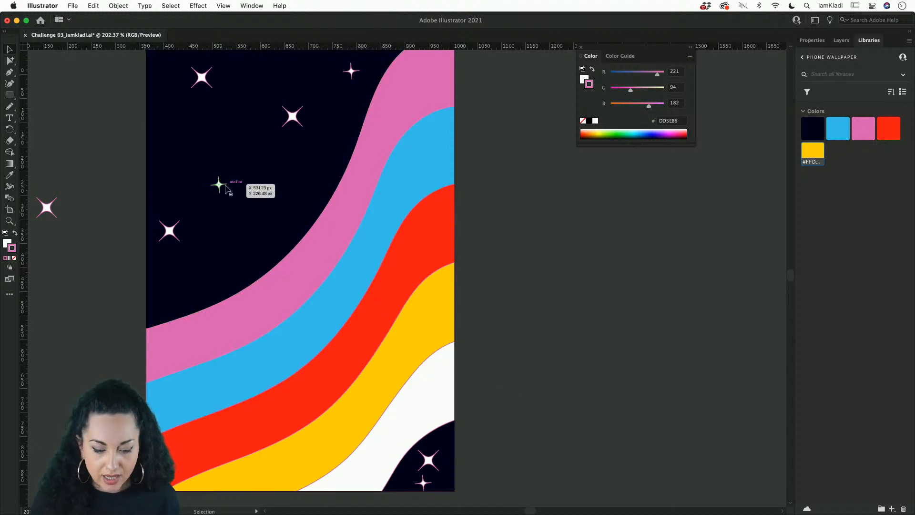
pyautogui.moveTo(220, 185); pyautogui.dragTo(226, 248)
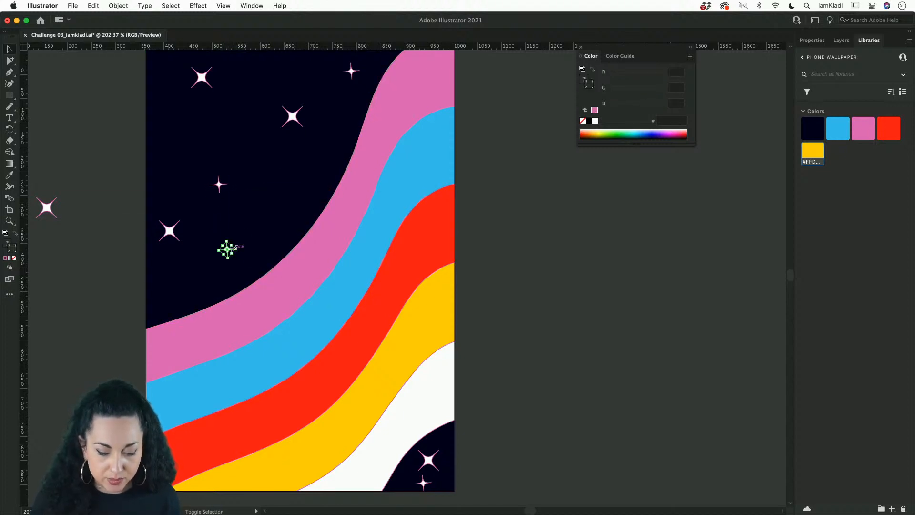
pyautogui.hscroll(-4, 249, 243)
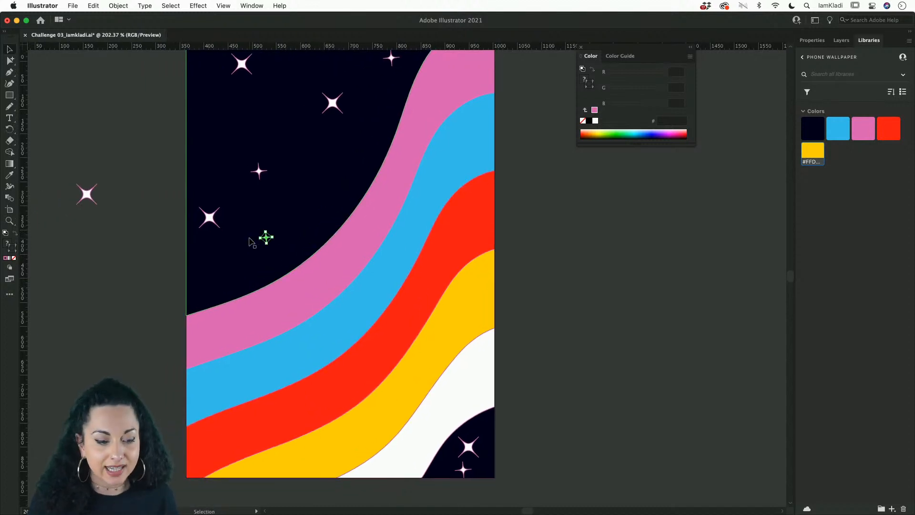
# Draw two small white circles with pink strokes and place them in the upper dark region, one below the lowest large sparkle and one higher up.
pyautogui.press('l')
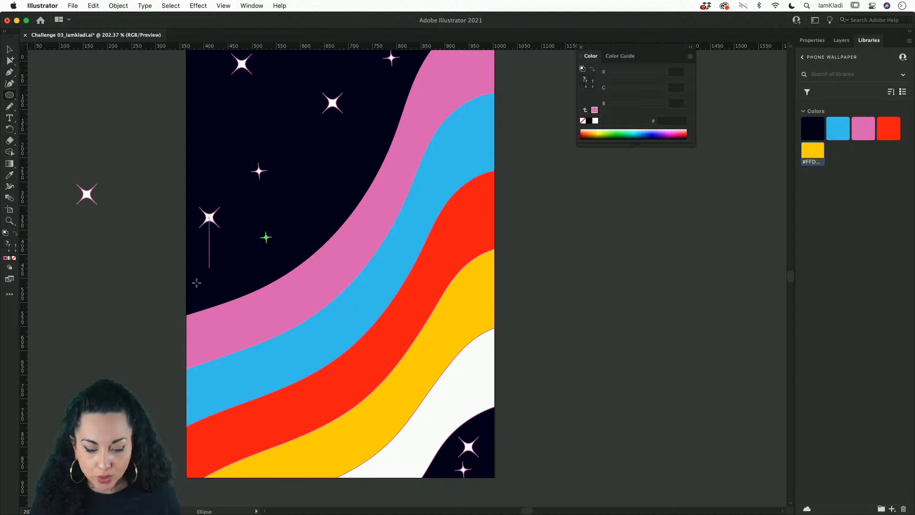
pyautogui.moveTo(212, 266)
pyautogui.mouseDown()
pyautogui.moveTo(218, 274)
pyautogui.moveTo(216, 266)
pyautogui.mouseUp()
pyautogui.scroll(3, 215, 268)
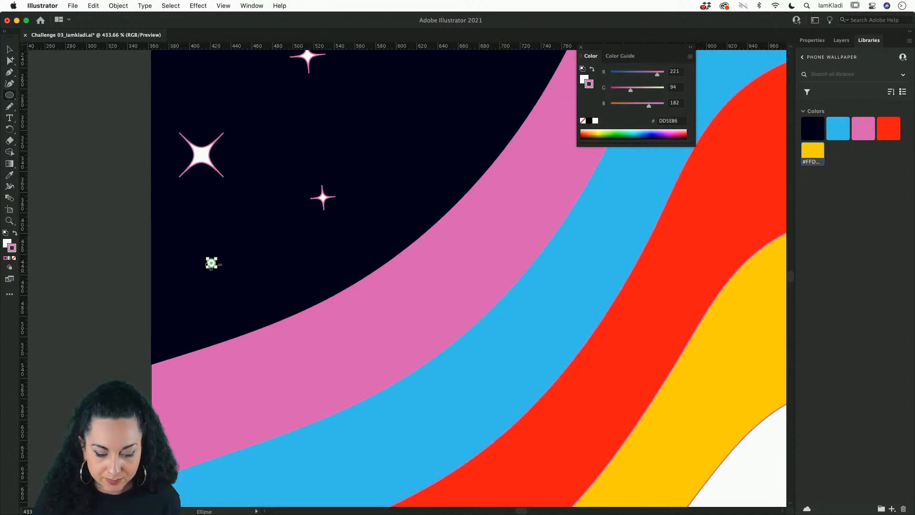
pyautogui.click(150, 260)
pyautogui.press('Return')
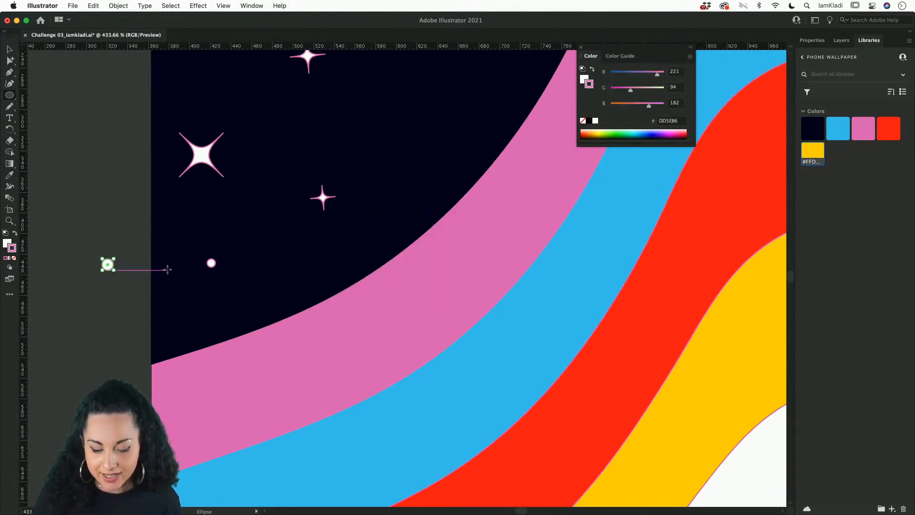
pyautogui.press('v')
pyautogui.click(100, 280)
pyautogui.scroll(-3, 104, 271)
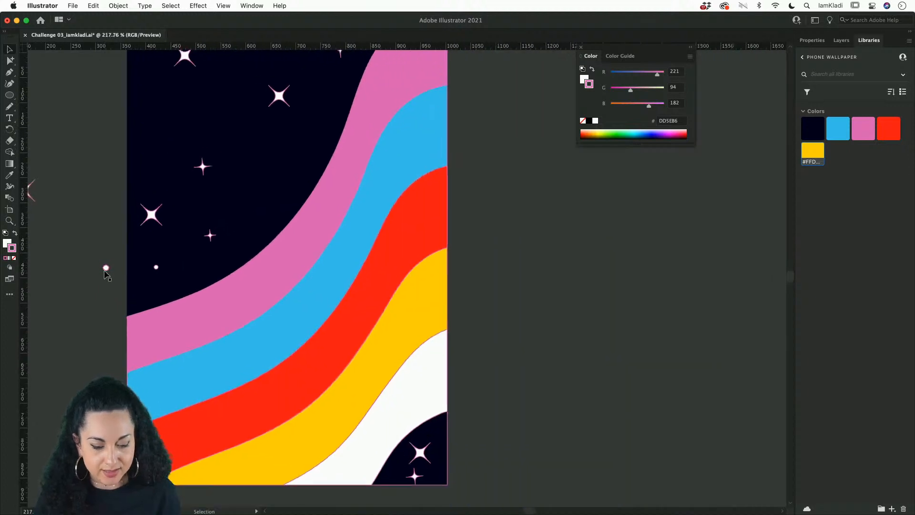
pyautogui.moveTo(105, 270); pyautogui.dragTo(176, 125)
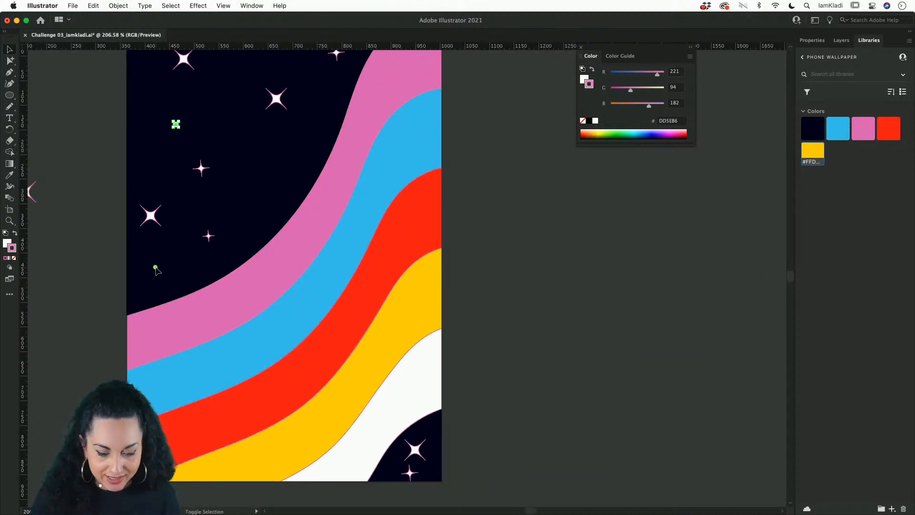
# Remove the pink stroke from both small circles, leaving plain white dots.
pyautogui.keyDown('shift'); pyautogui.click(154, 268); pyautogui.keyUp('shift')
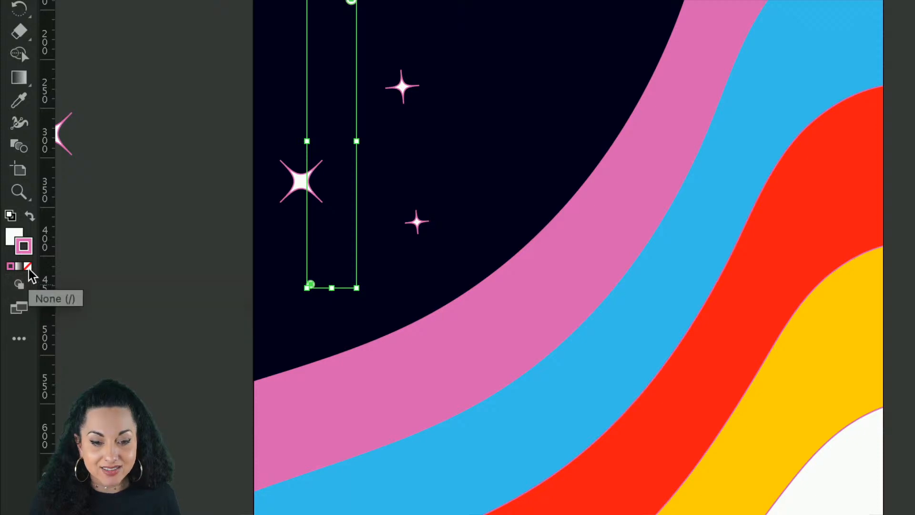
pyautogui.click(28, 267)
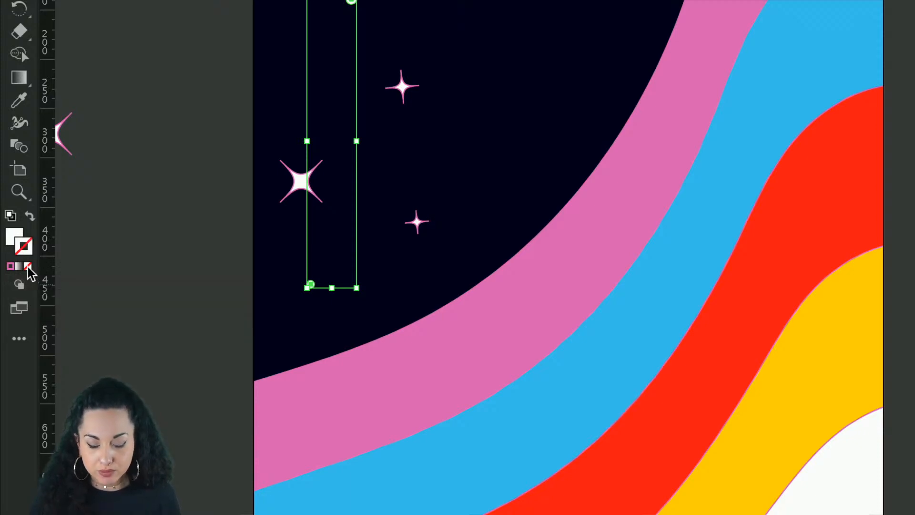
pyautogui.click(137, 263)
# Copy a white dot to the middle of the upper dark region and shrink the copy to a tiny dot.
pyautogui.hscroll(3, 281, 280)
pyautogui.scroll(1, 282, 281)
pyautogui.scroll(-2, 282, 281)
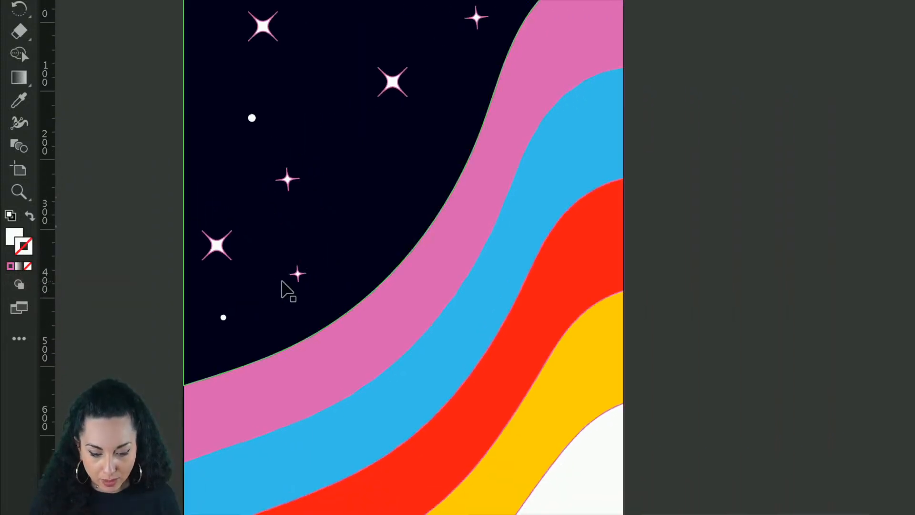
pyautogui.moveTo(251, 118); pyautogui.dragTo(382, 158)
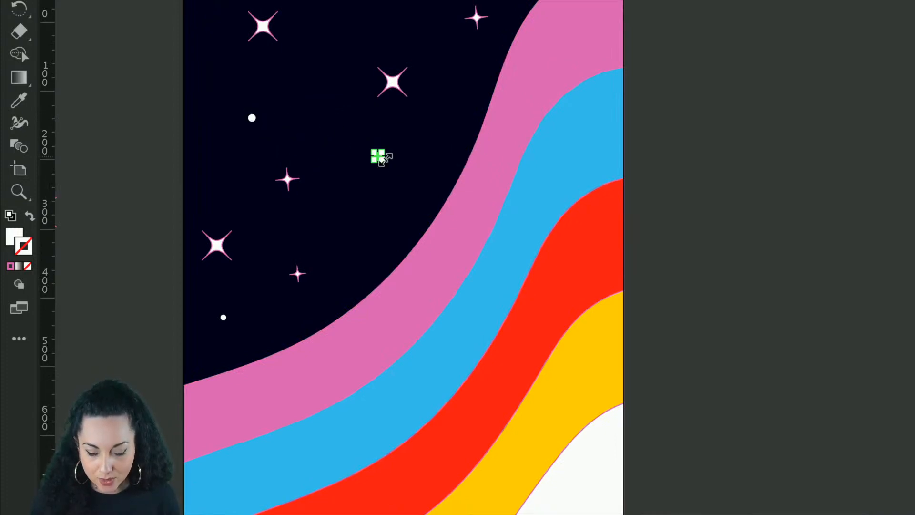
pyautogui.scroll(2, 382, 158)
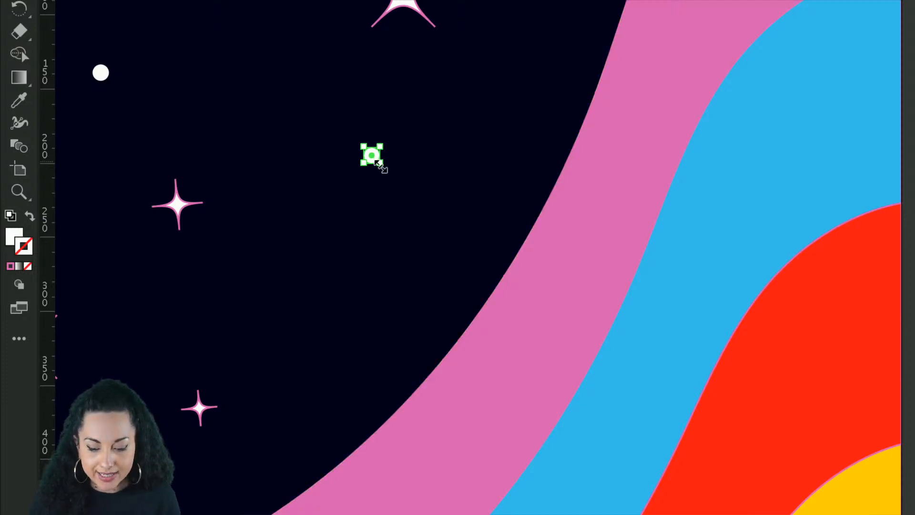
pyautogui.moveTo(376, 158); pyautogui.dragTo(349, 103)
pyautogui.scroll(-3, 374, 156)
# Undo the unwanted dot stretch and spread tiny dot copies around the upper dark region.
pyautogui.click(371, 190)
pyautogui.scroll(-3, 368, 159)
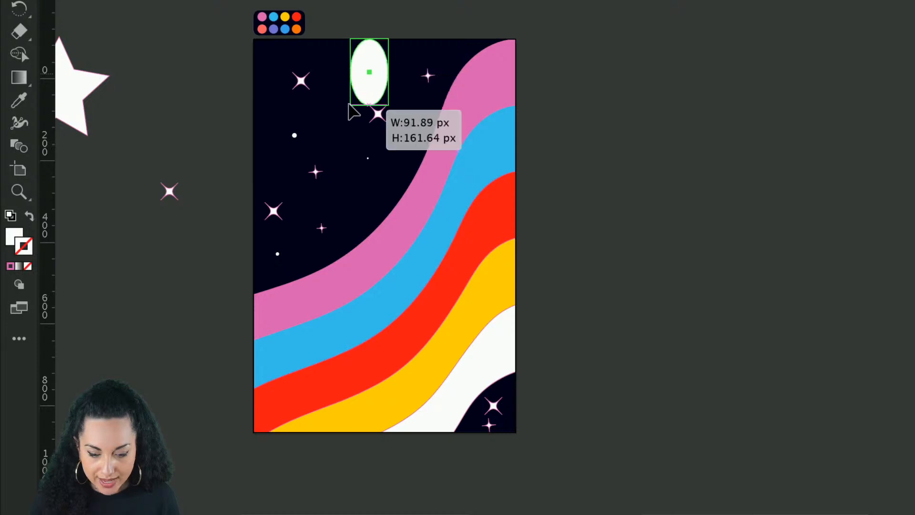
pyautogui.hotkey('ctrl', 'z')
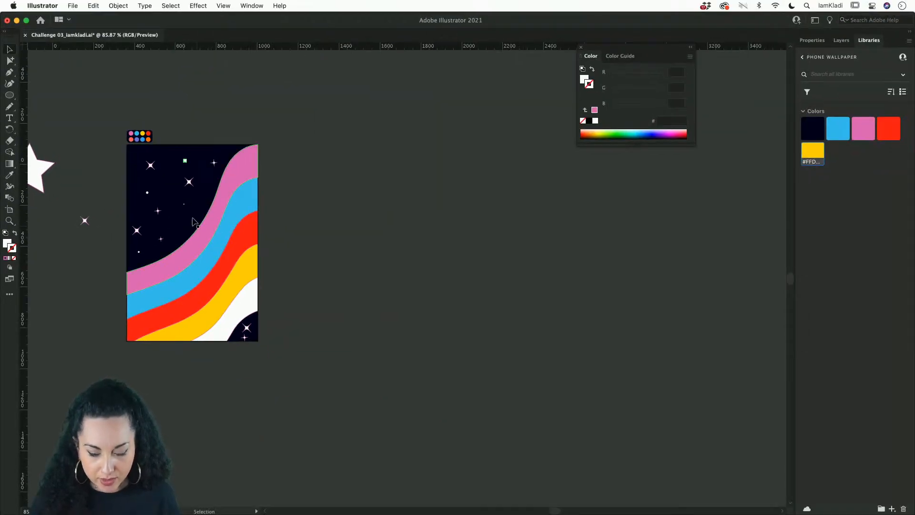
pyautogui.scroll(3, 361, 134)
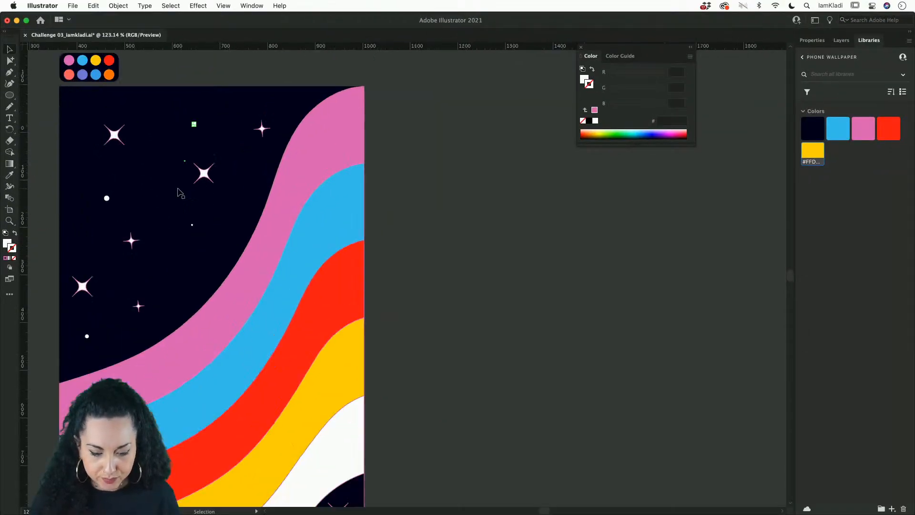
pyautogui.scroll(4, 179, 192)
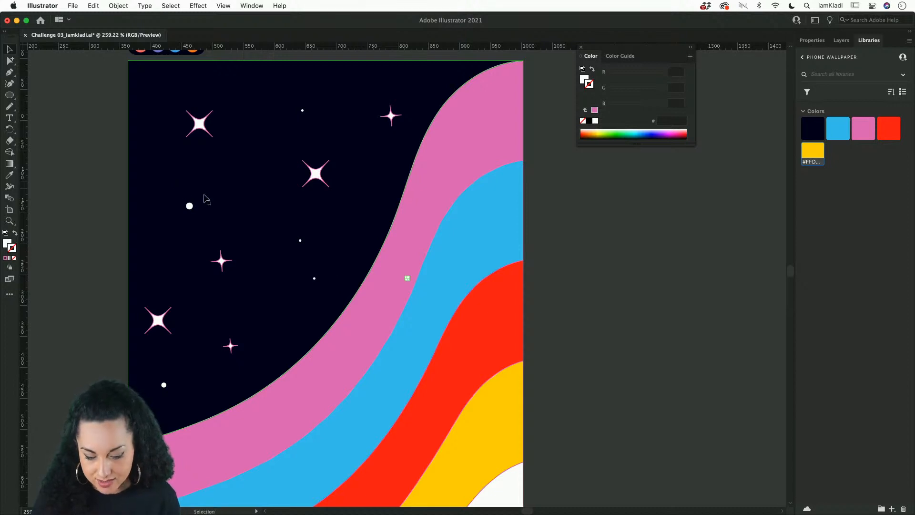
# Nudge the selected tiny dot leftward off the pink band and into the upper dark region.
pyautogui.hotkey('shift', 'Left')
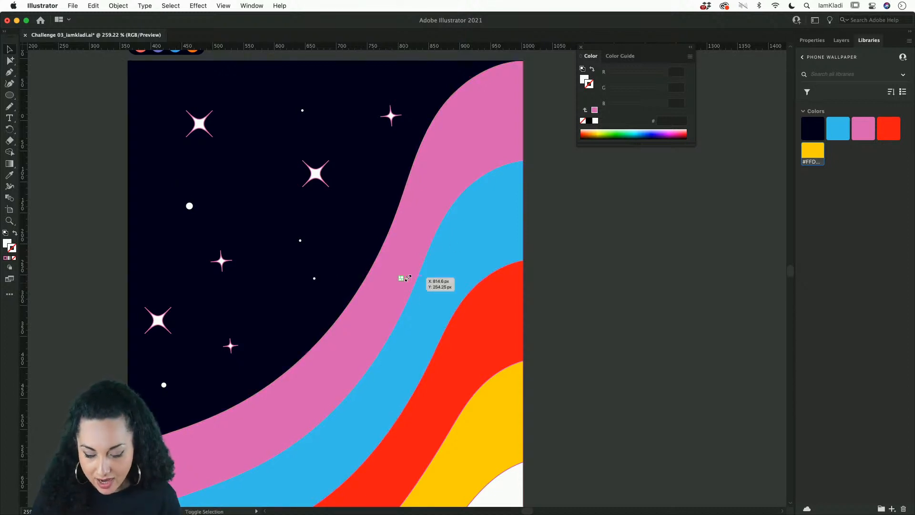
pyautogui.hotkey('shift', 'Left')
pyautogui.hotkey('shift', 'Left')
pyautogui.hotkey('shift', 'Left')
pyautogui.hotkey('shift', 'Left')
pyautogui.hotkey('shift', 'Left')
pyautogui.hotkey('shift', 'Left')
pyautogui.hotkey('shift', 'Left')
pyautogui.hotkey('shift', 'Left')
pyautogui.hotkey('shift', 'Left')
pyautogui.hotkey('shift', 'Left')
pyautogui.hotkey('shift', 'Left')
pyautogui.hotkey('shift', 'Left')
pyautogui.hotkey('shift', 'Left')
pyautogui.hotkey('shift', 'Left')
pyautogui.hotkey('shift', 'Left')
pyautogui.hotkey('shift', 'Left')
pyautogui.hotkey('shift', 'Left')
pyautogui.hotkey('shift', 'Left')
pyautogui.hotkey('shift', 'Left')
pyautogui.hotkey('shift', 'Left')
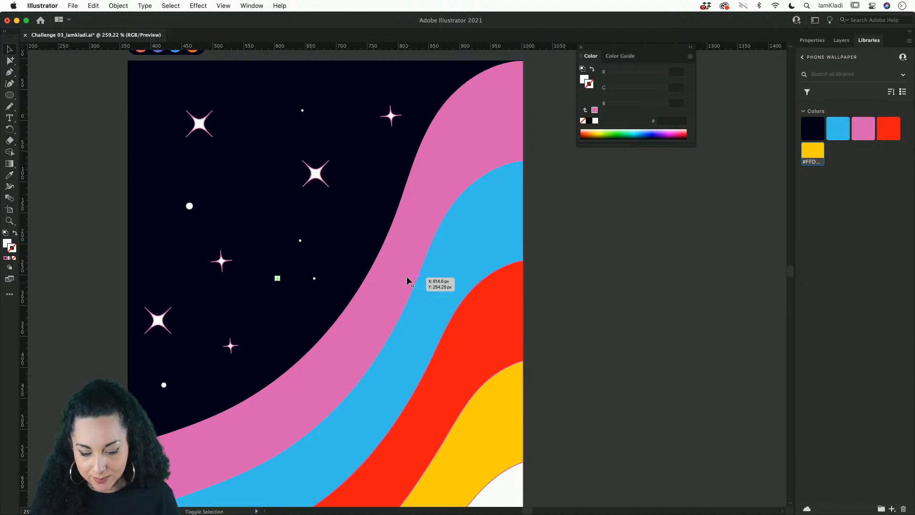
# Add three more tiny dot copies between the sparkles in the upper dark region.
pyautogui.moveTo(406, 279)
pyautogui.mouseDown()
pyautogui.moveTo(388, 116)
pyautogui.moveTo(357, 133)
pyautogui.mouseUp()
pyautogui.moveTo(406, 278); pyautogui.dragTo(256, 166)
pyautogui.scroll(-3, 305, 261)
pyautogui.moveTo(417, 222); pyautogui.dragTo(271, 155)
pyautogui.scroll(-3, 333, 231)
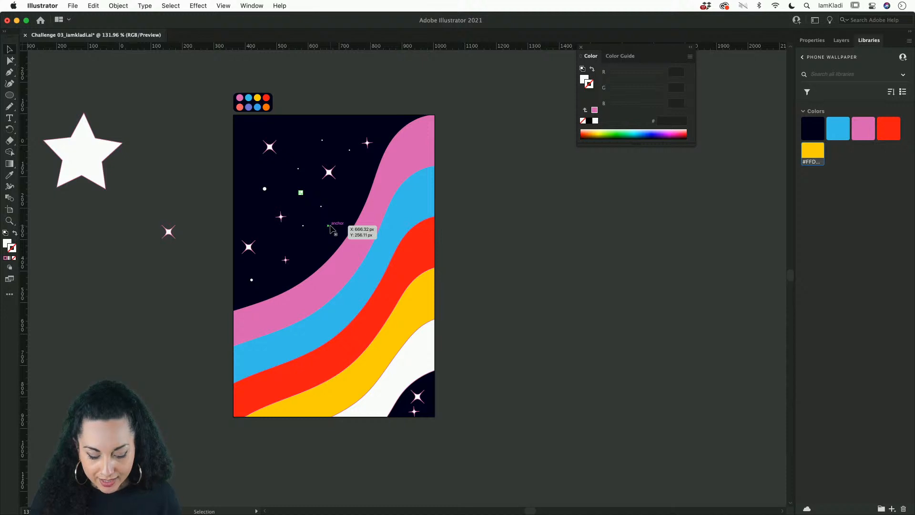
# Copy tiny dots into the lower dark corner, one near its upper tip and one left of the large sparkle.
pyautogui.moveTo(332, 229); pyautogui.dragTo(335, 457)
pyautogui.scroll(3, 431, 380)
pyautogui.scroll(3, 431, 379)
pyautogui.scroll(-3, 334, 457)
pyautogui.hscroll(-1, 334, 457)
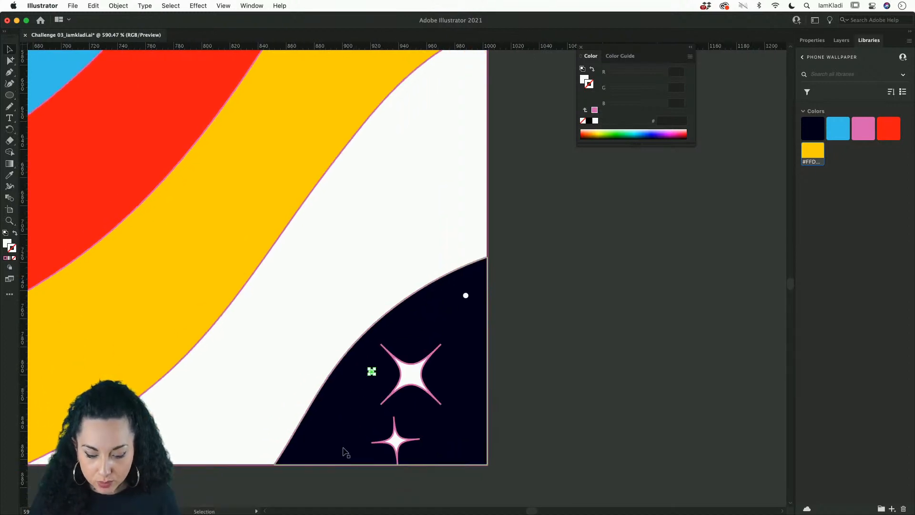
pyautogui.scroll(2, 359, 399)
# Add a third tiny dot in the lower dark corner, placed below and right of the large sparkle.
pyautogui.moveTo(382, 363); pyautogui.dragTo(529, 440)
pyautogui.press('super+z')
pyautogui.scroll(3, 414, 371)
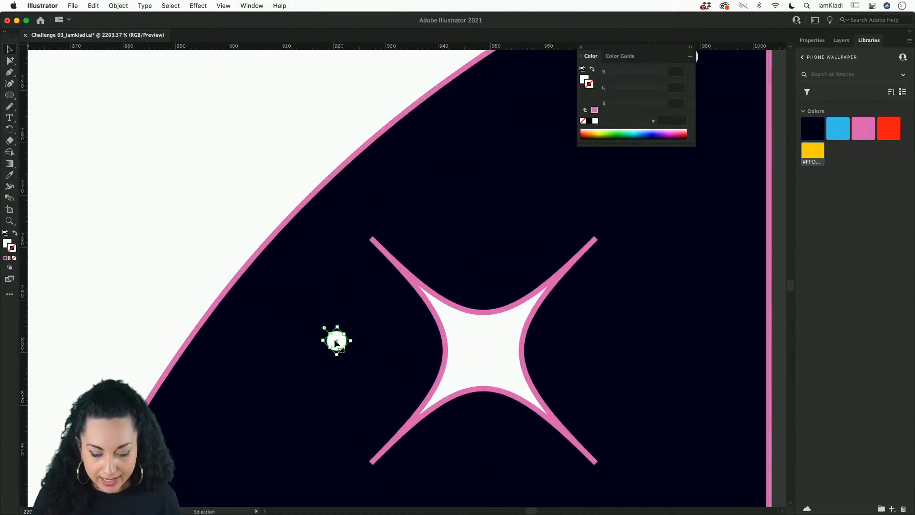
pyautogui.moveTo(337, 340); pyautogui.dragTo(256, 446)
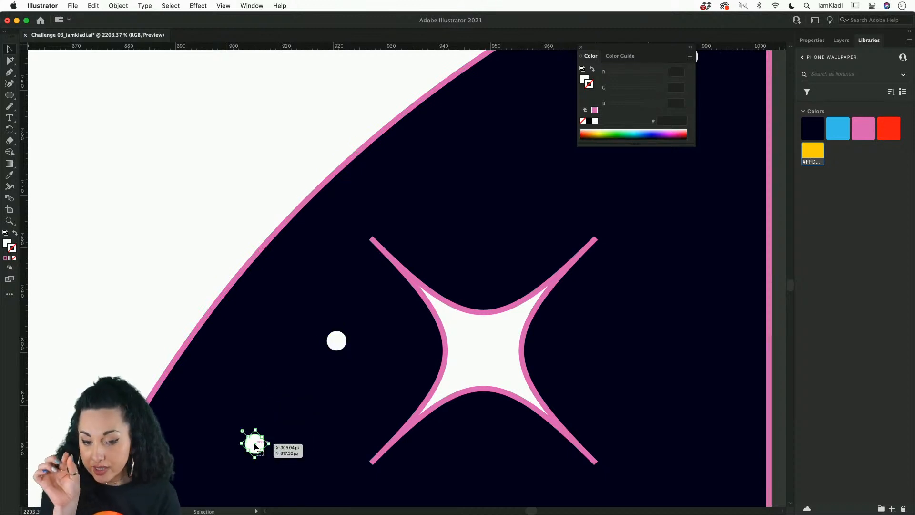
pyautogui.scroll(-3, 302, 450)
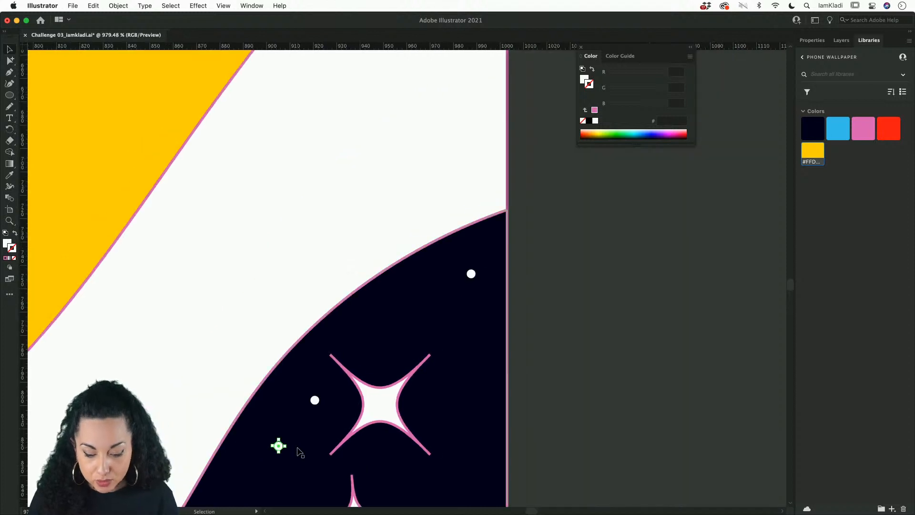
pyautogui.moveTo(278, 446); pyautogui.dragTo(418, 484)
pyautogui.scroll(-3, 420, 487)
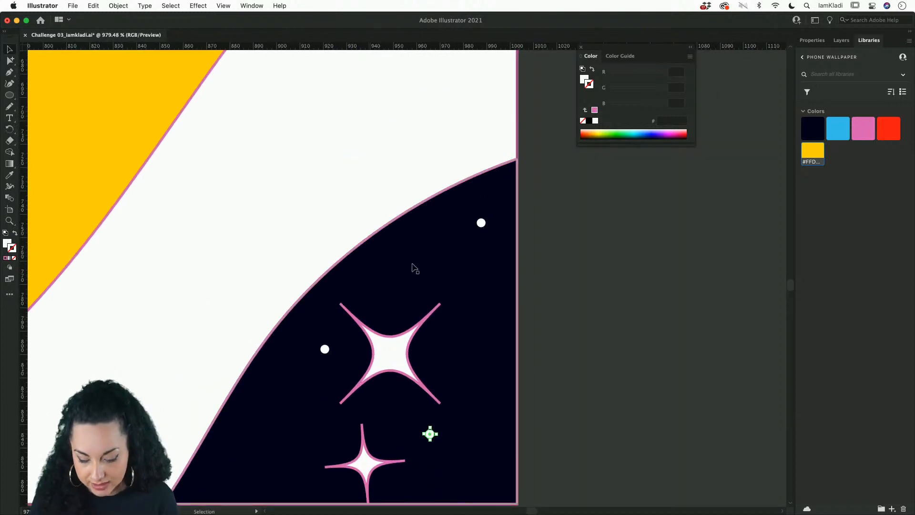
# Select the wallpaper's coloured bands and dark shapes and remove their pink stroke.
pyautogui.click(695, 231)
pyautogui.click(515, 246)
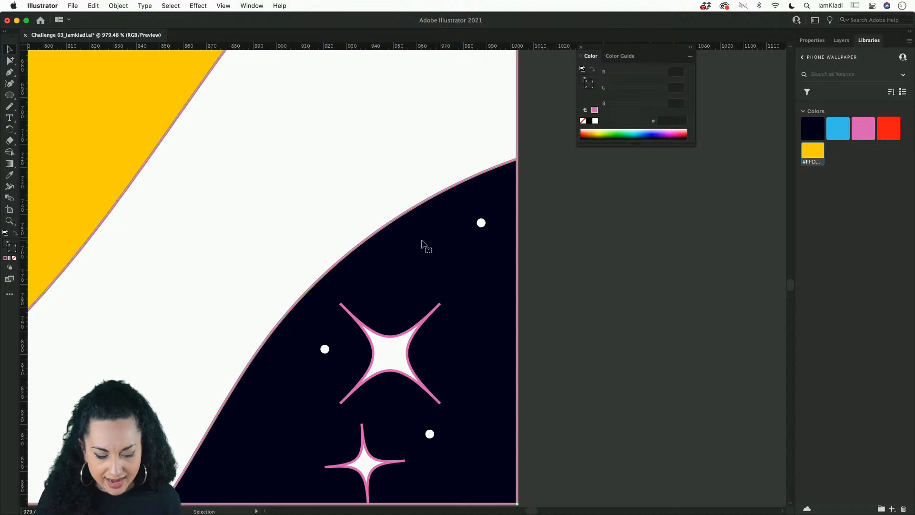
pyautogui.click(14, 260)
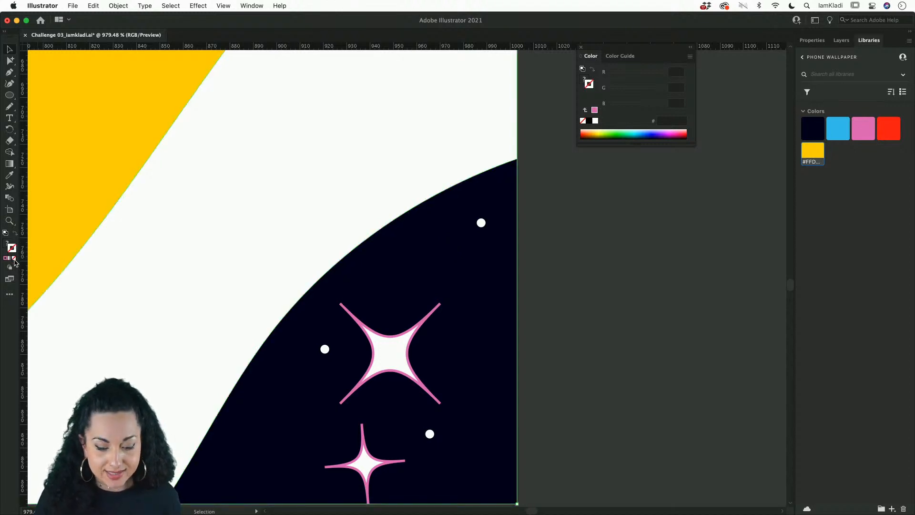
pyautogui.click(544, 301)
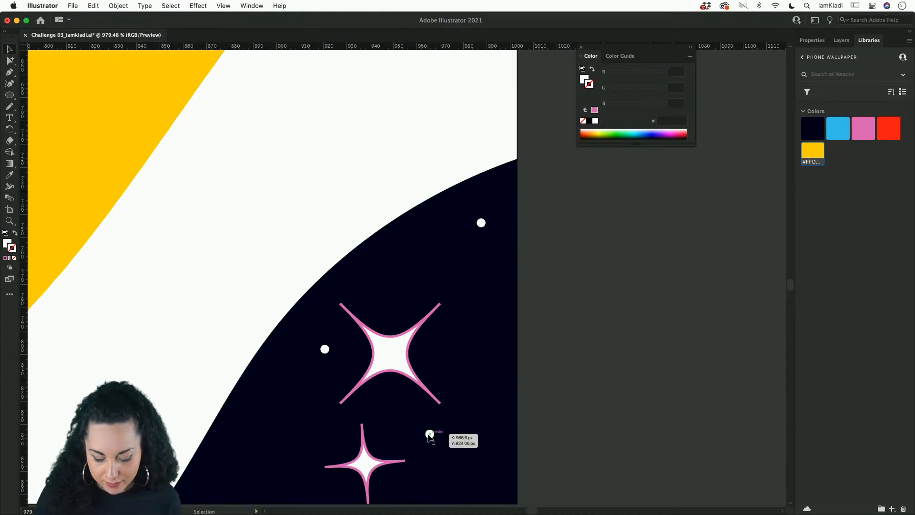
# Copy a tiny dot to the left of the small sparkle in the lower dark corner.
pyautogui.moveTo(429, 435); pyautogui.dragTo(273, 448)
pyautogui.hscroll(-3, 272, 448)
pyautogui.scroll(-5, 273, 448)
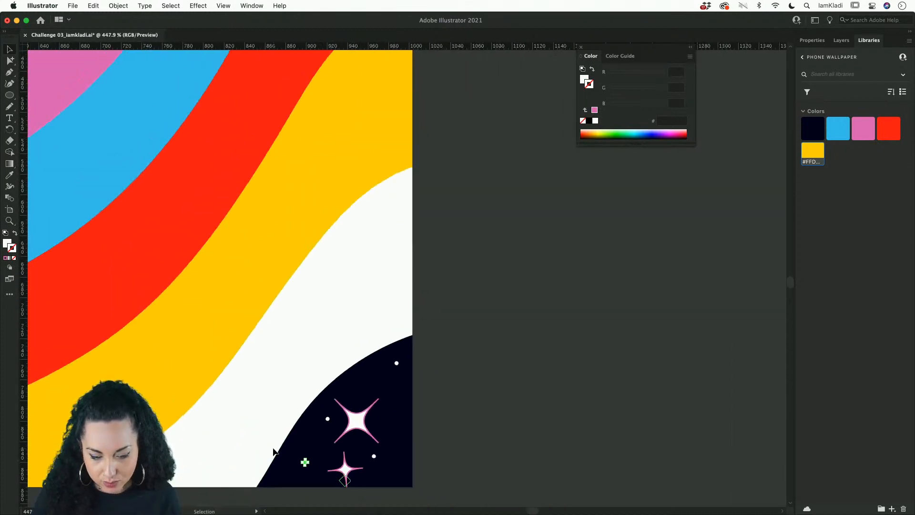
# Add one larger dot and two tiny dots to the lower part of the upper dark region.
pyautogui.scroll(10, 274, 450)
pyautogui.hscroll(-5, 274, 451)
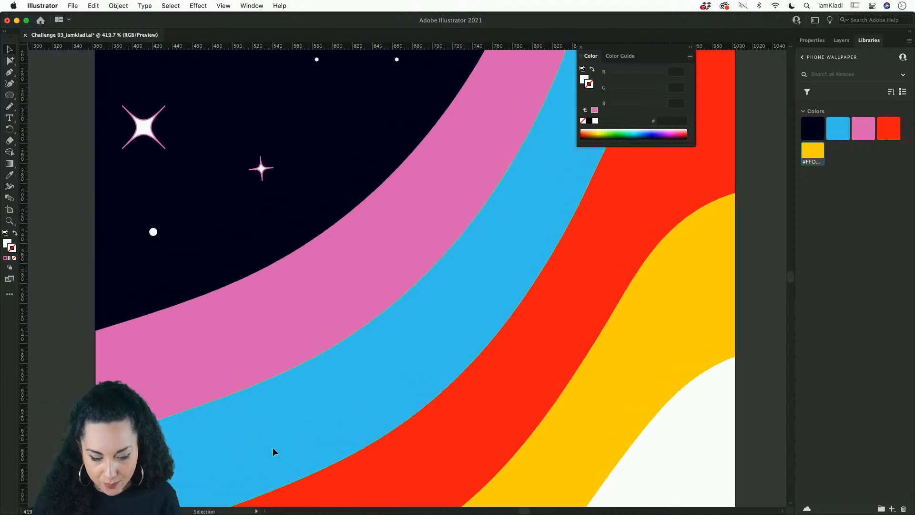
pyautogui.moveTo(153, 233); pyautogui.dragTo(214, 95)
pyautogui.moveTo(317, 60); pyautogui.dragTo(193, 199)
pyautogui.moveTo(397, 60); pyautogui.dragTo(351, 179)
pyautogui.scroll(-3, 352, 180)
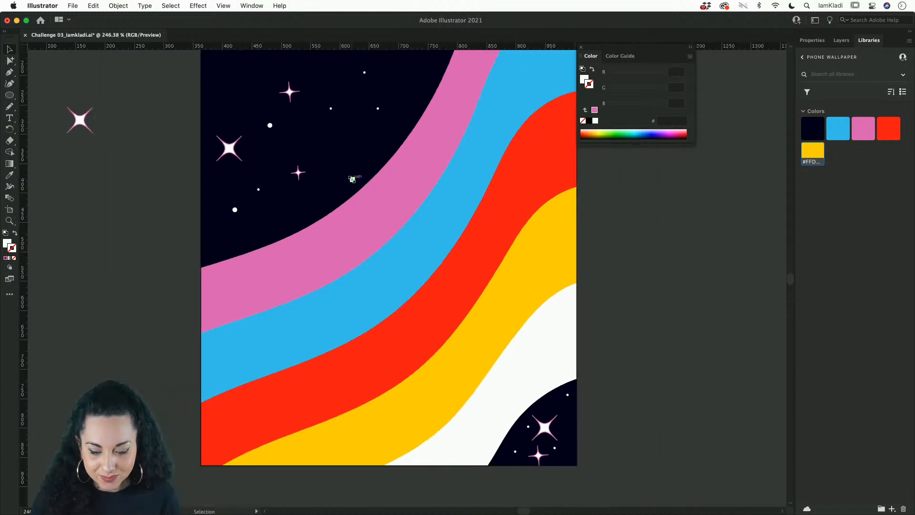
# Place two tiny dot copies along the left side of the upper dark region.
pyautogui.scroll(3, 371, 123)
pyautogui.moveTo(365, 141); pyautogui.dragTo(230, 142)
pyautogui.scroll(3, 233, 147)
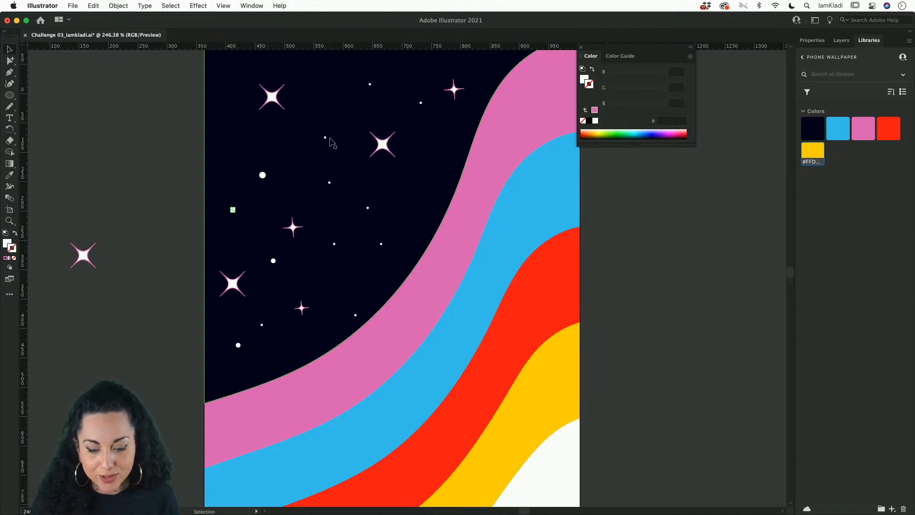
pyautogui.moveTo(330, 139); pyautogui.dragTo(241, 127)
pyautogui.scroll(3, 257, 175)
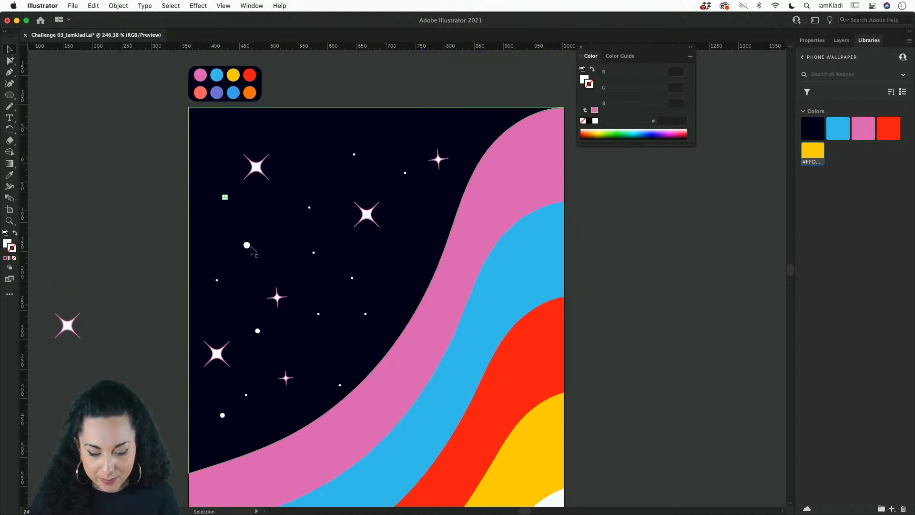
# Add two larger dots and a tiny dot near the wallpaper's upper edge, plus a tiny dot near the pink band.
pyautogui.moveTo(251, 247); pyautogui.dragTo(404, 127)
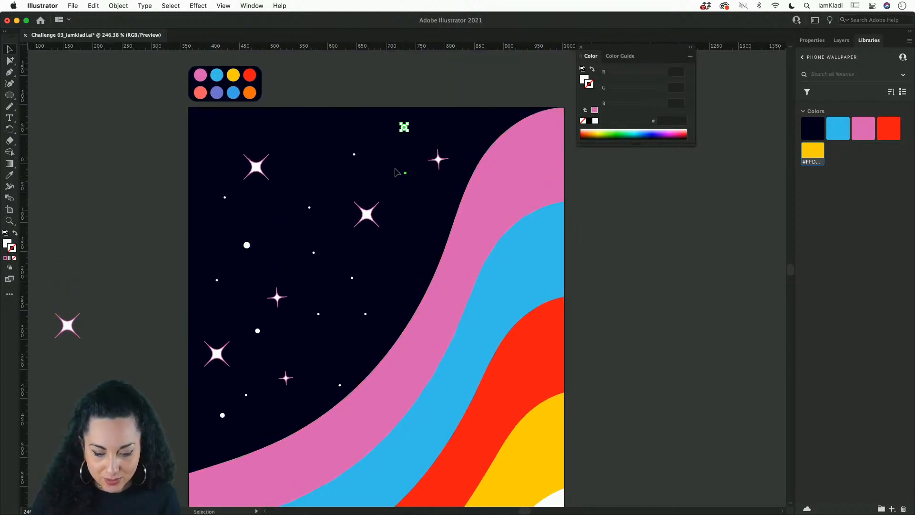
pyautogui.moveTo(404, 173); pyautogui.dragTo(297, 129)
pyautogui.moveTo(310, 208); pyautogui.dragTo(419, 247)
pyautogui.moveTo(247, 245); pyautogui.dragTo(218, 142)
pyautogui.scroll(-5, 595, 305)
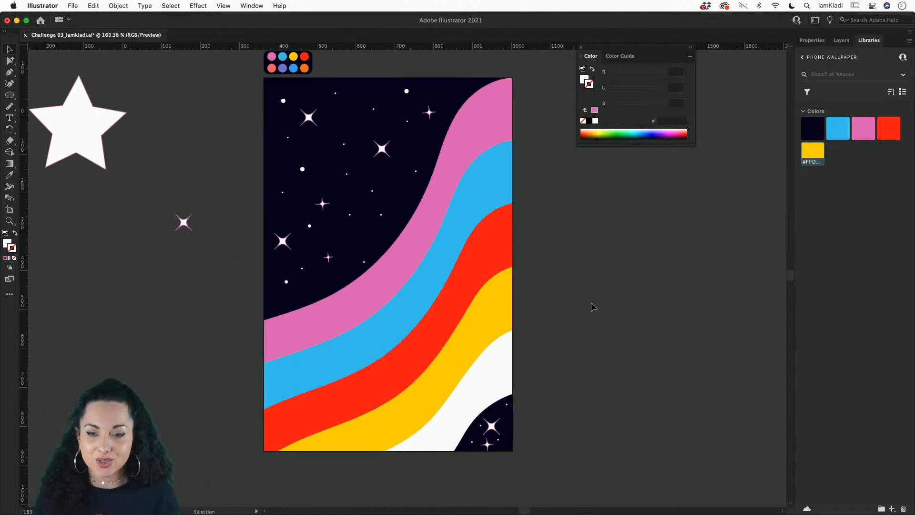
# Start Export for Screens and exclude artboards 2 to 5, keeping only artboard 1 for export.
pyautogui.press('super+alt+e')
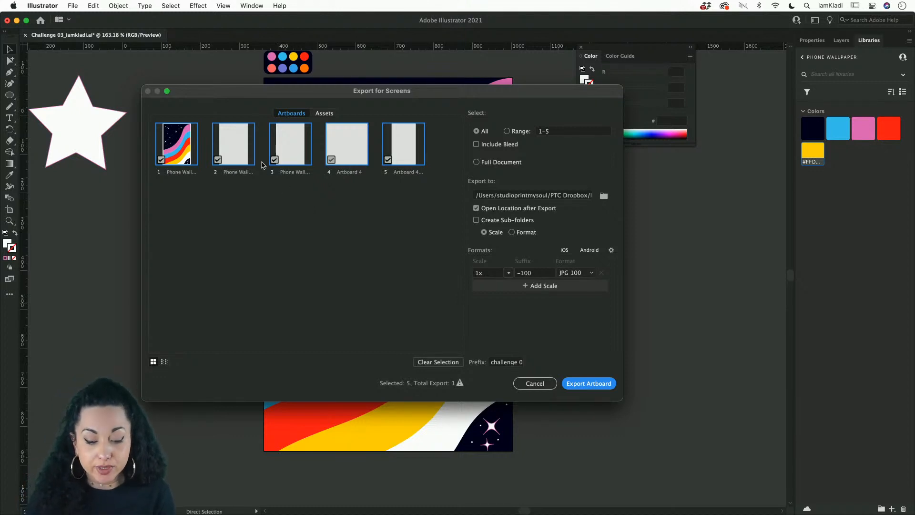
pyautogui.click(238, 155)
pyautogui.click(298, 160)
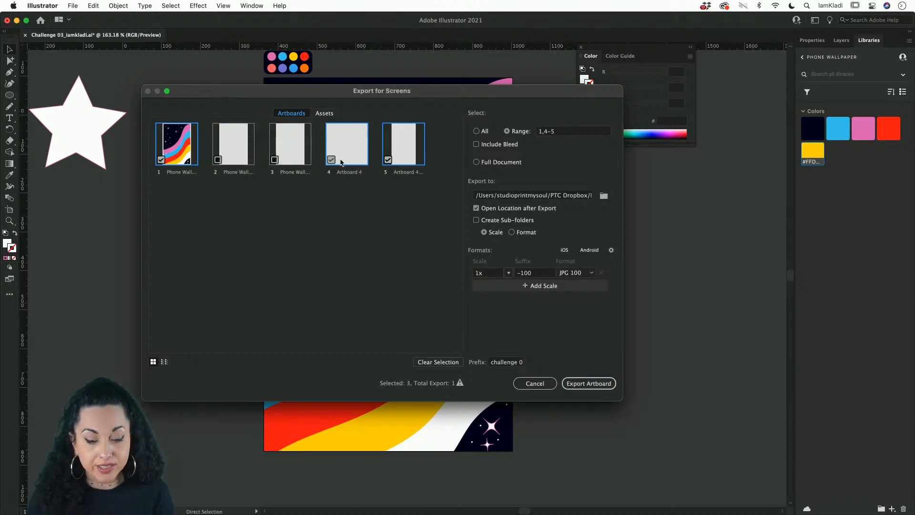
pyautogui.click(342, 163)
pyautogui.click(407, 156)
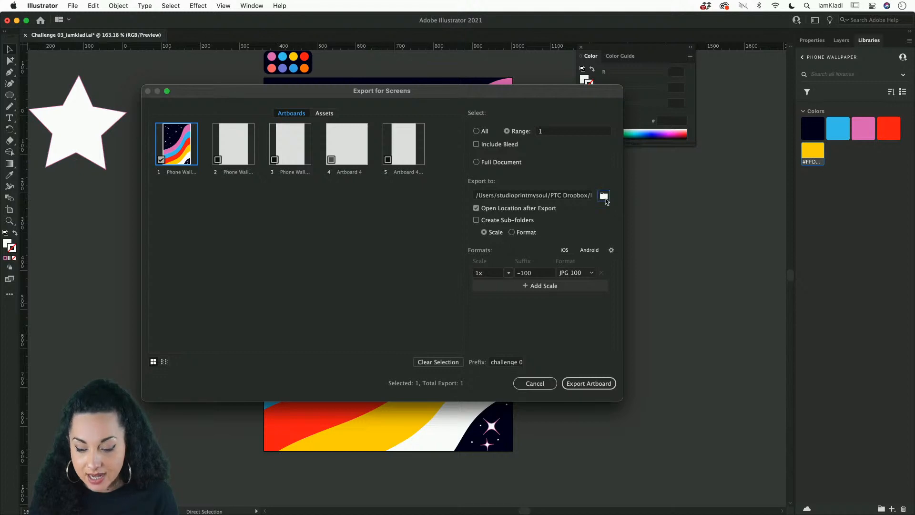
# Export artboard 1 to the Desktop as a 1x JPG 100 with the file prefix "challenge 04".
pyautogui.click(604, 196)
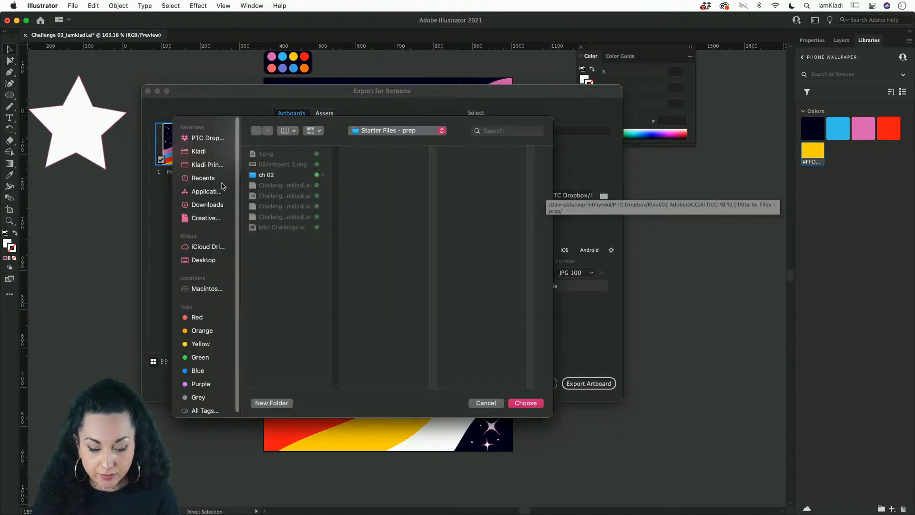
pyautogui.click(201, 262)
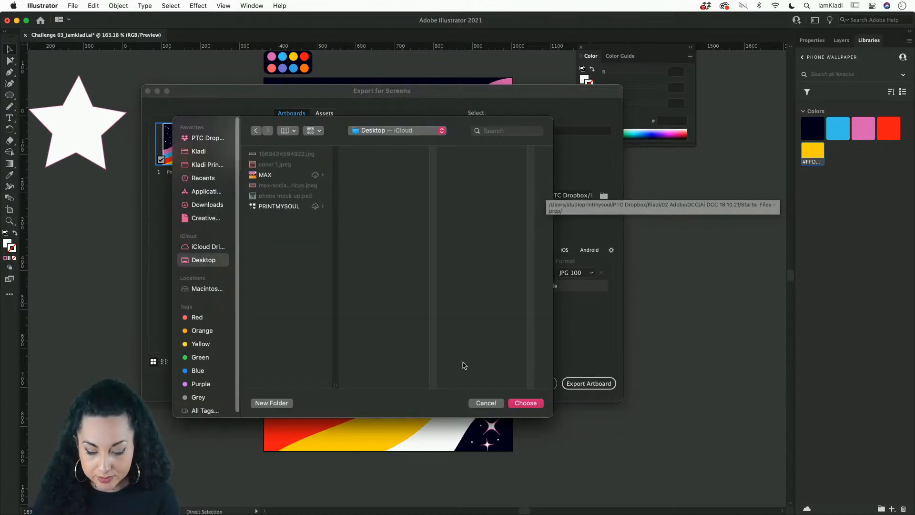
pyautogui.click(534, 405)
pyautogui.click(499, 362)
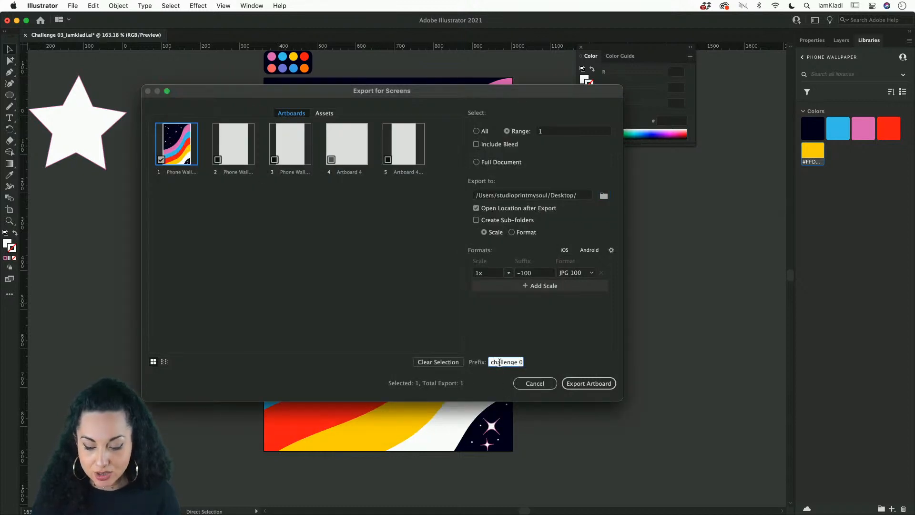
pyautogui.press('Right')
pyautogui.write('4')
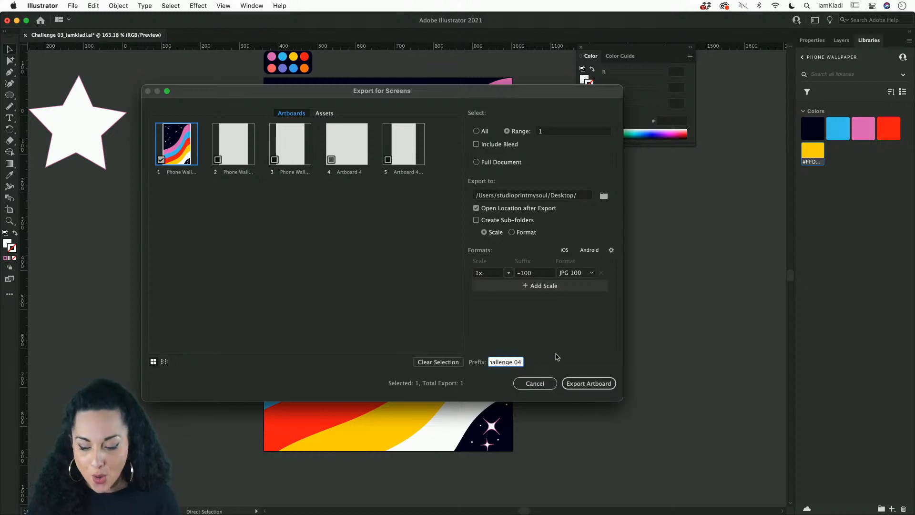
pyautogui.click(589, 384)
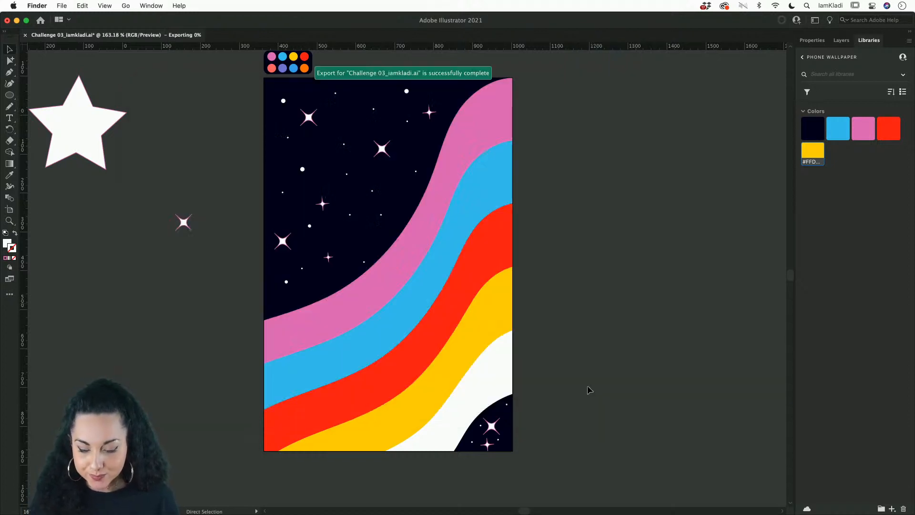
# Preview the exported challenge 04Phone Wall Paper-100.jpg from the Desktop folder at full size.
pyautogui.click(291, 266)
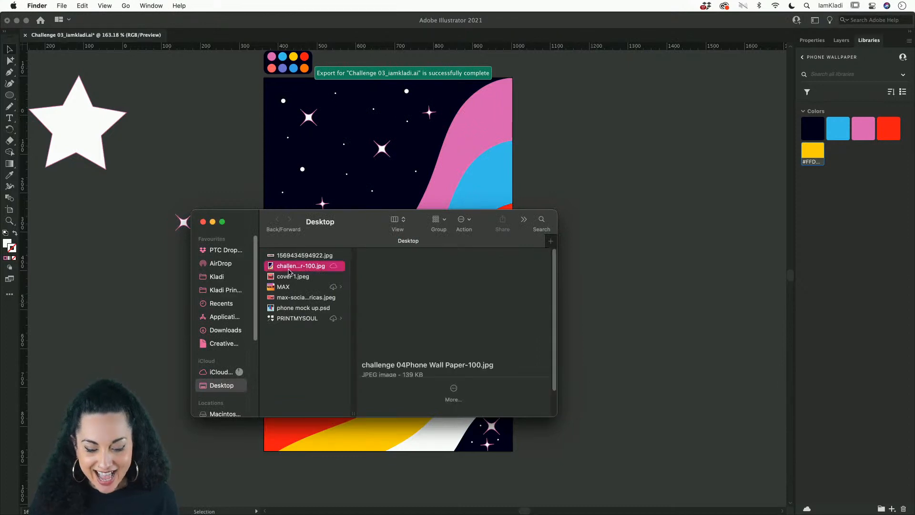
pyautogui.press('space')
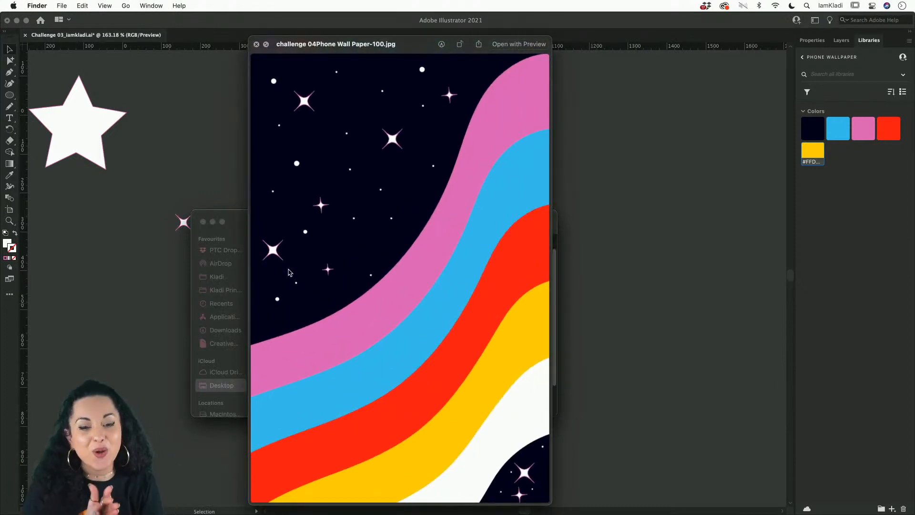
pyautogui.click(578, 194)
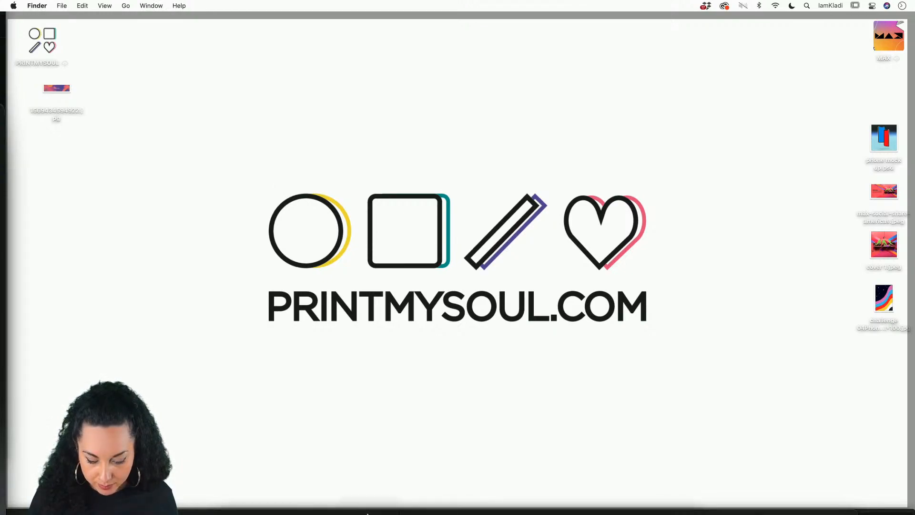
# Switch to the Discord challenge channel in Chrome and choose challenge 04Phone Wall Paper-100.jpg from the Desktop as the file to upload.
pyautogui.moveTo(367, 512)
pyautogui.click(402, 496)
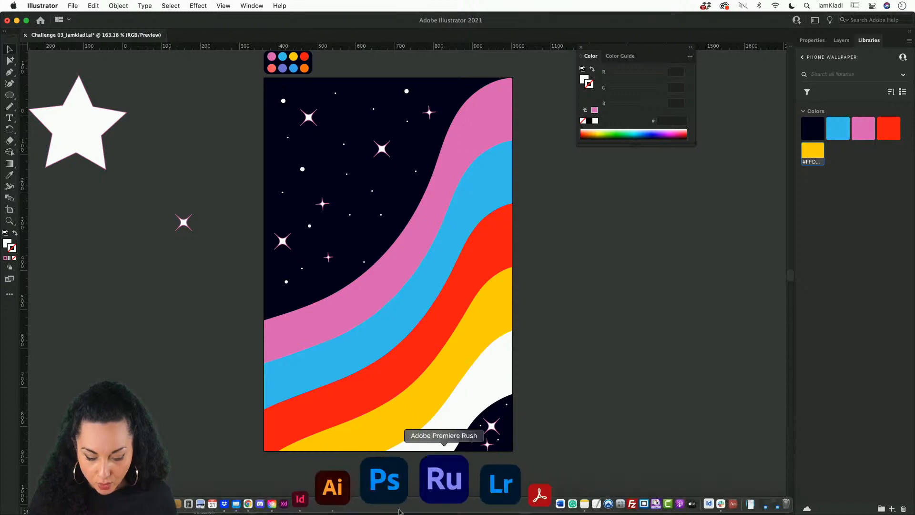
pyautogui.click(327, 501)
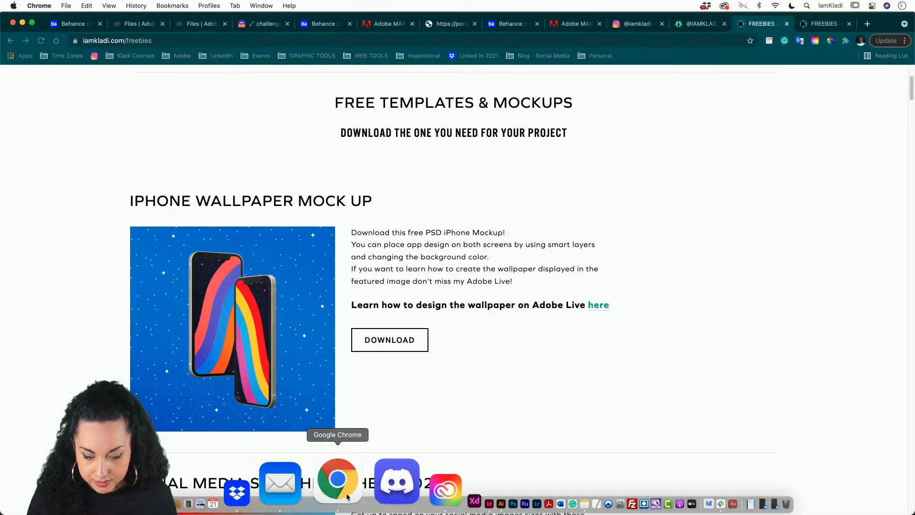
pyautogui.click(261, 25)
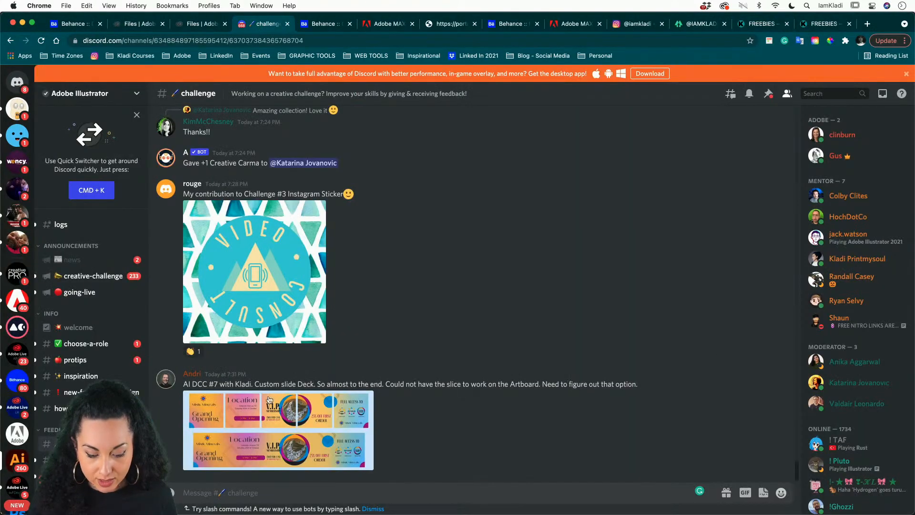
pyautogui.click(170, 493)
pyautogui.click(198, 423)
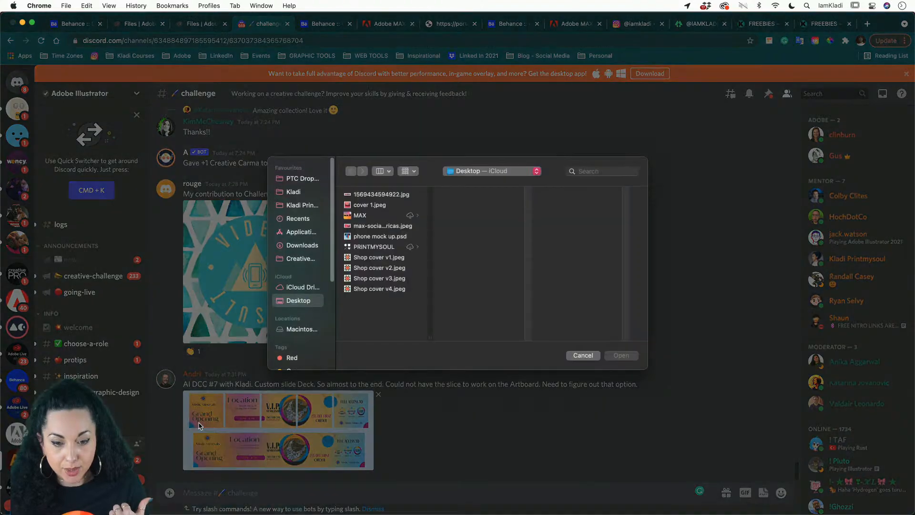
pyautogui.click(372, 206)
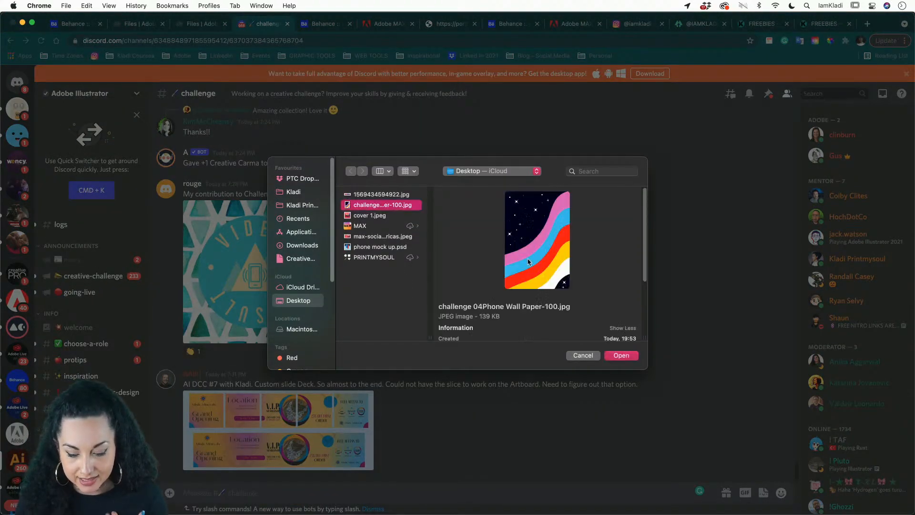
pyautogui.click(621, 355)
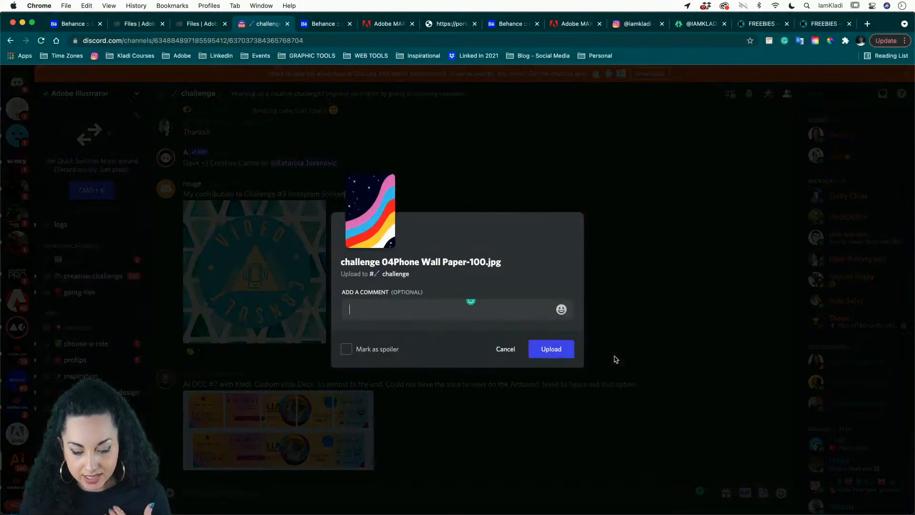
# Add the comment "challenge 04" to the wallpaper image and upload it to the challenge channel.
pyautogui.write('chall')
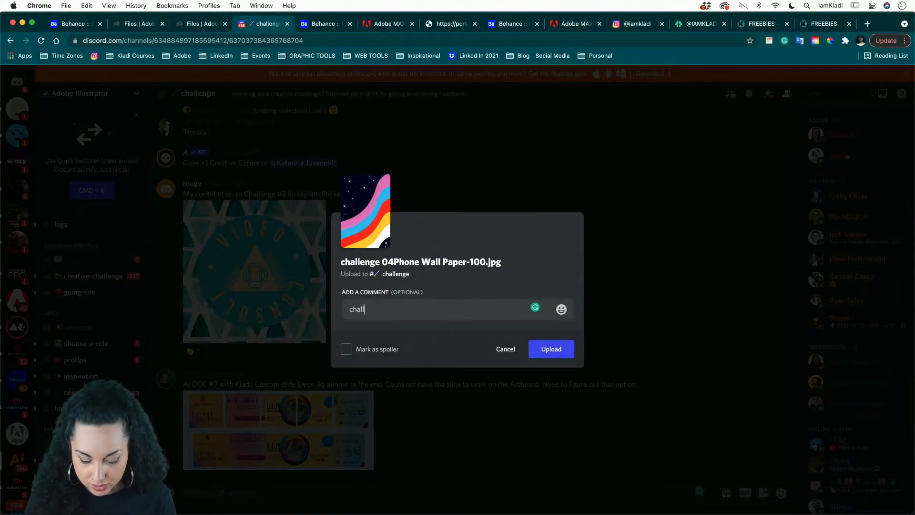
pyautogui.write('enge')
pyautogui.press('BackSpace')
pyautogui.press('BackSpace')
pyautogui.press('BackSpace')
pyautogui.write('n')
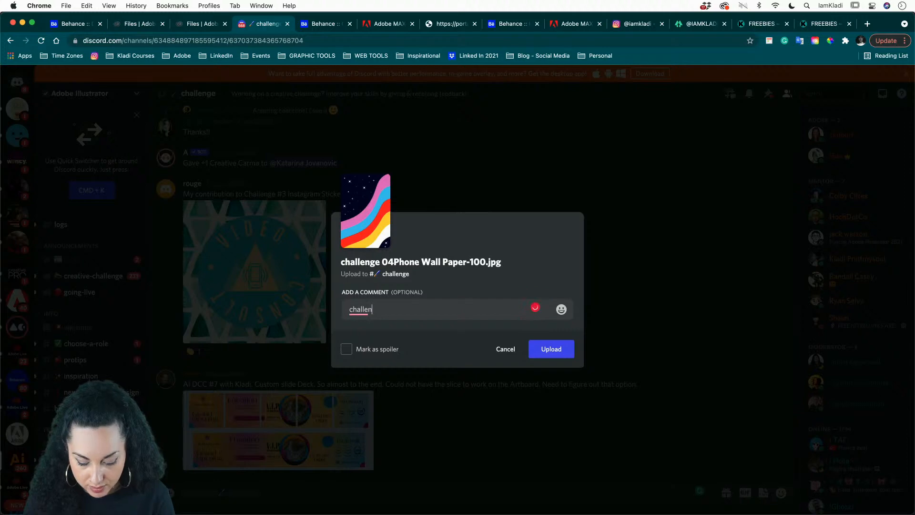
pyautogui.write('ge 04')
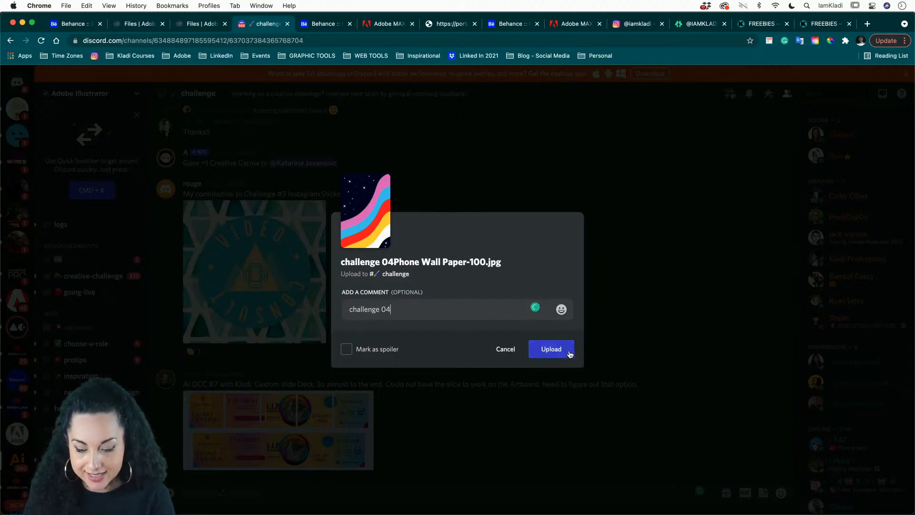
pyautogui.click(570, 353)
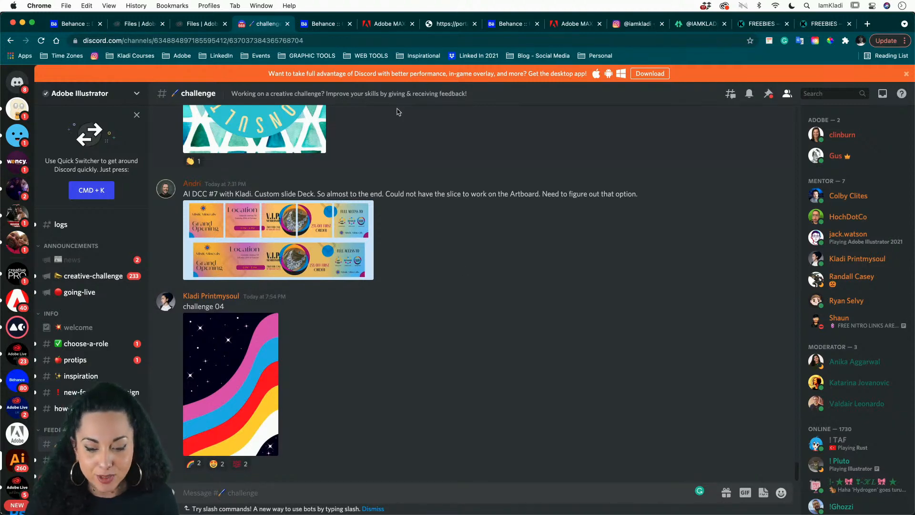
# Look through the Adobe MAX site, Instagram profile, MAX session listings and iPhone wallpaper mockup freebie, ending at the Discord challenge channel.
pyautogui.click(374, 30)
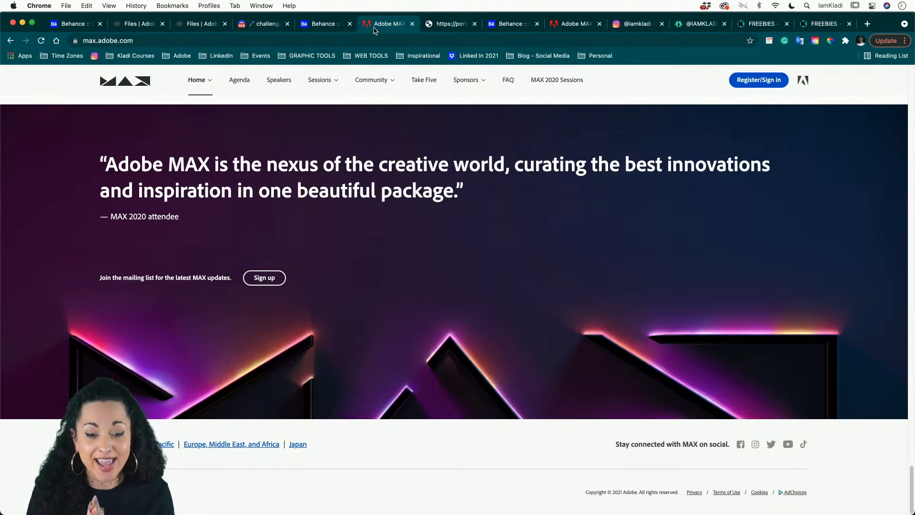
pyautogui.click(630, 24)
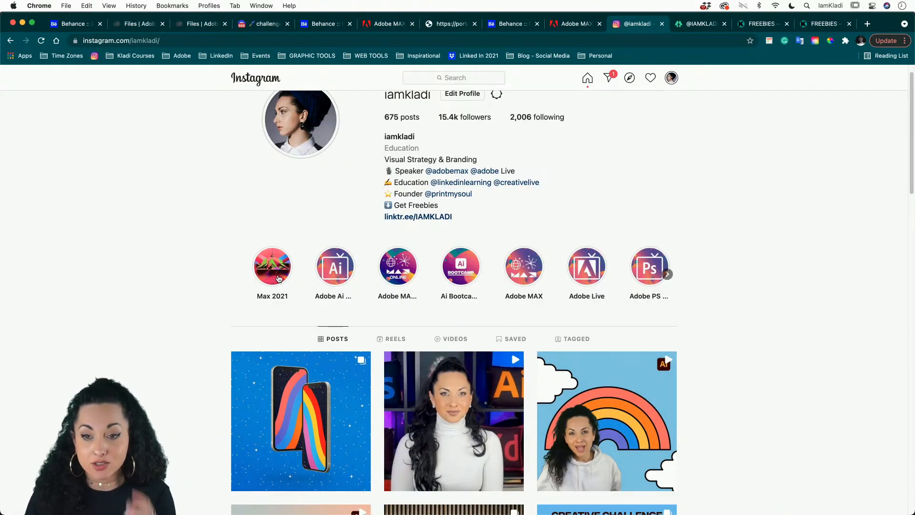
pyautogui.click(450, 24)
pyautogui.scroll(-3, 423, 284)
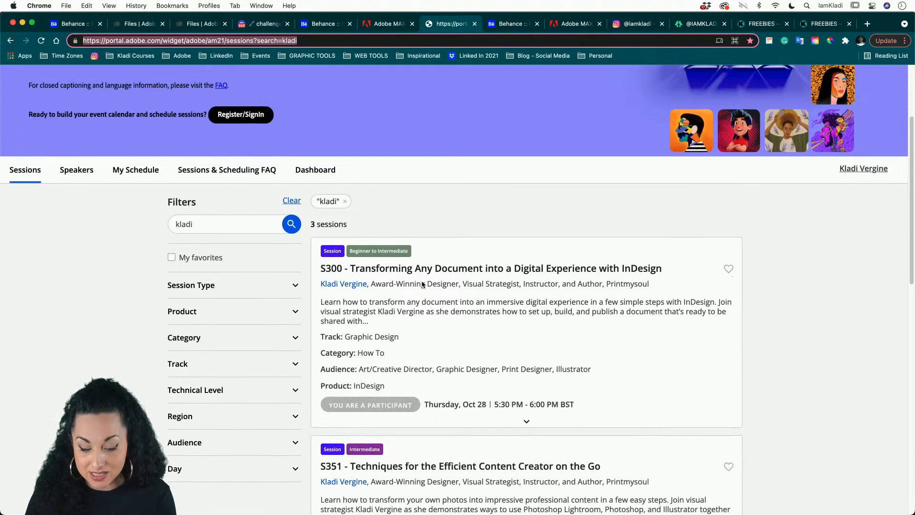
pyautogui.scroll(-3, 422, 285)
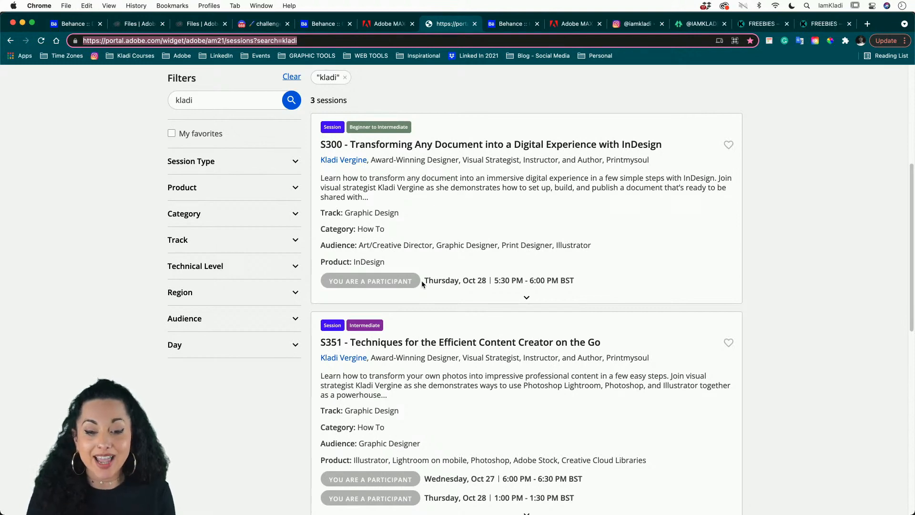
pyautogui.scroll(3, 422, 280)
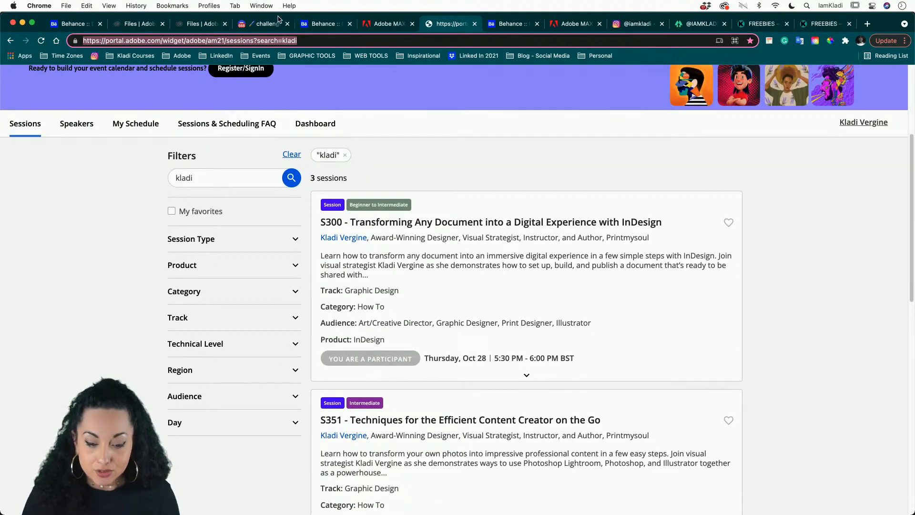
pyautogui.click(258, 24)
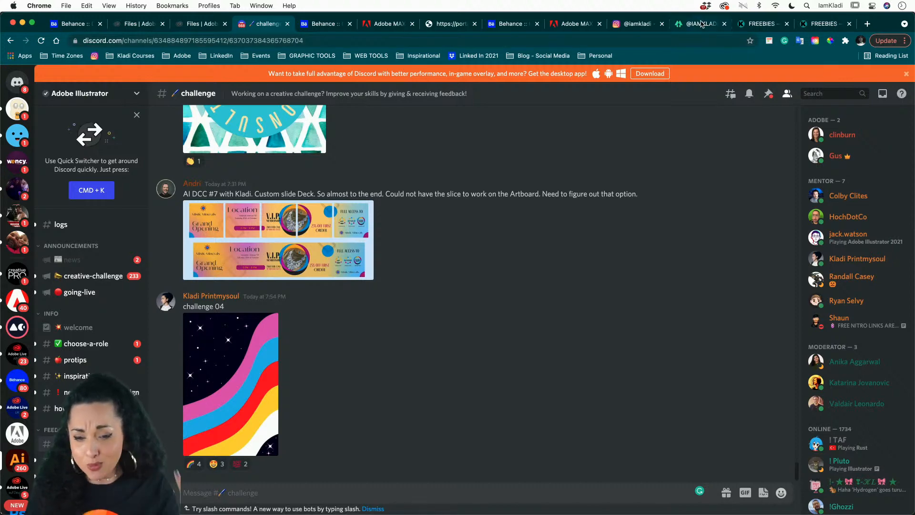
pyautogui.click(753, 29)
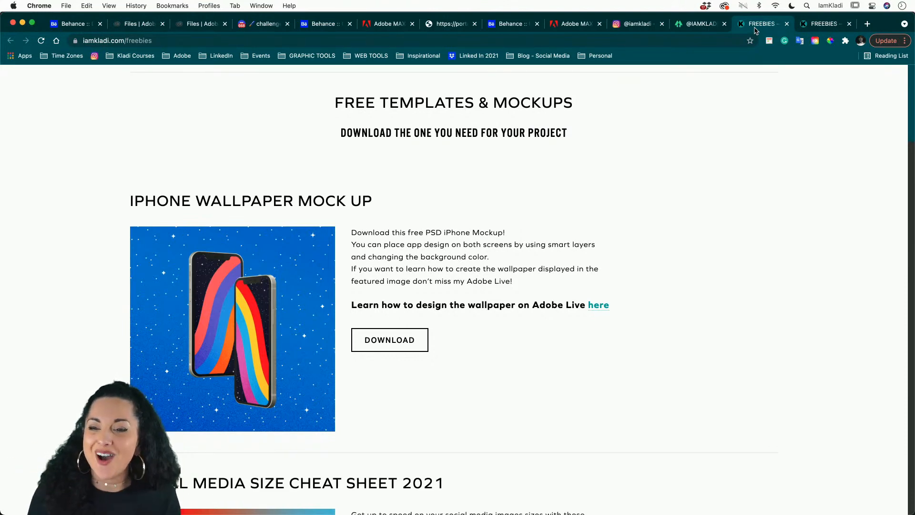
pyautogui.click(257, 26)
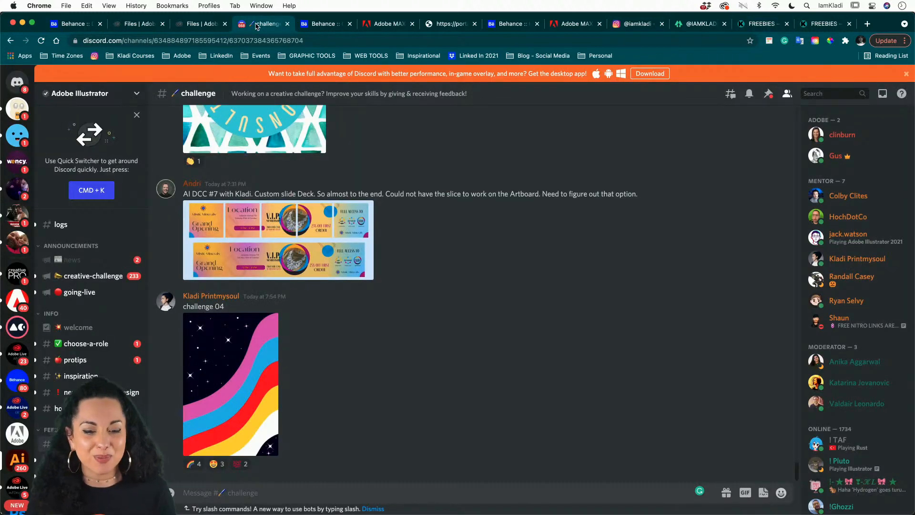